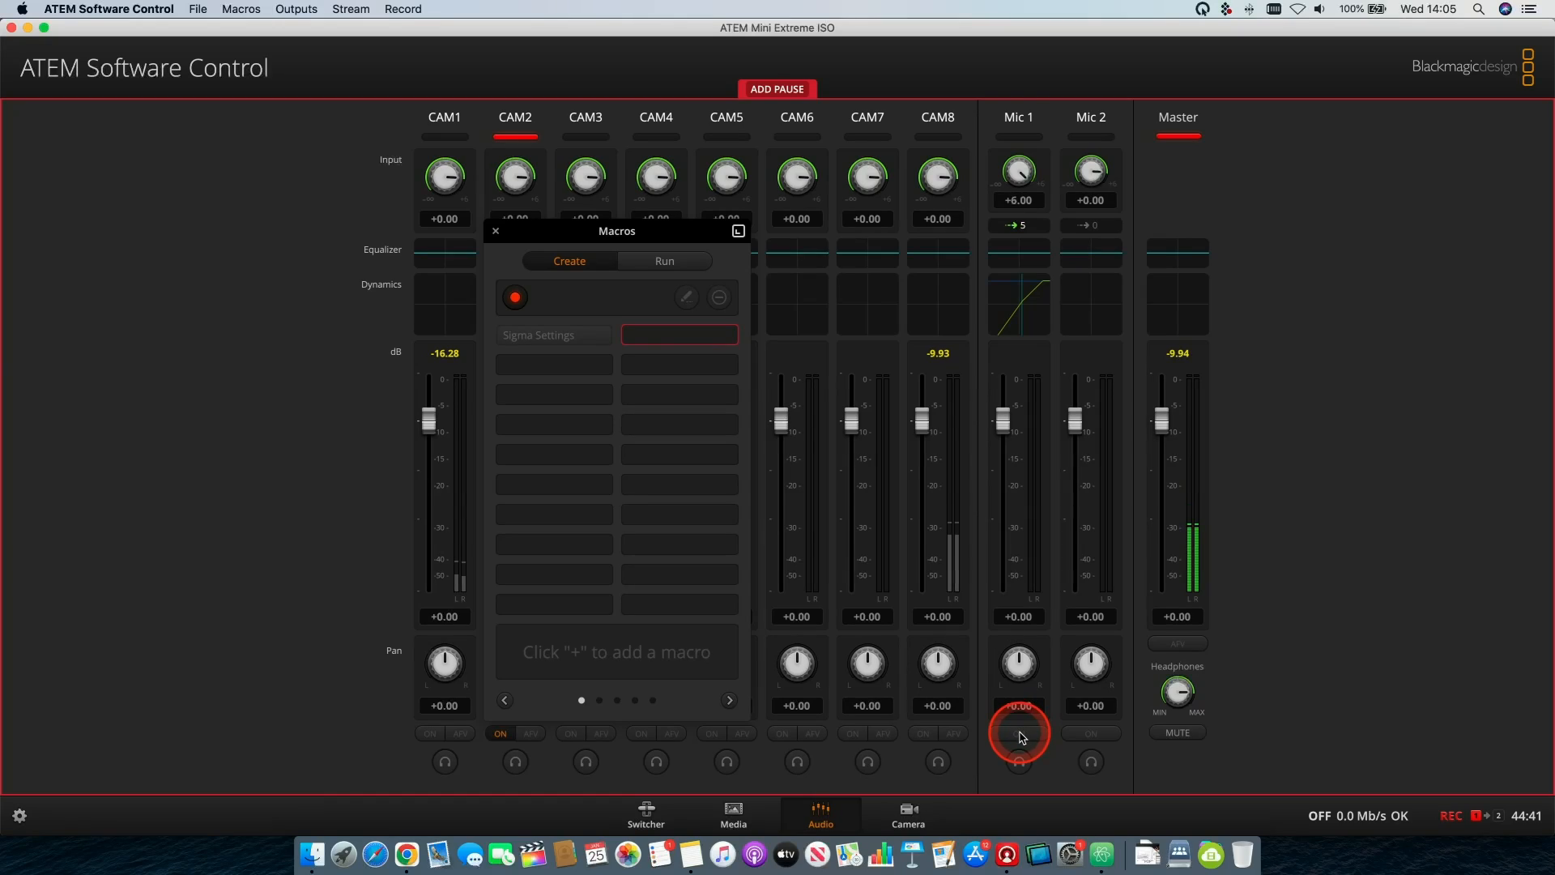
left_click(865, 627)
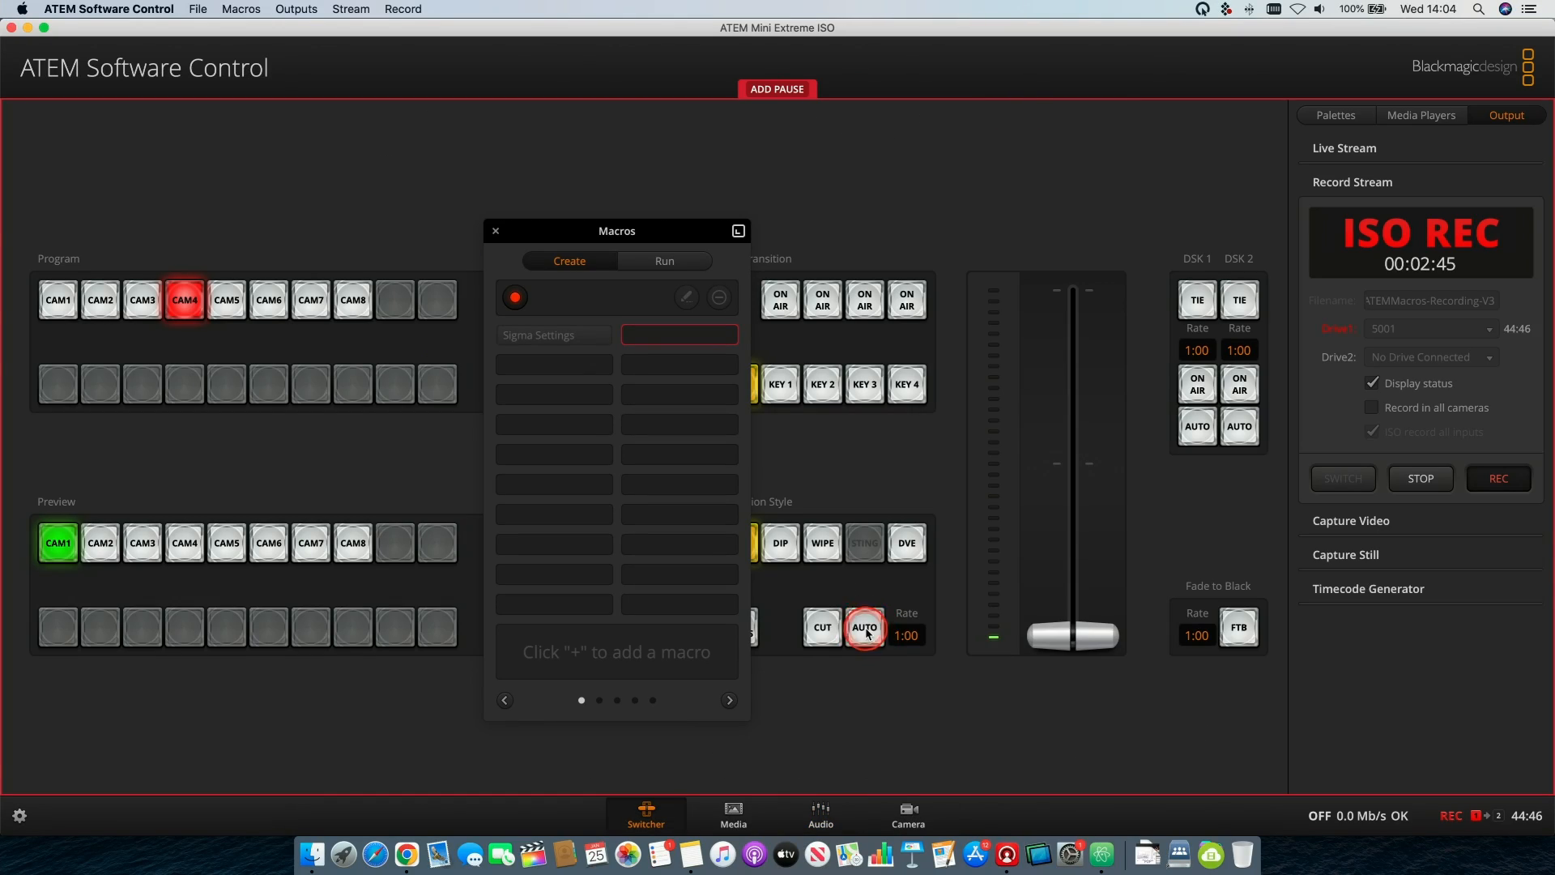
left_click(1200, 432)
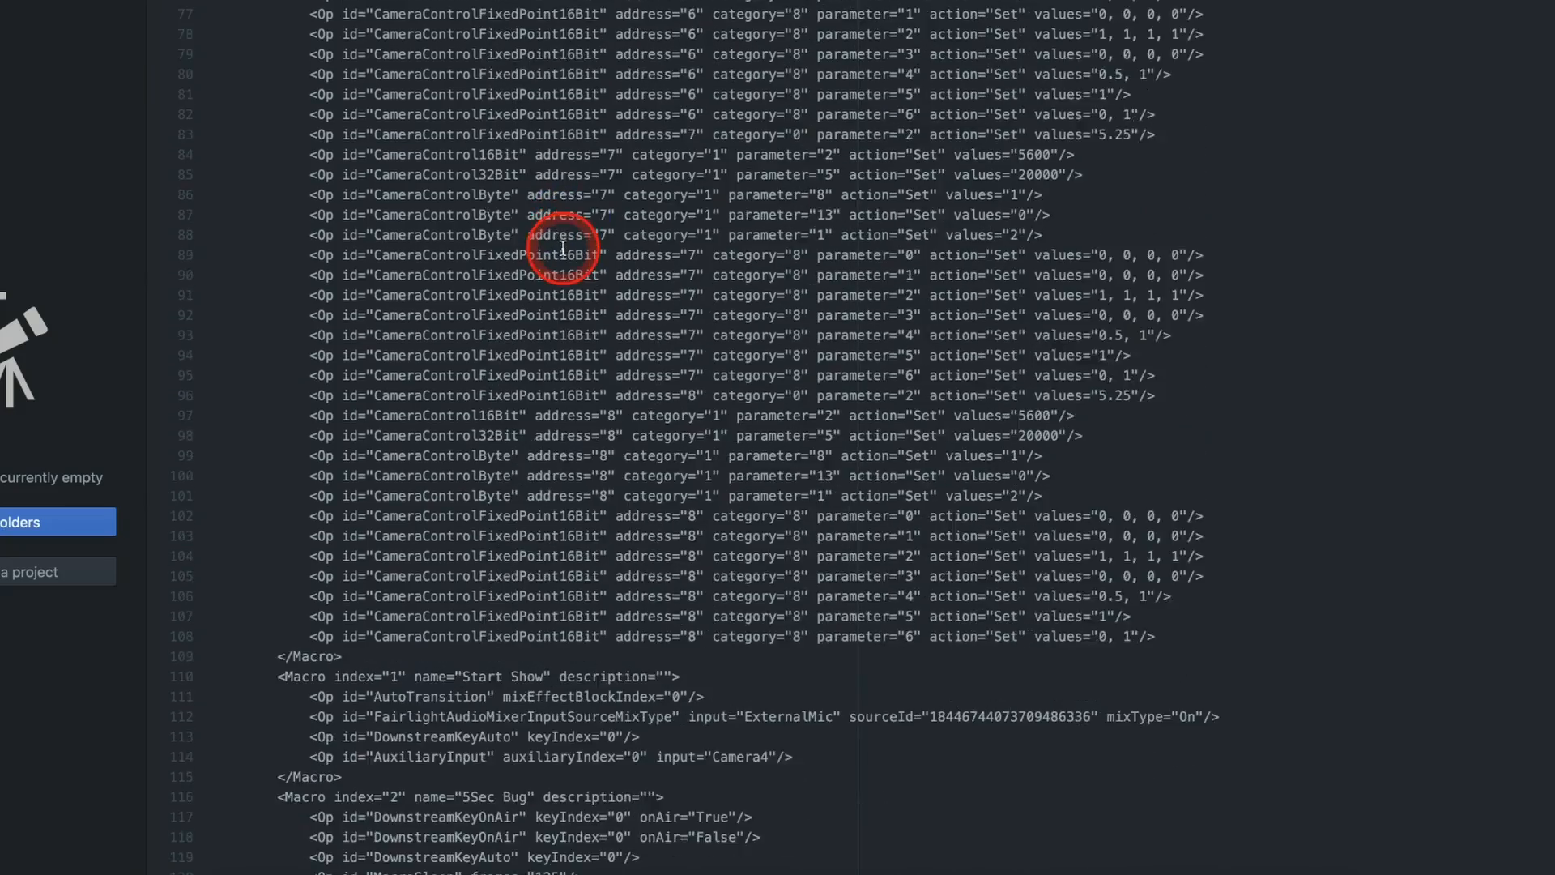
scroll(564, 251, "down", 6)
scroll(564, 251, "down", 3)
scroll(563, 251, "up", 2)
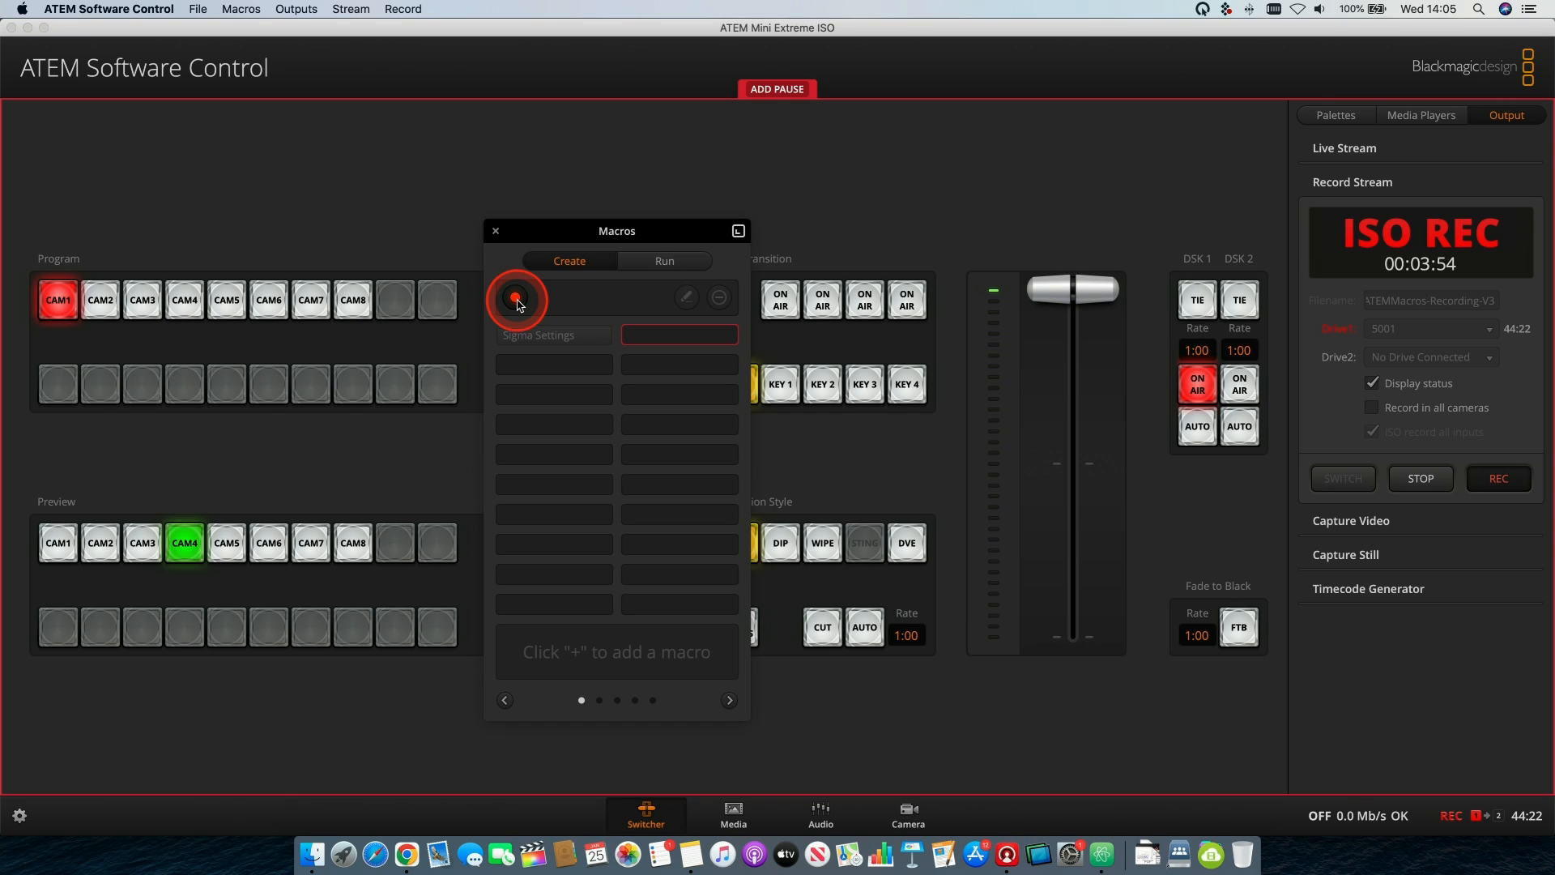
left_click(516, 299)
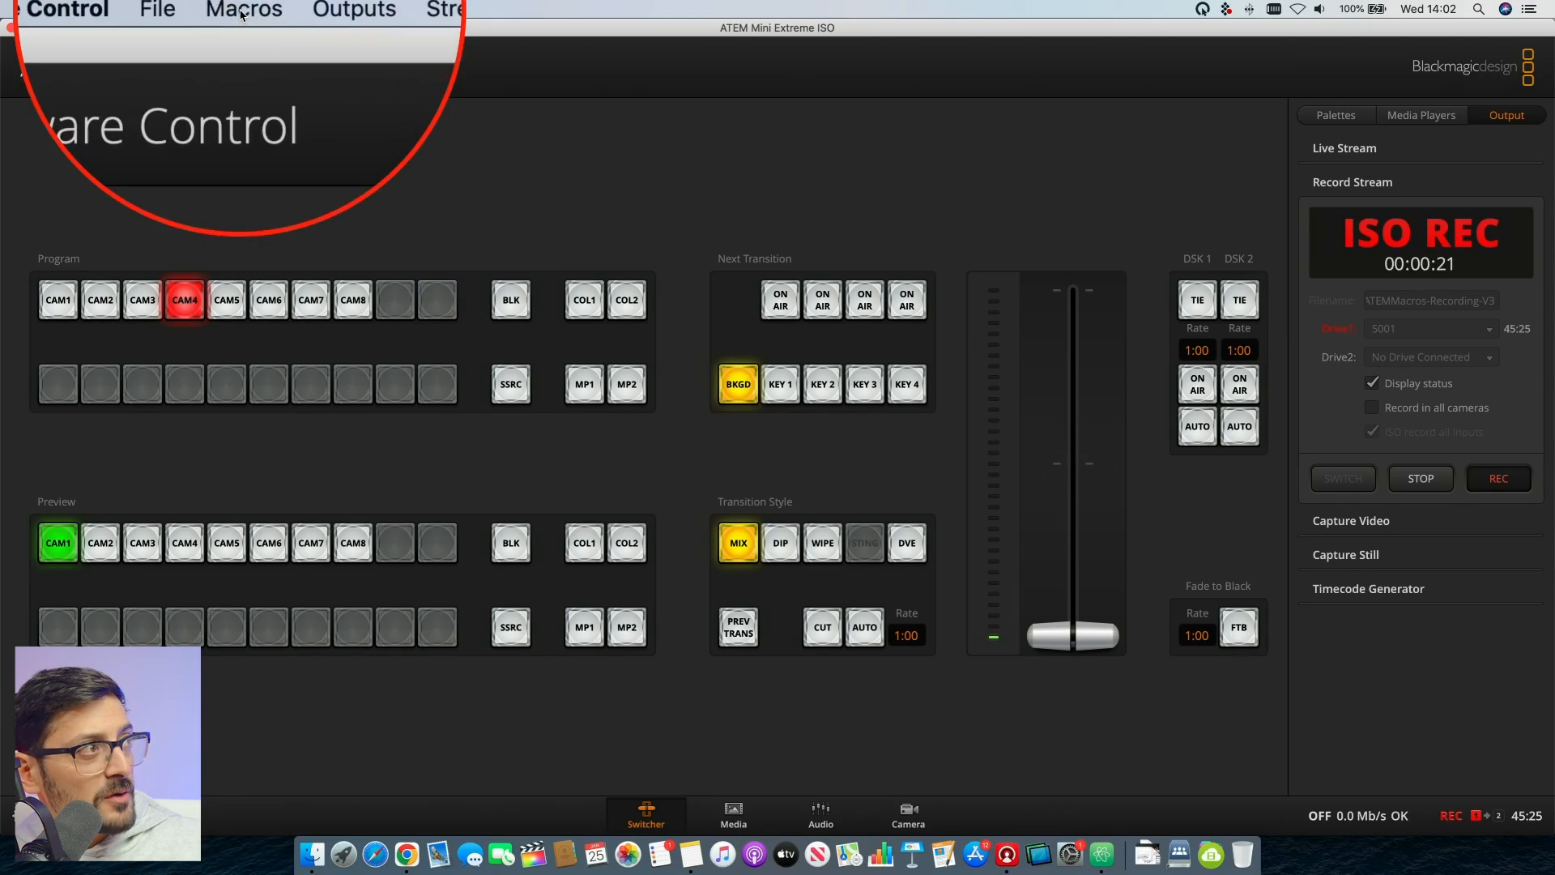
- Open the Macros window and page through the stored macros to the last page
left_click(242, 9)
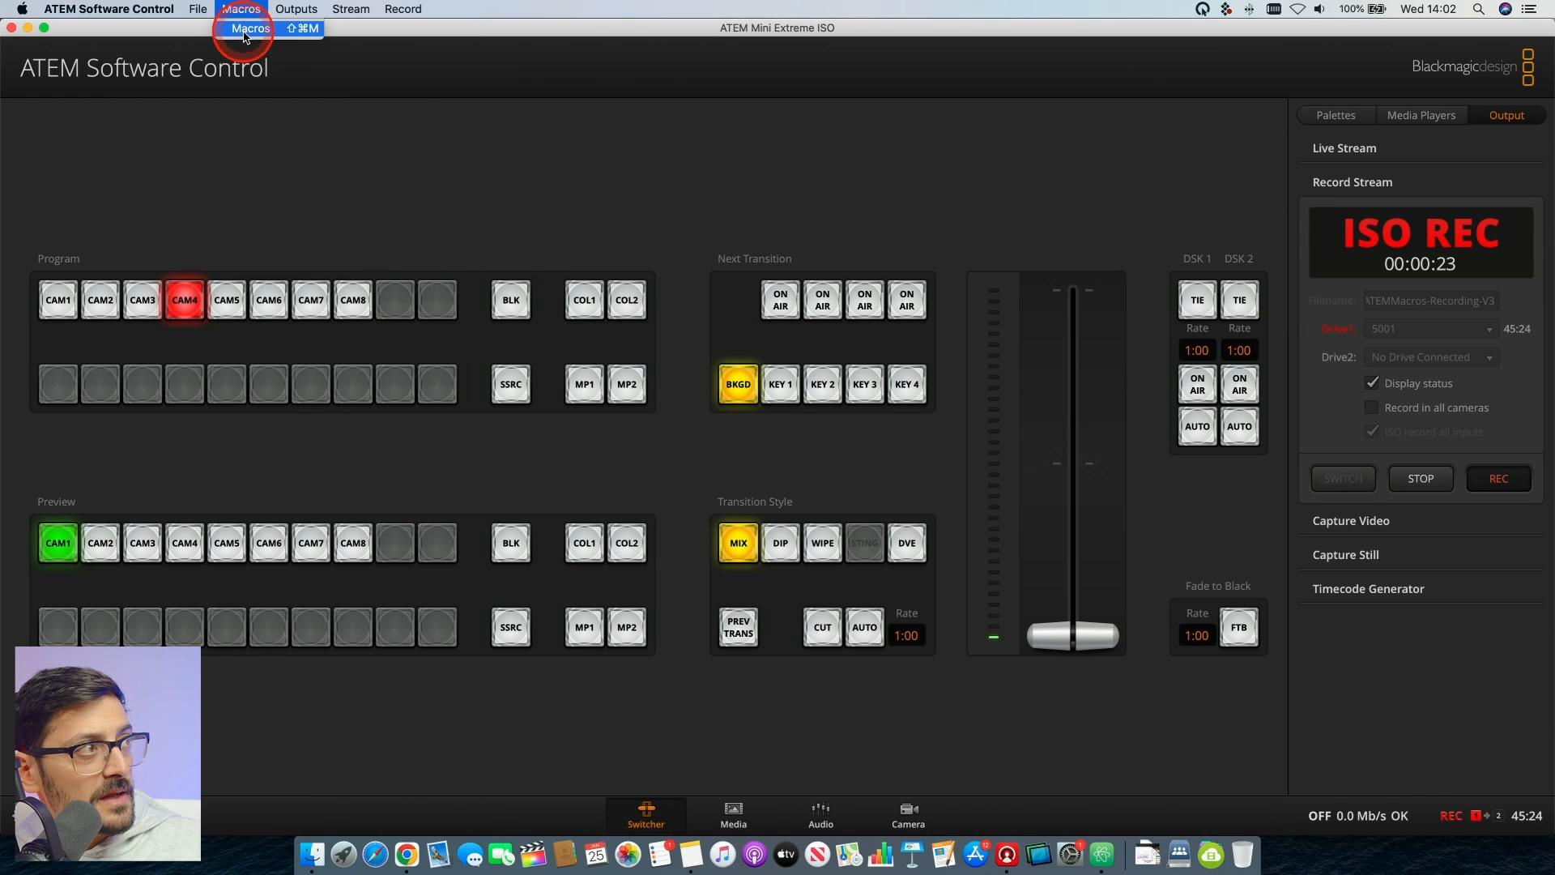
left_click(250, 29)
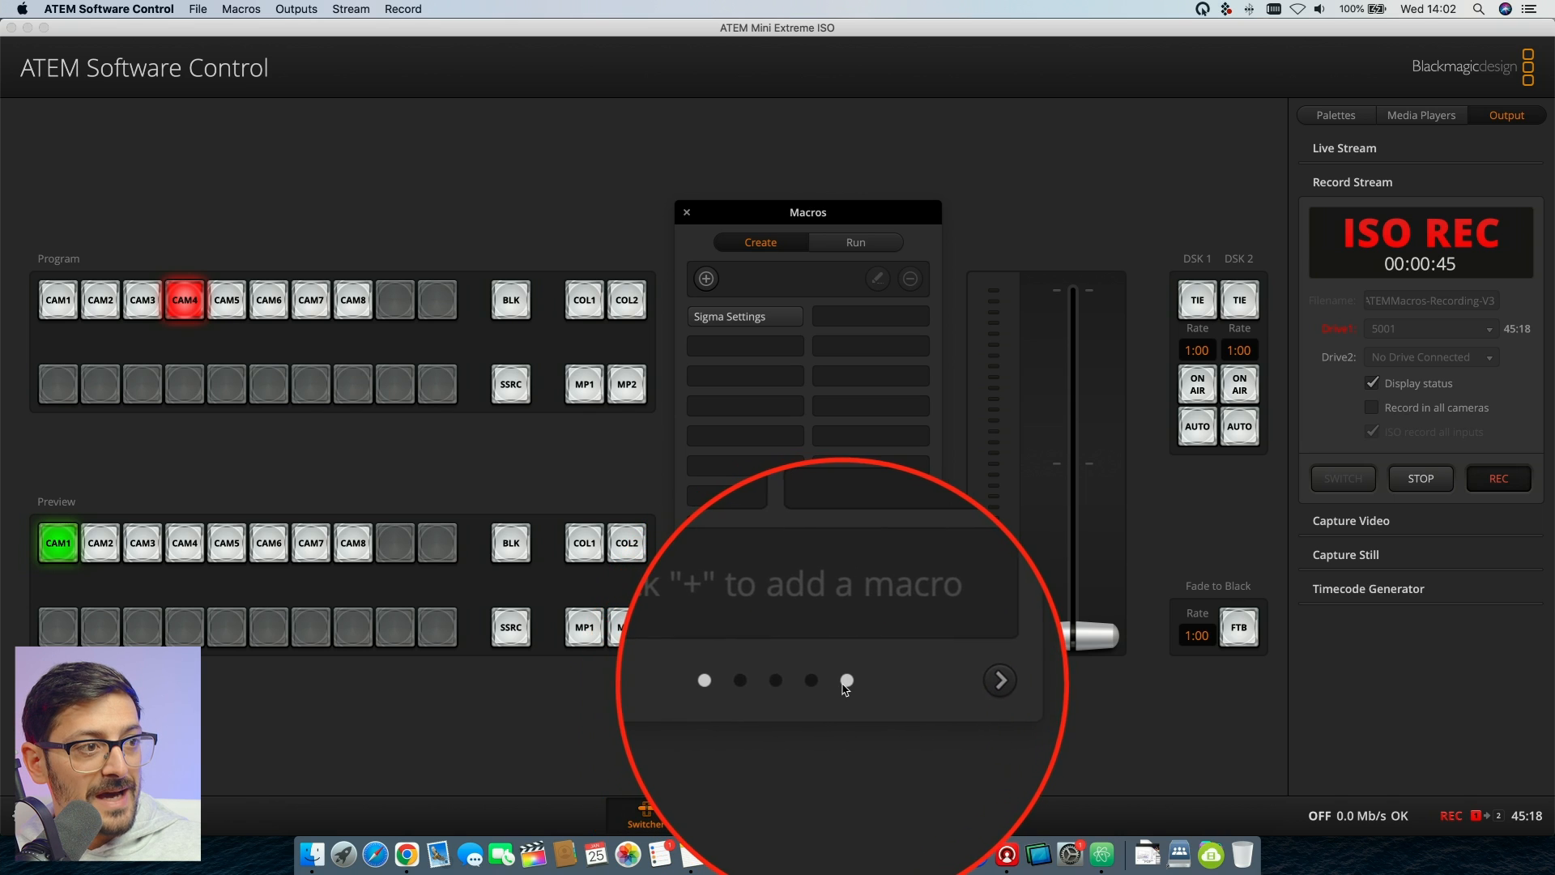
left_click(923, 686)
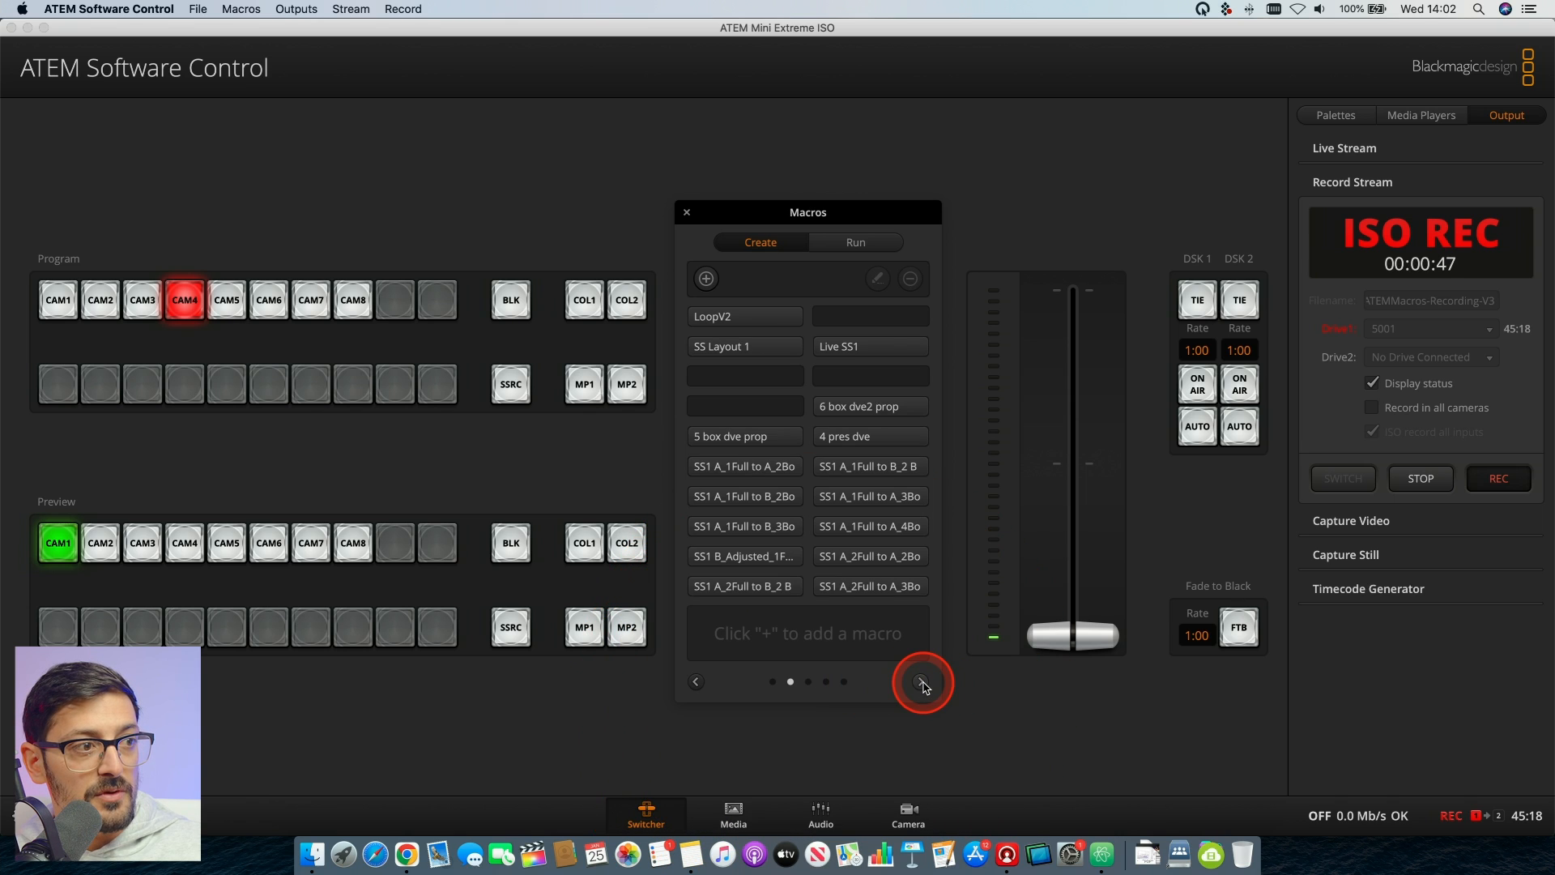
left_click(924, 686)
left_click(923, 685)
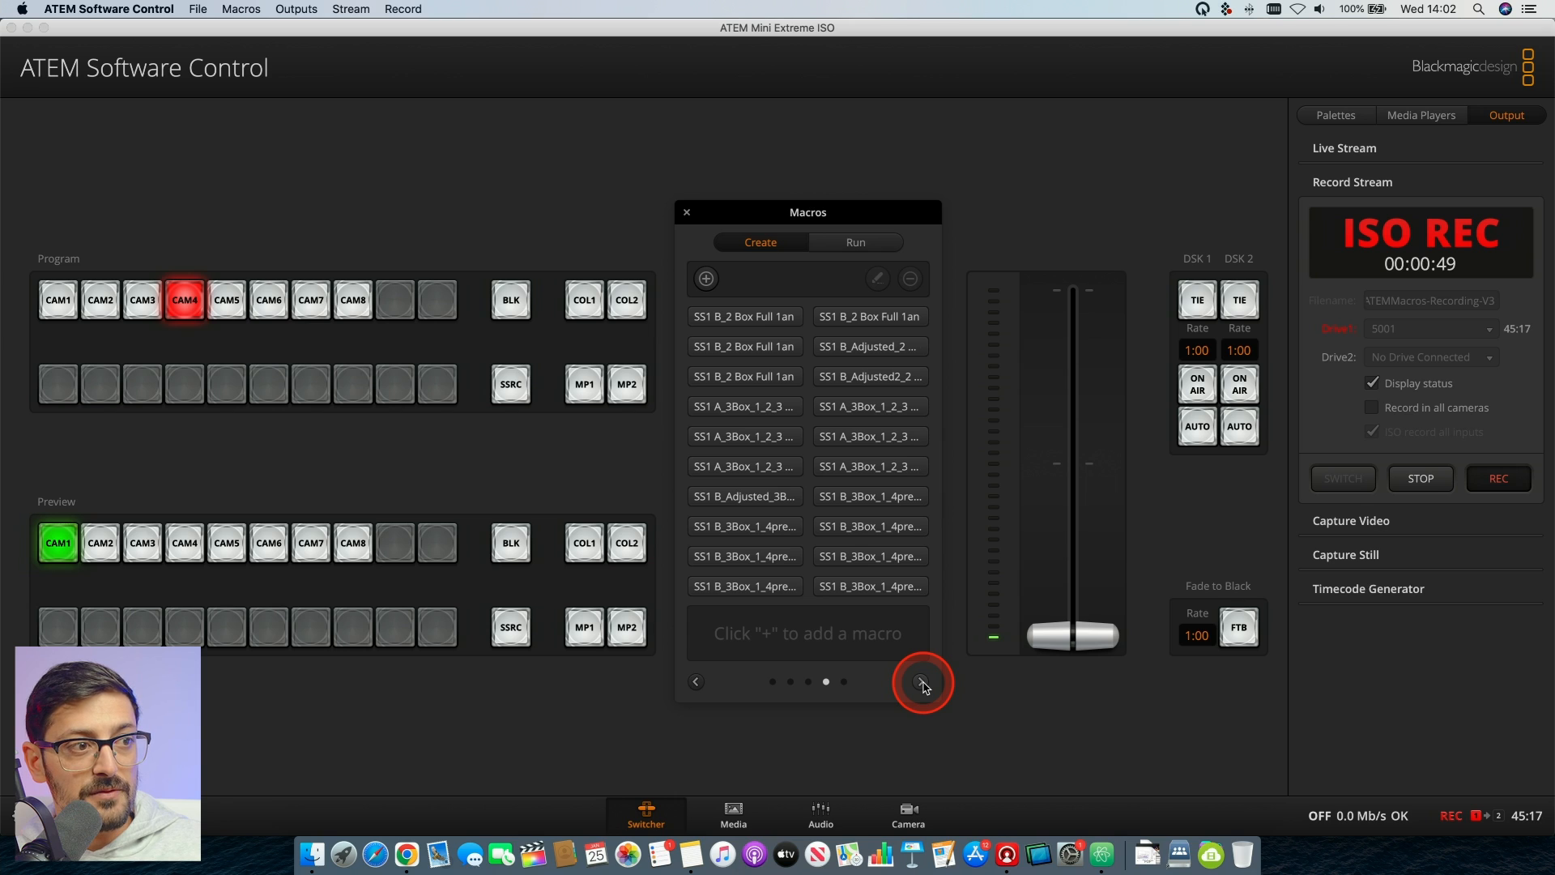
left_click(924, 686)
left_click(924, 685)
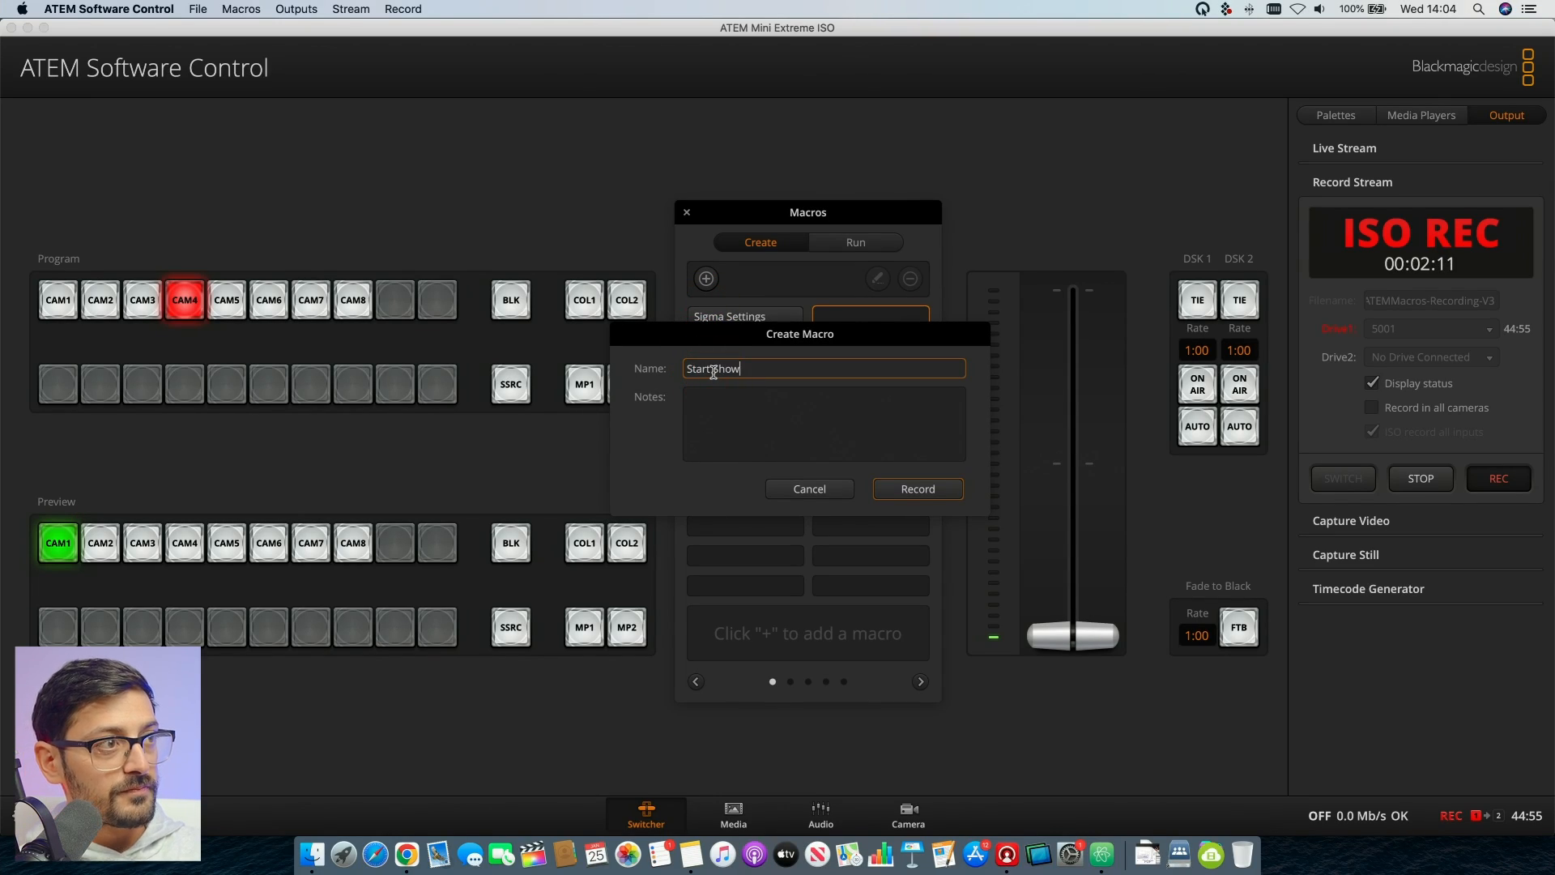
- Start recording a new macro named Start Show and move the Macros window clear of the Cut and Auto transition controls
left_click(932, 491)
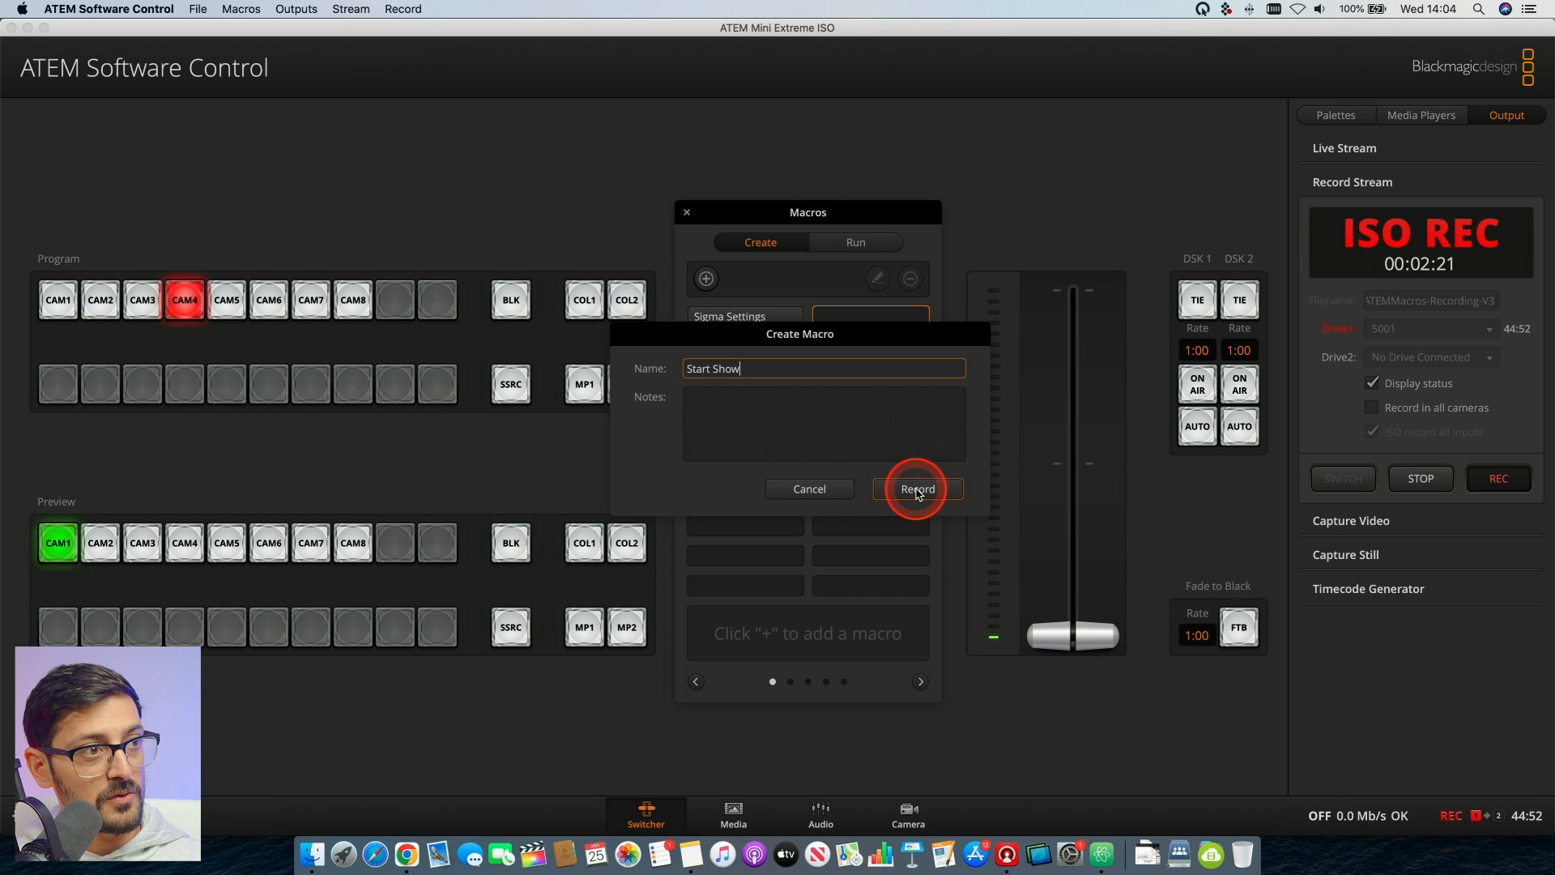
left_click(917, 490)
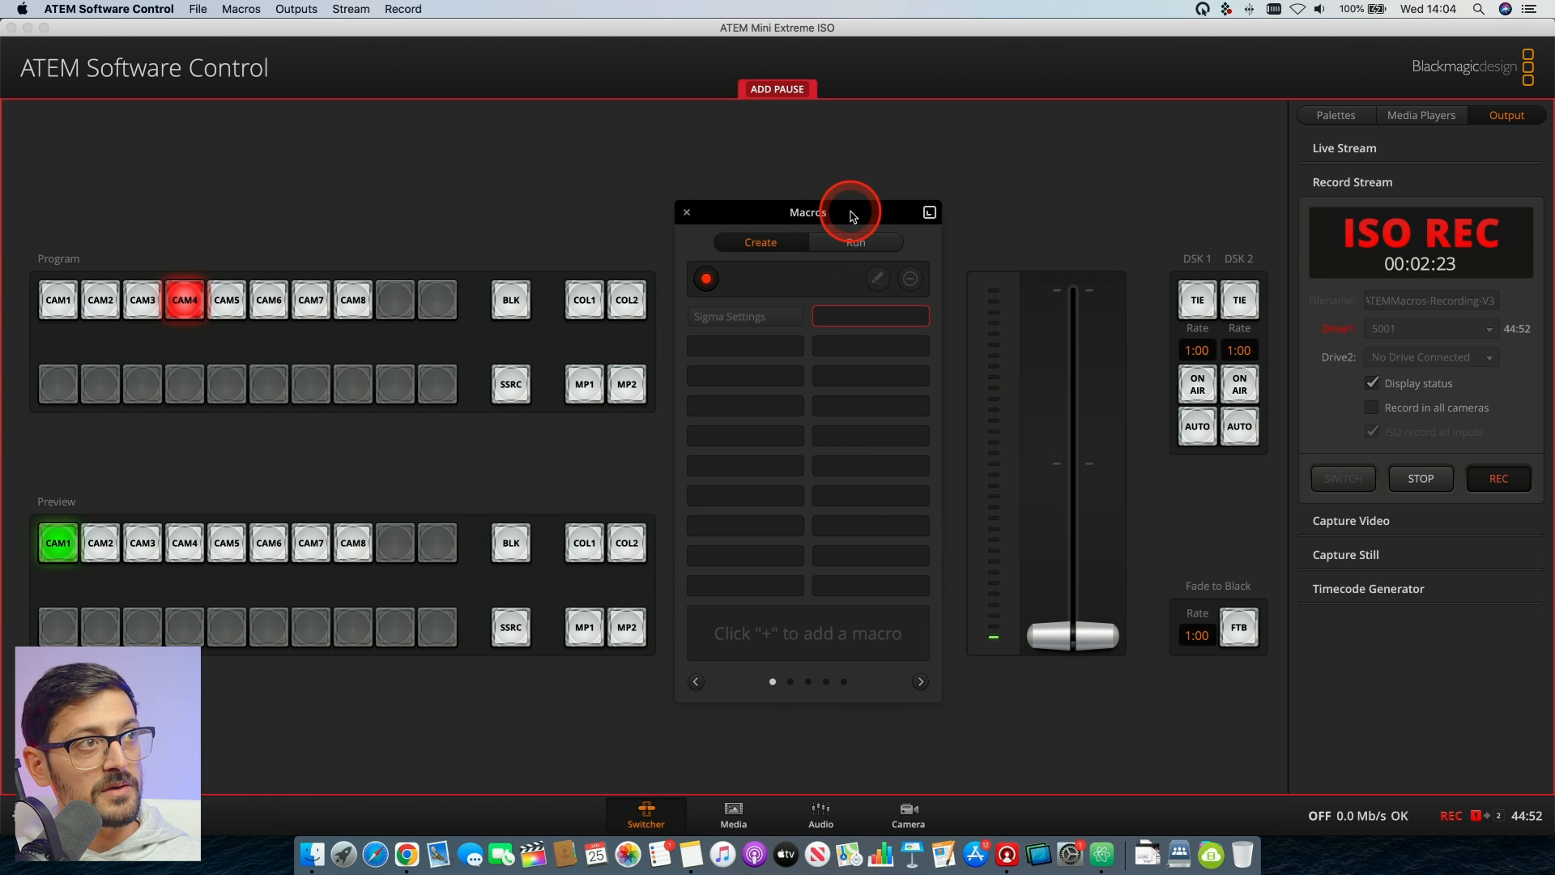
left_click_drag(852, 216, 1052, 200)
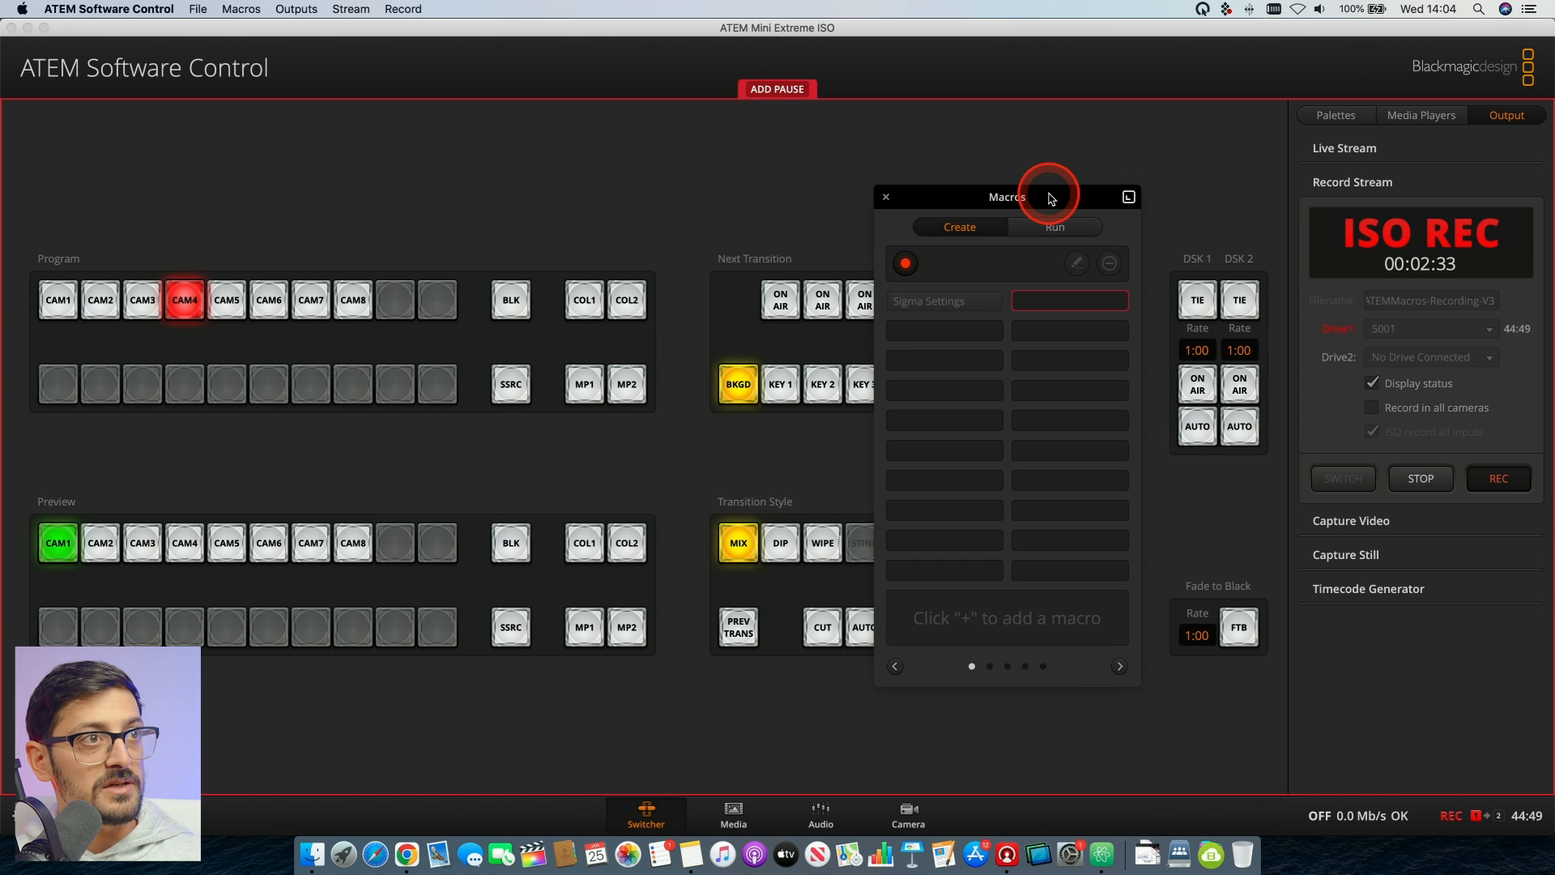
left_click_drag(1017, 191, 624, 220)
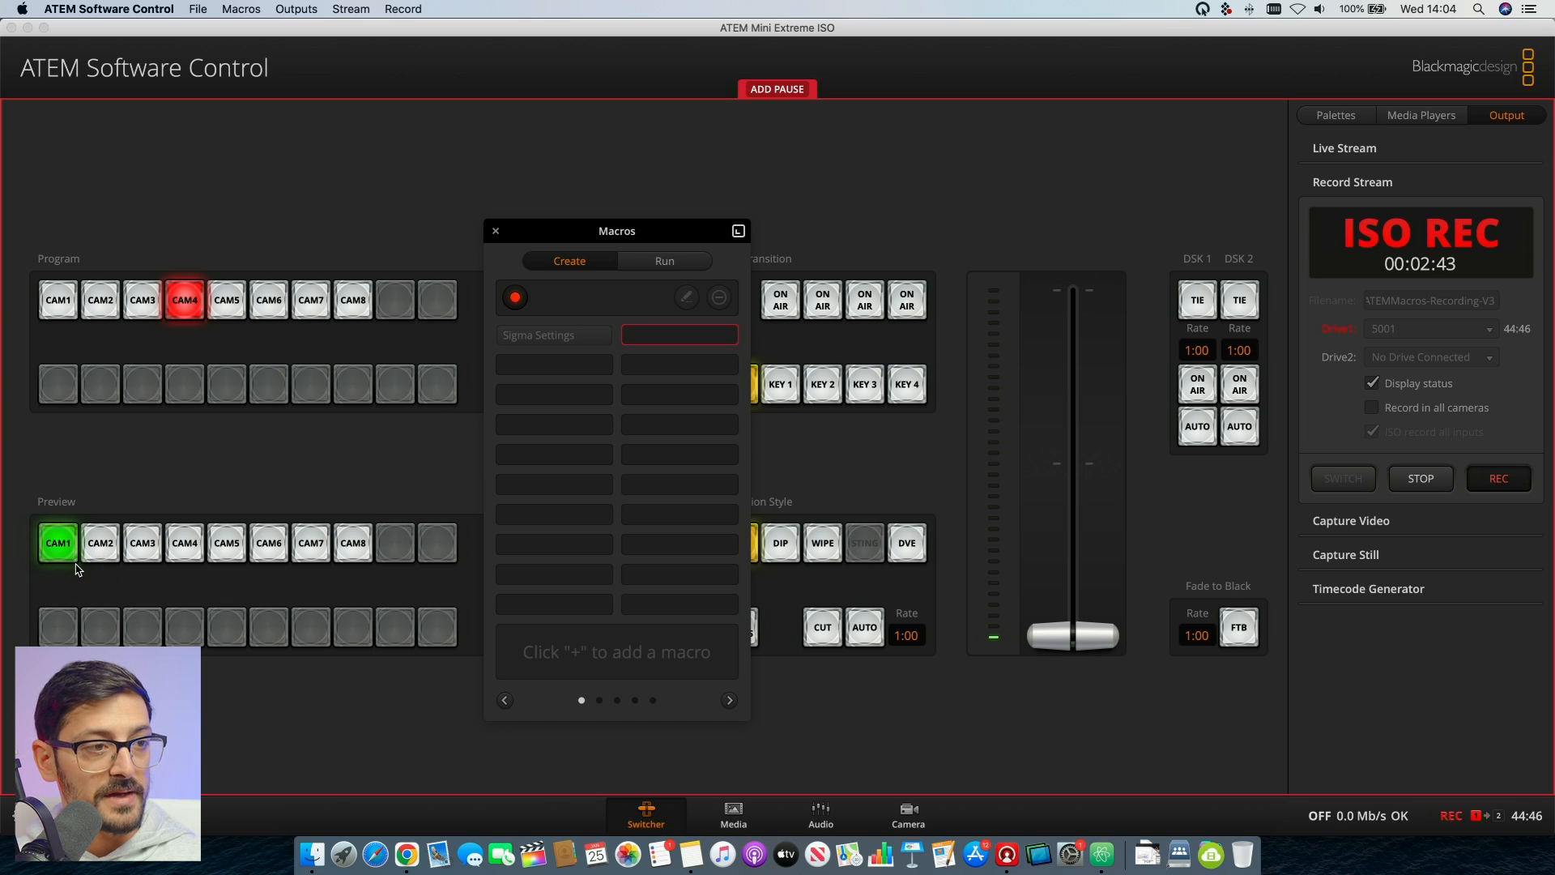
- Record an auto transition from CAM4 to CAM1 into the macro and switch Mic 1 on in the audio mixer
left_click(864, 627)
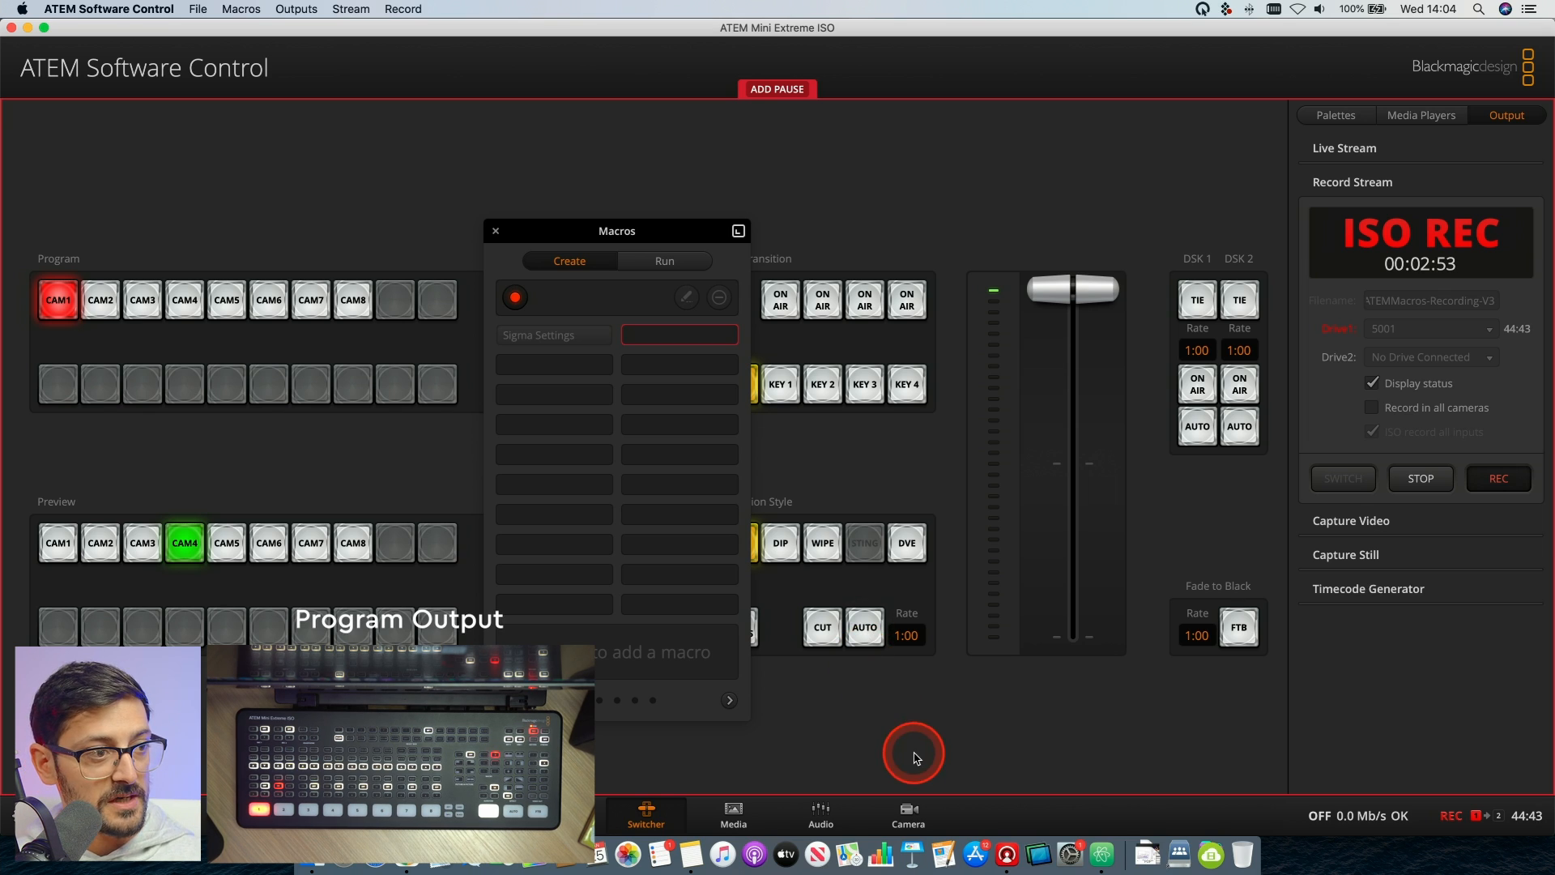
left_click(820, 814)
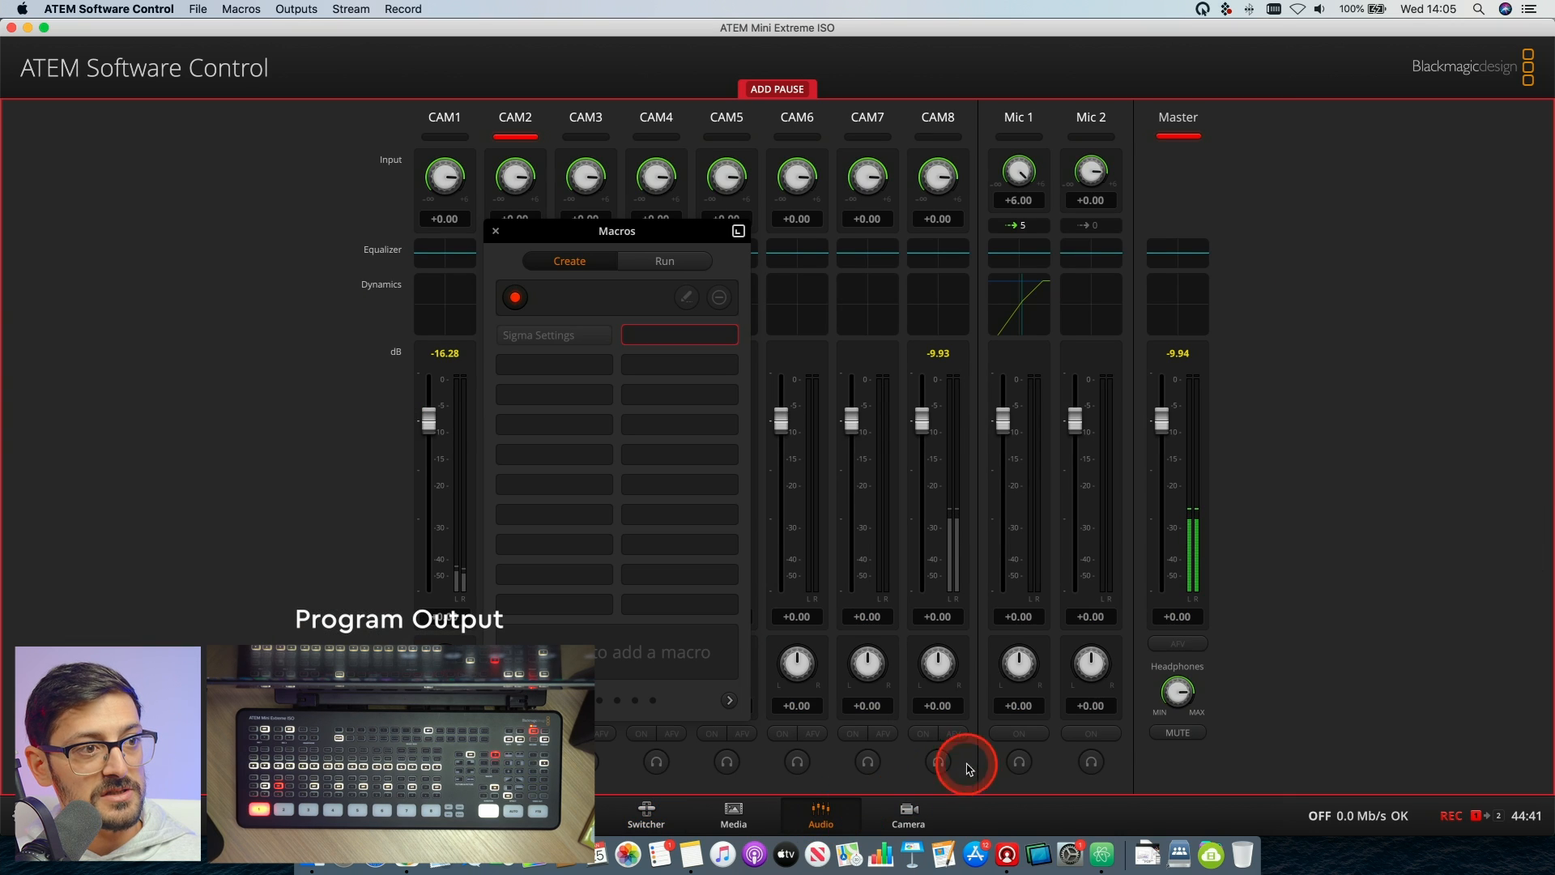
left_click(1022, 733)
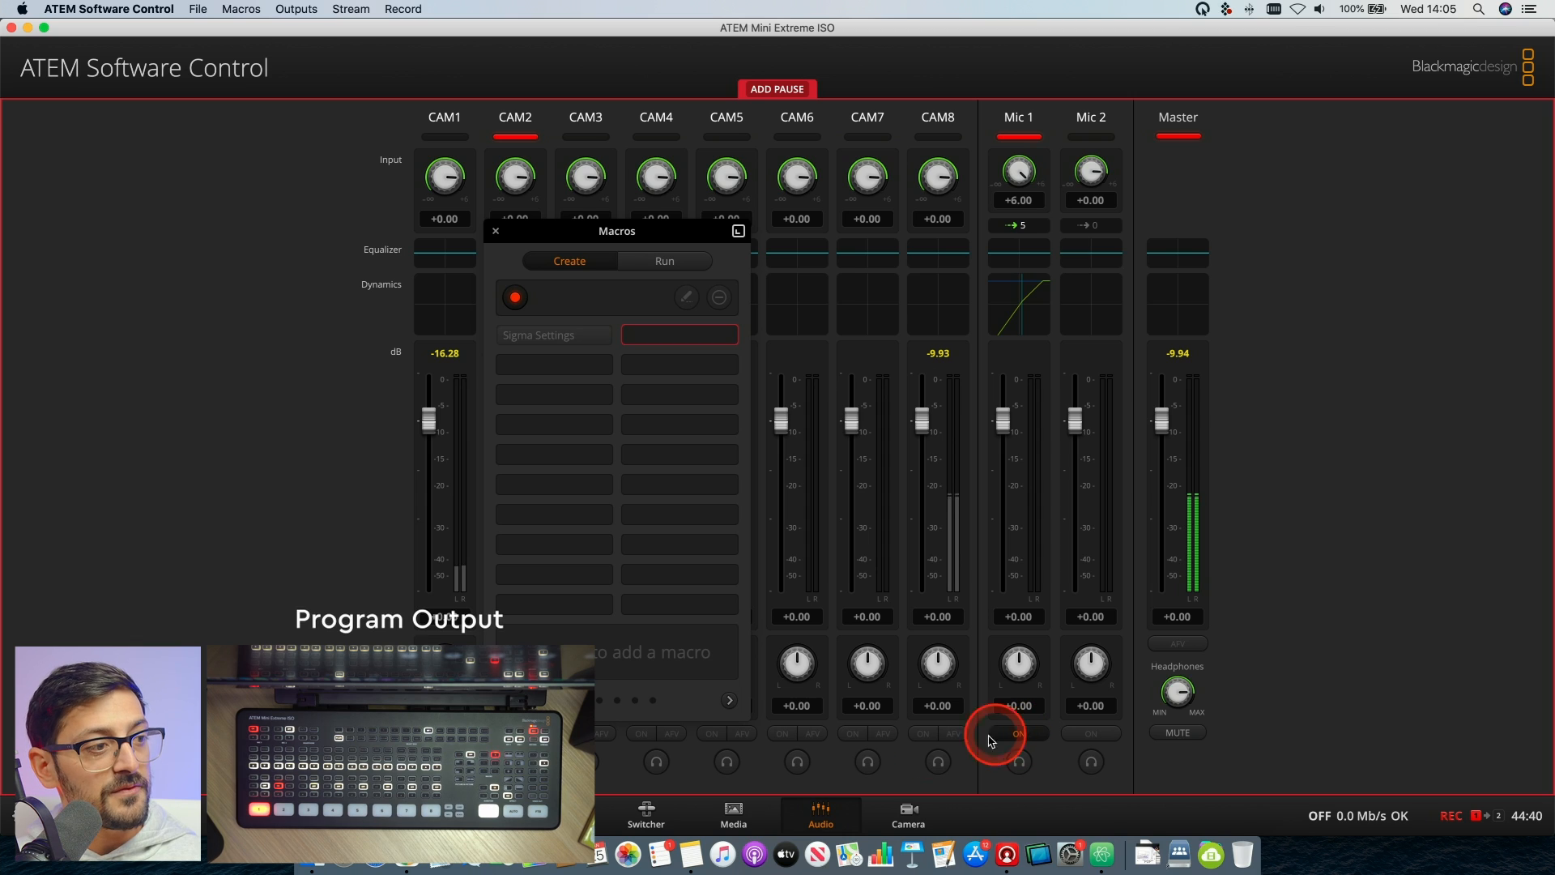
- Bring downstream key 1 on air with its auto transition and stop recording the Start Show macro
left_click(646, 814)
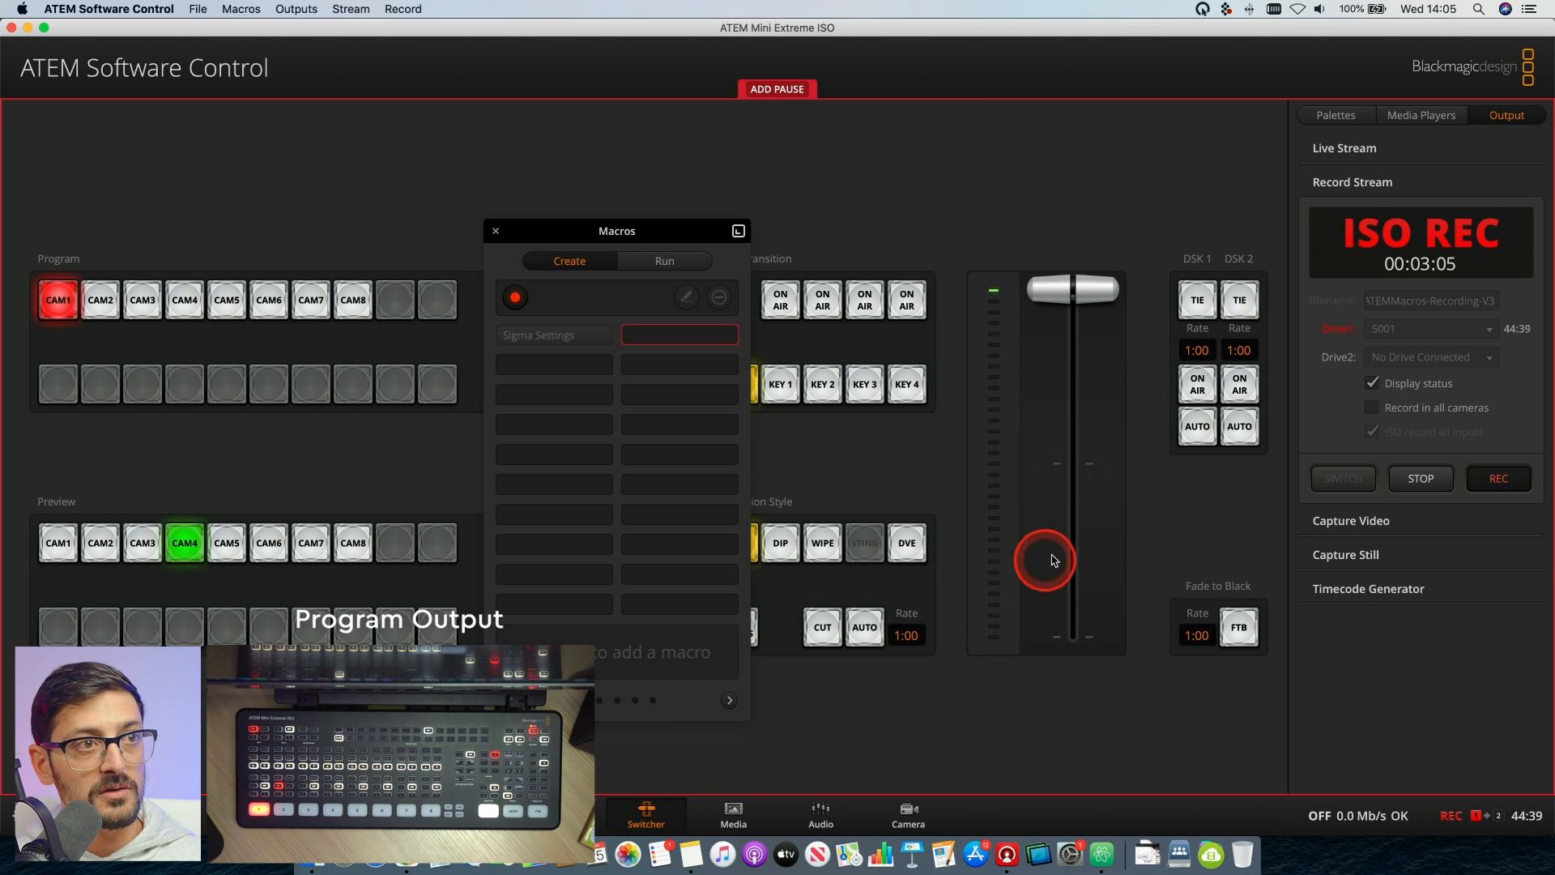
left_click(1199, 428)
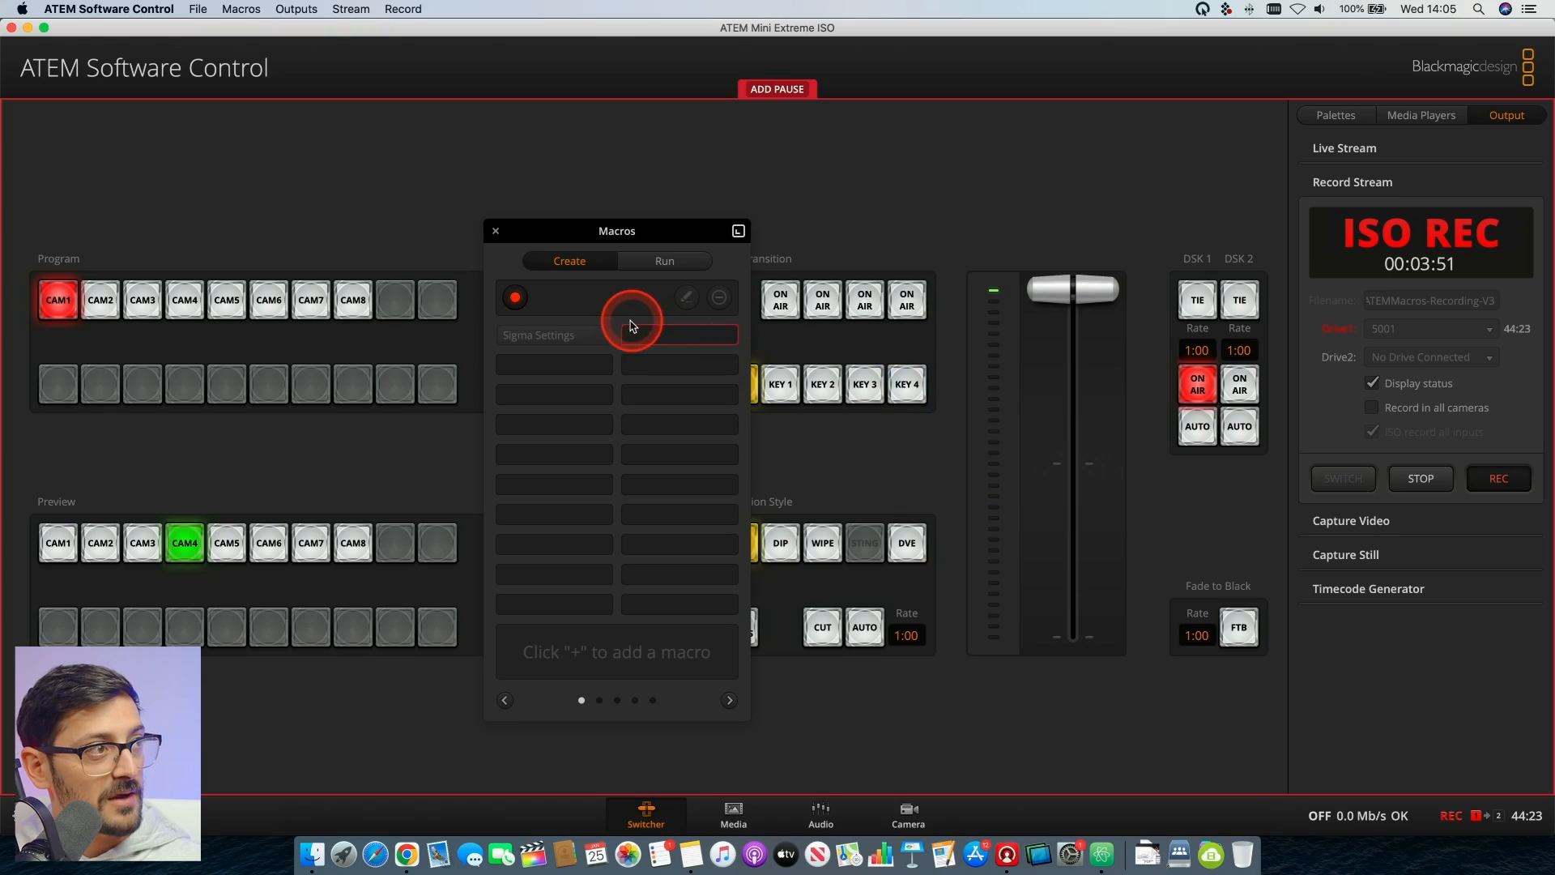
left_click(517, 300)
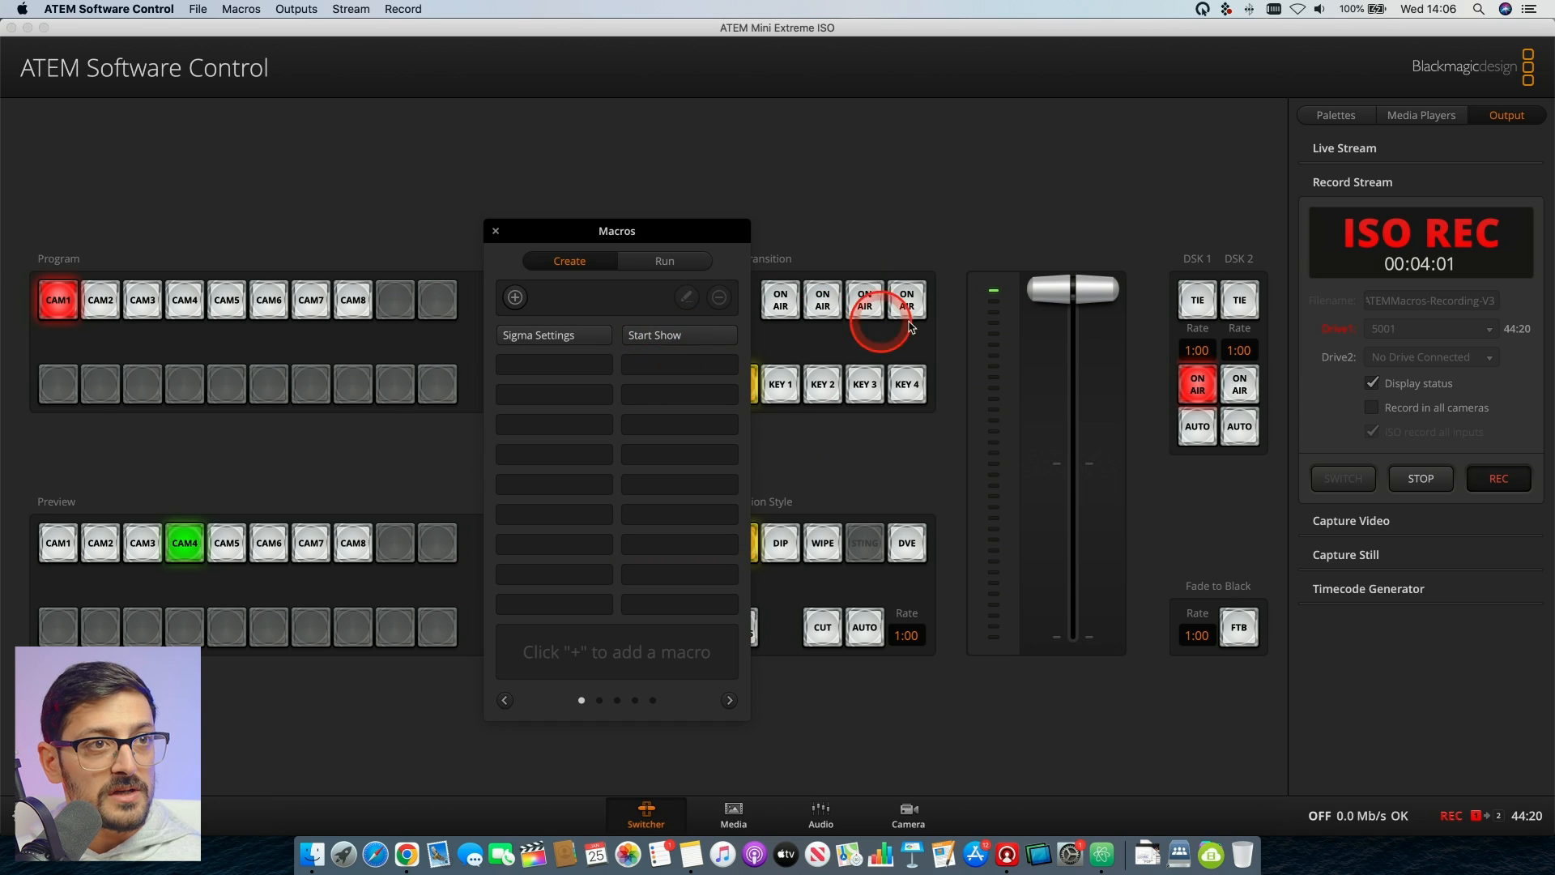
- Take downstream key 1 off air and switch Mic 1 off in the audio mixer
left_click(1198, 385)
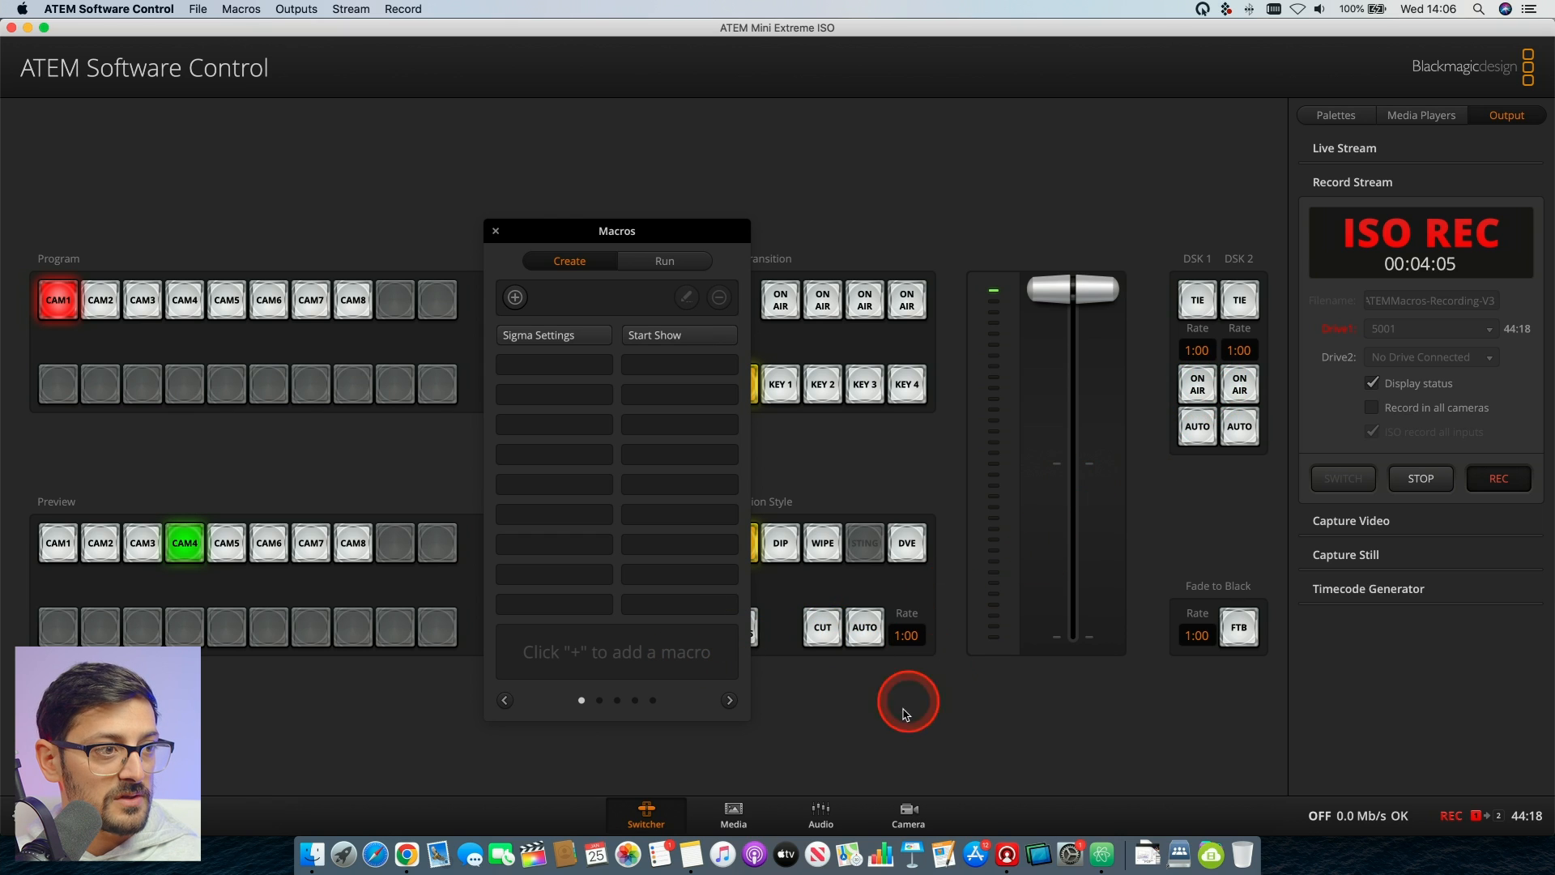
left_click(819, 819)
left_click(1012, 737)
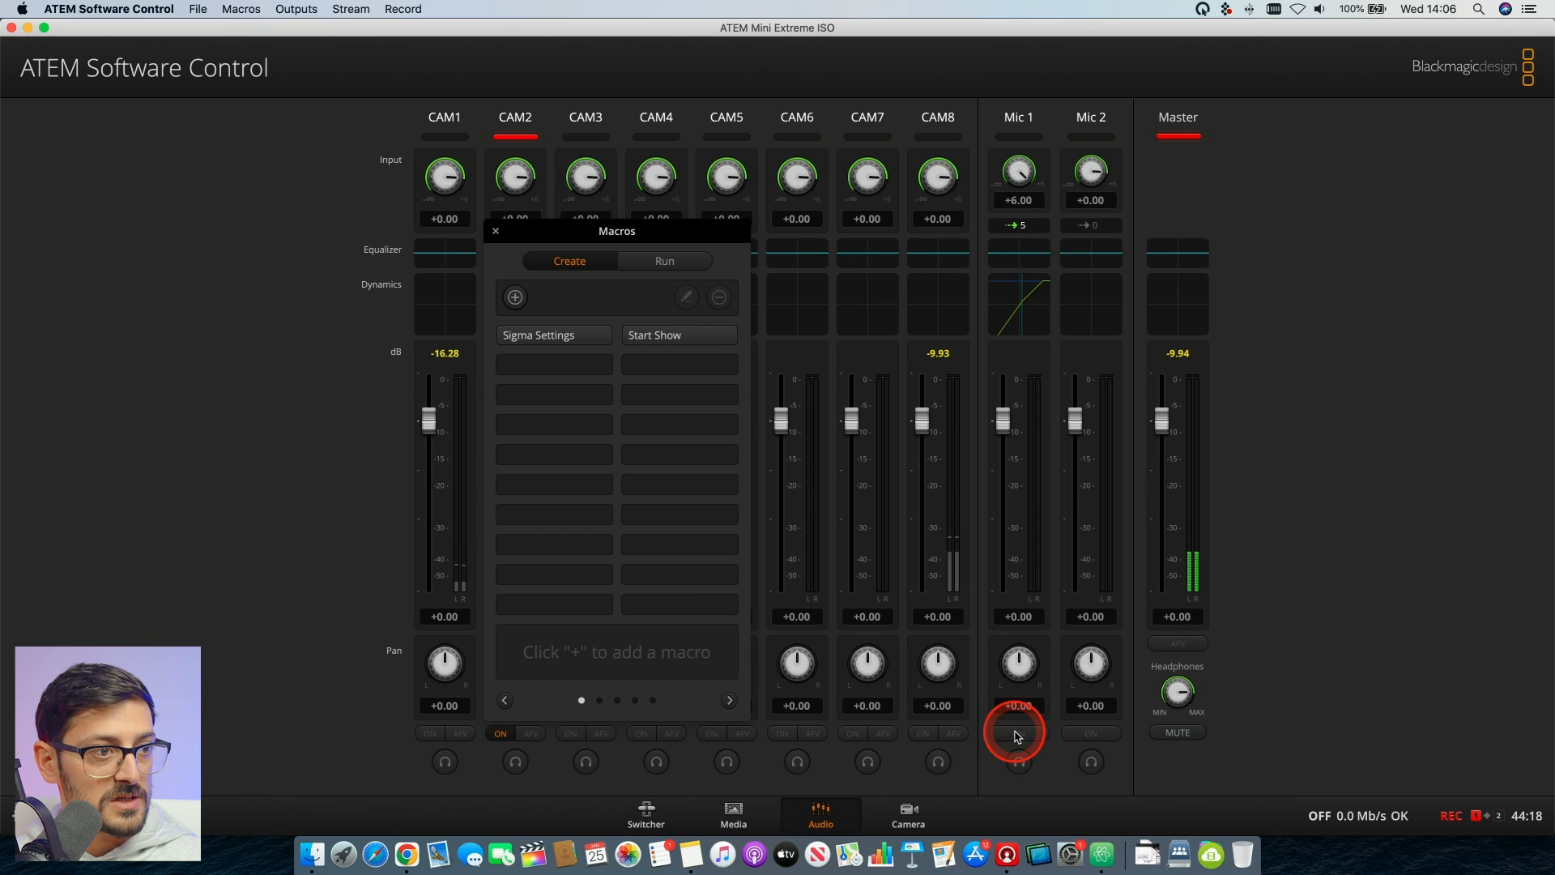
- Return CAM4 to program with an auto transition in the switcher
left_click(645, 814)
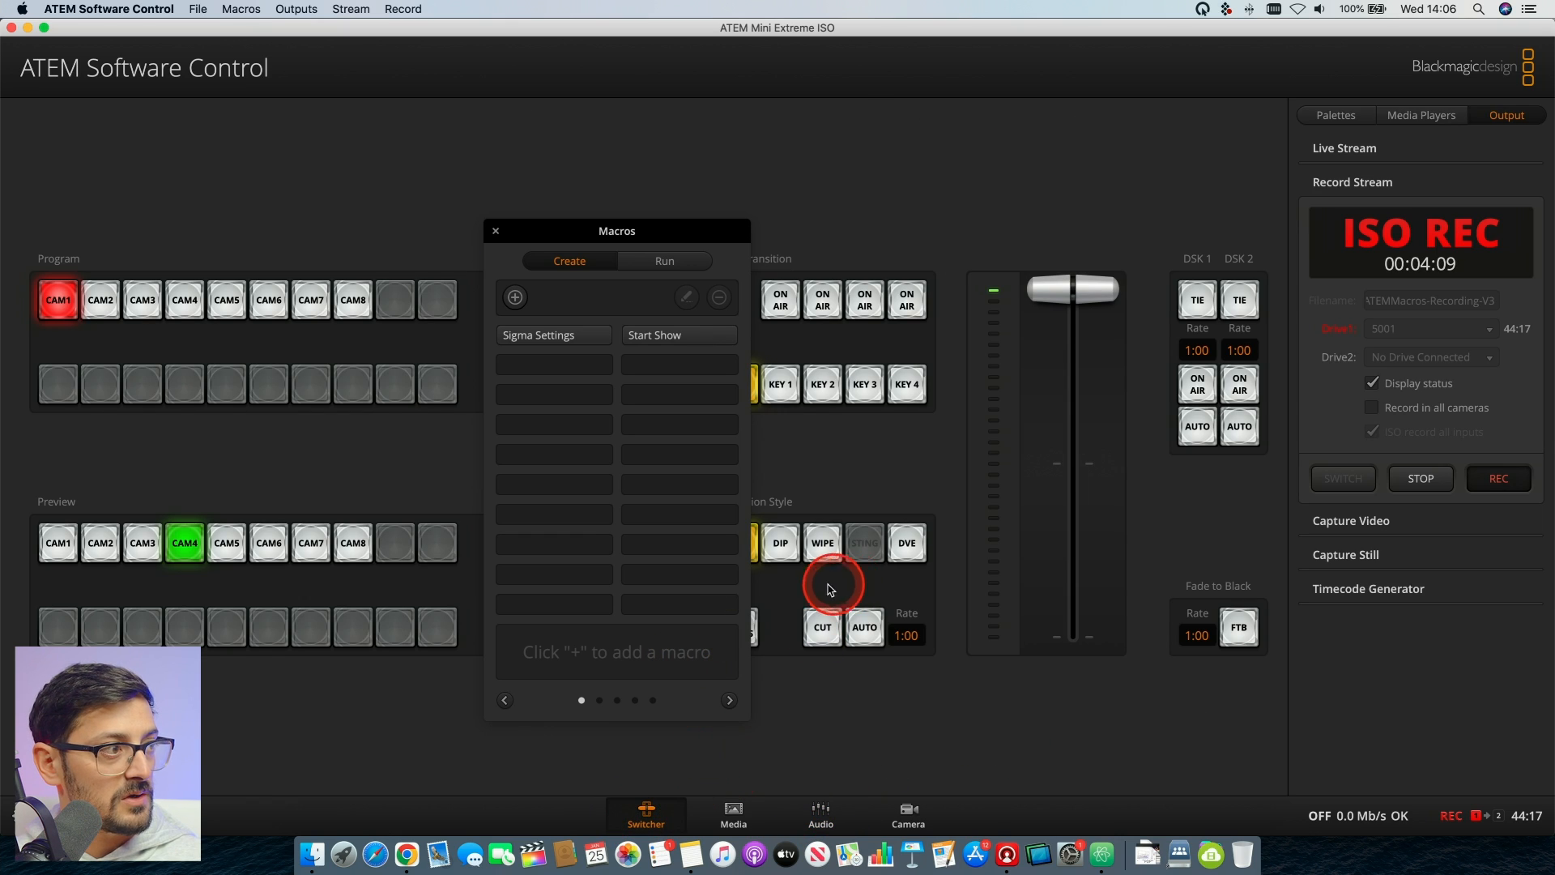
left_click(865, 629)
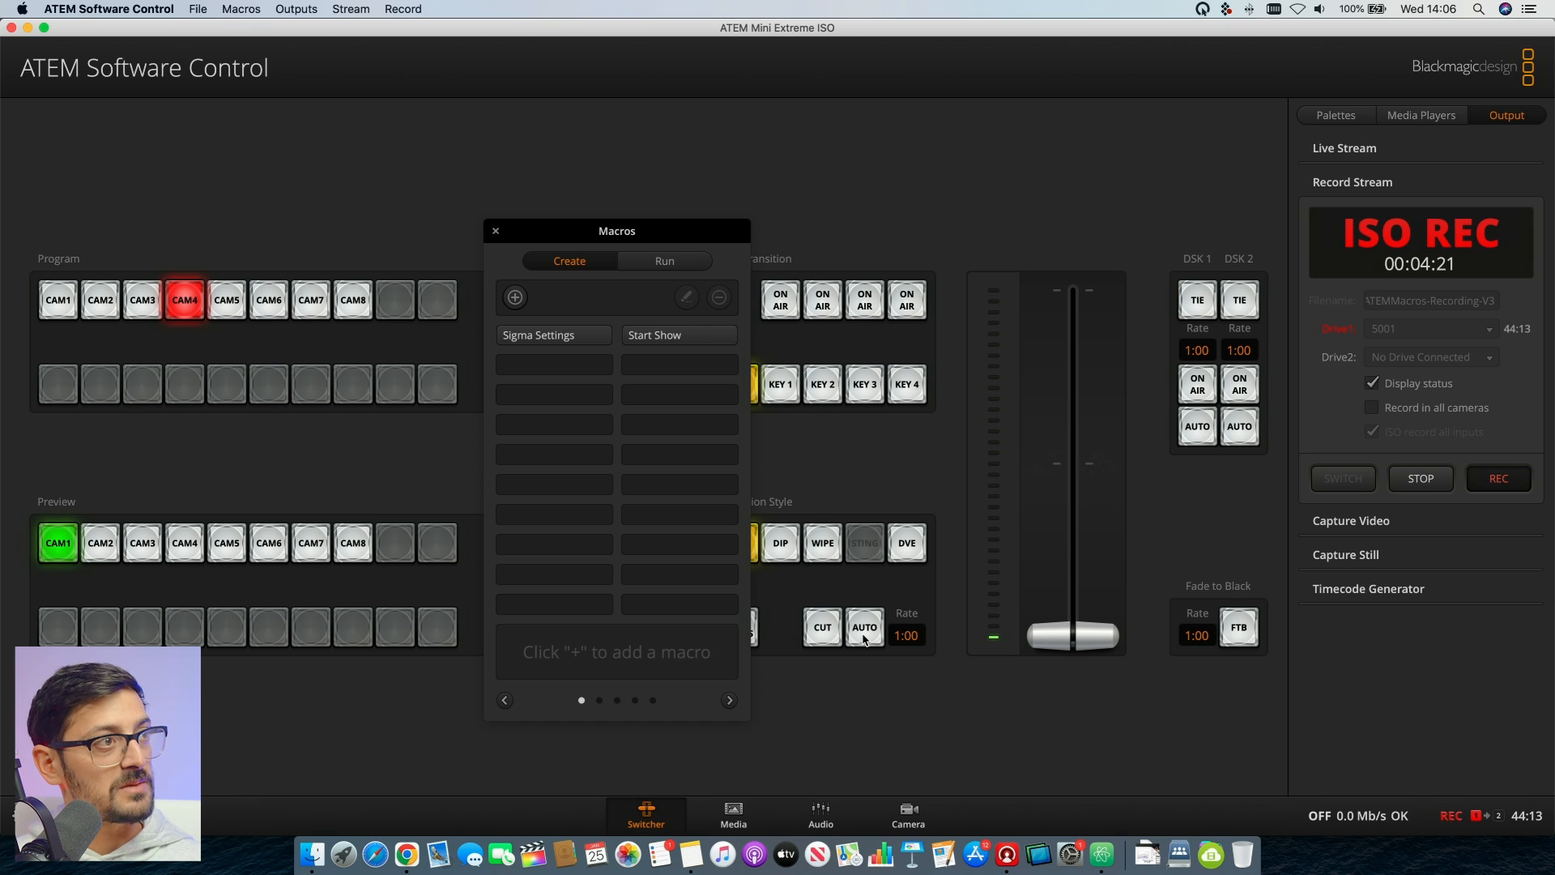
- Enable Recall and Run for the macros and run the Start Show macro
left_click(665, 261)
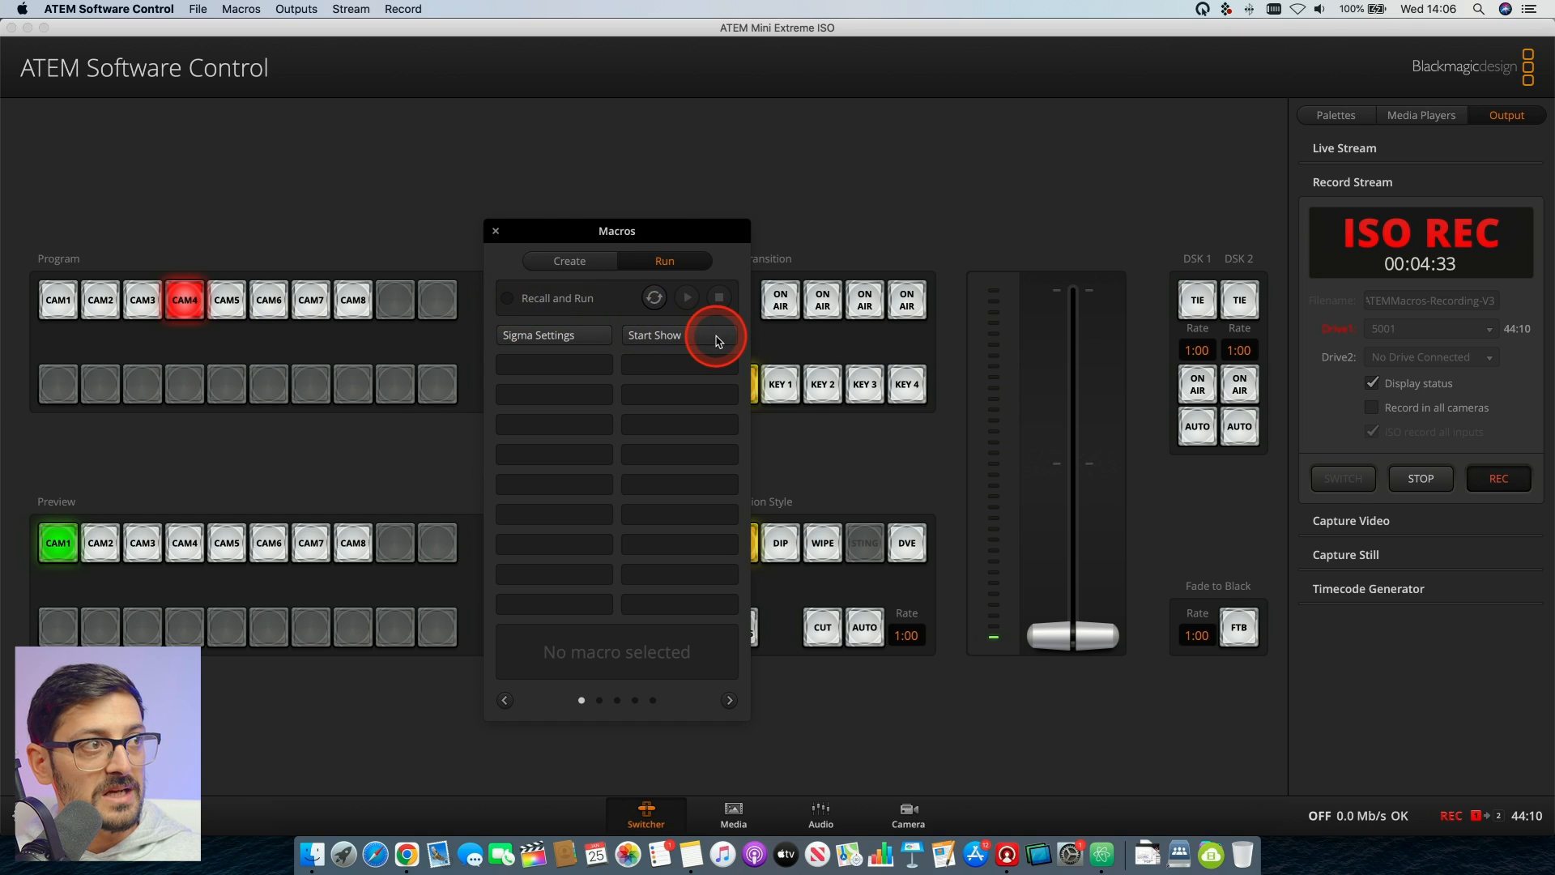
left_click(718, 340)
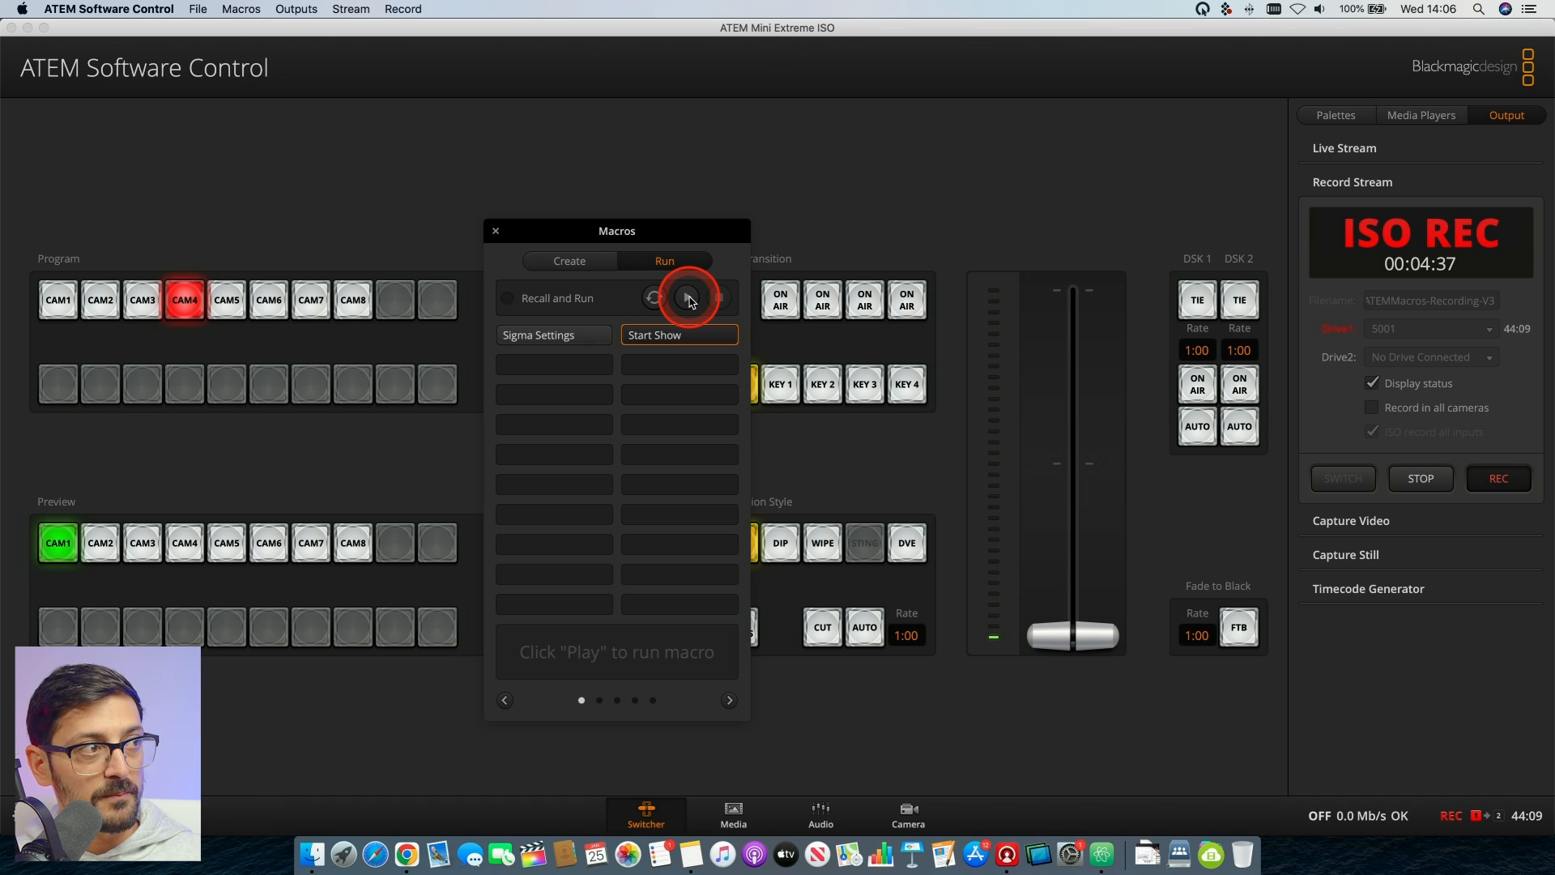
left_click(507, 300)
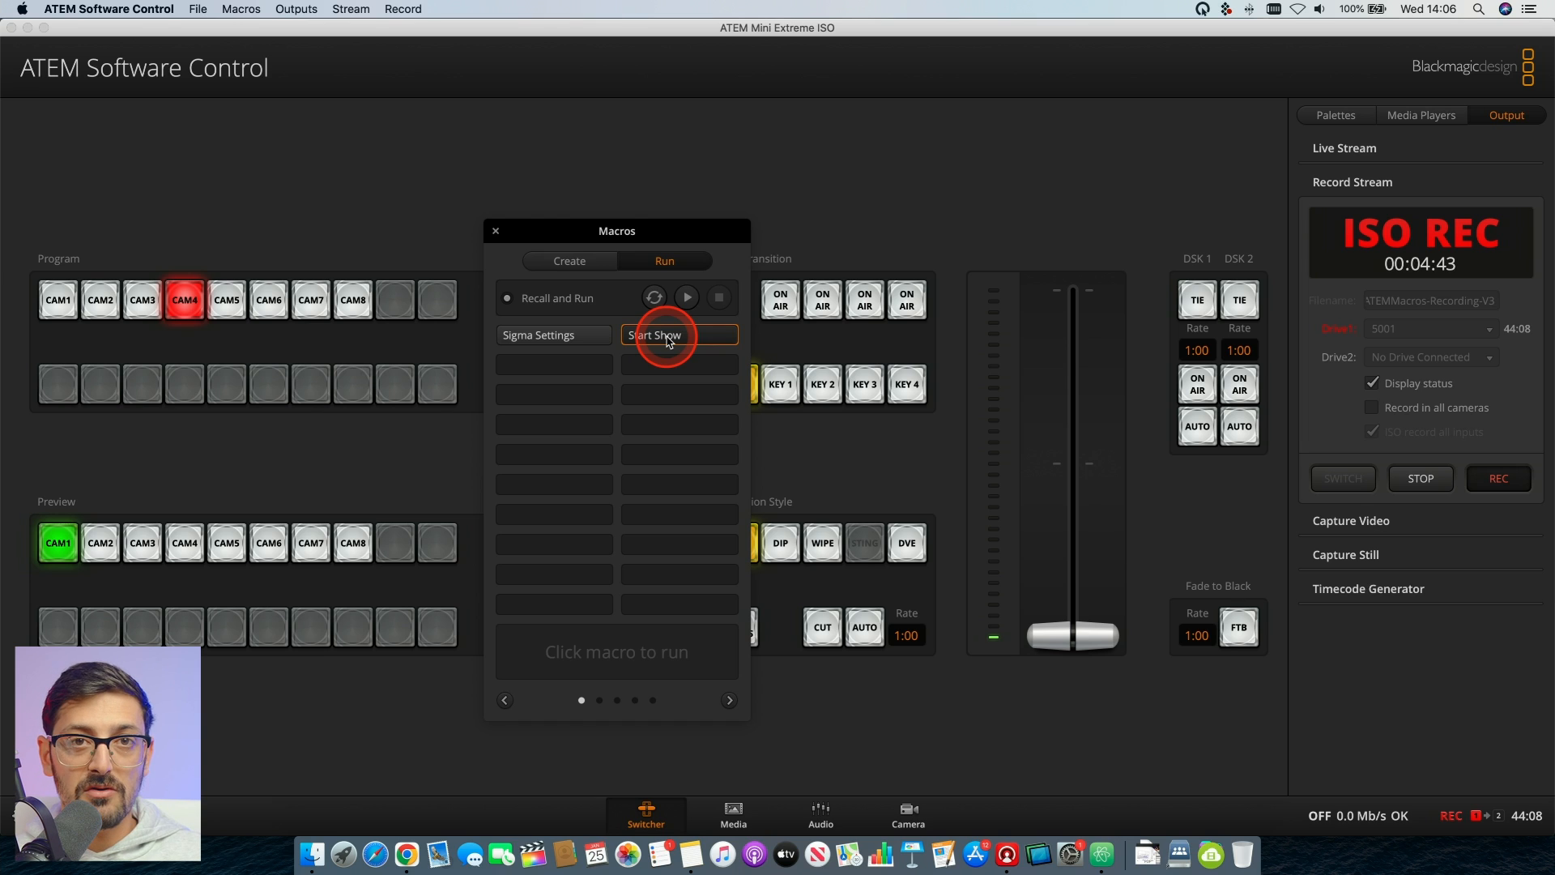
left_click(685, 299)
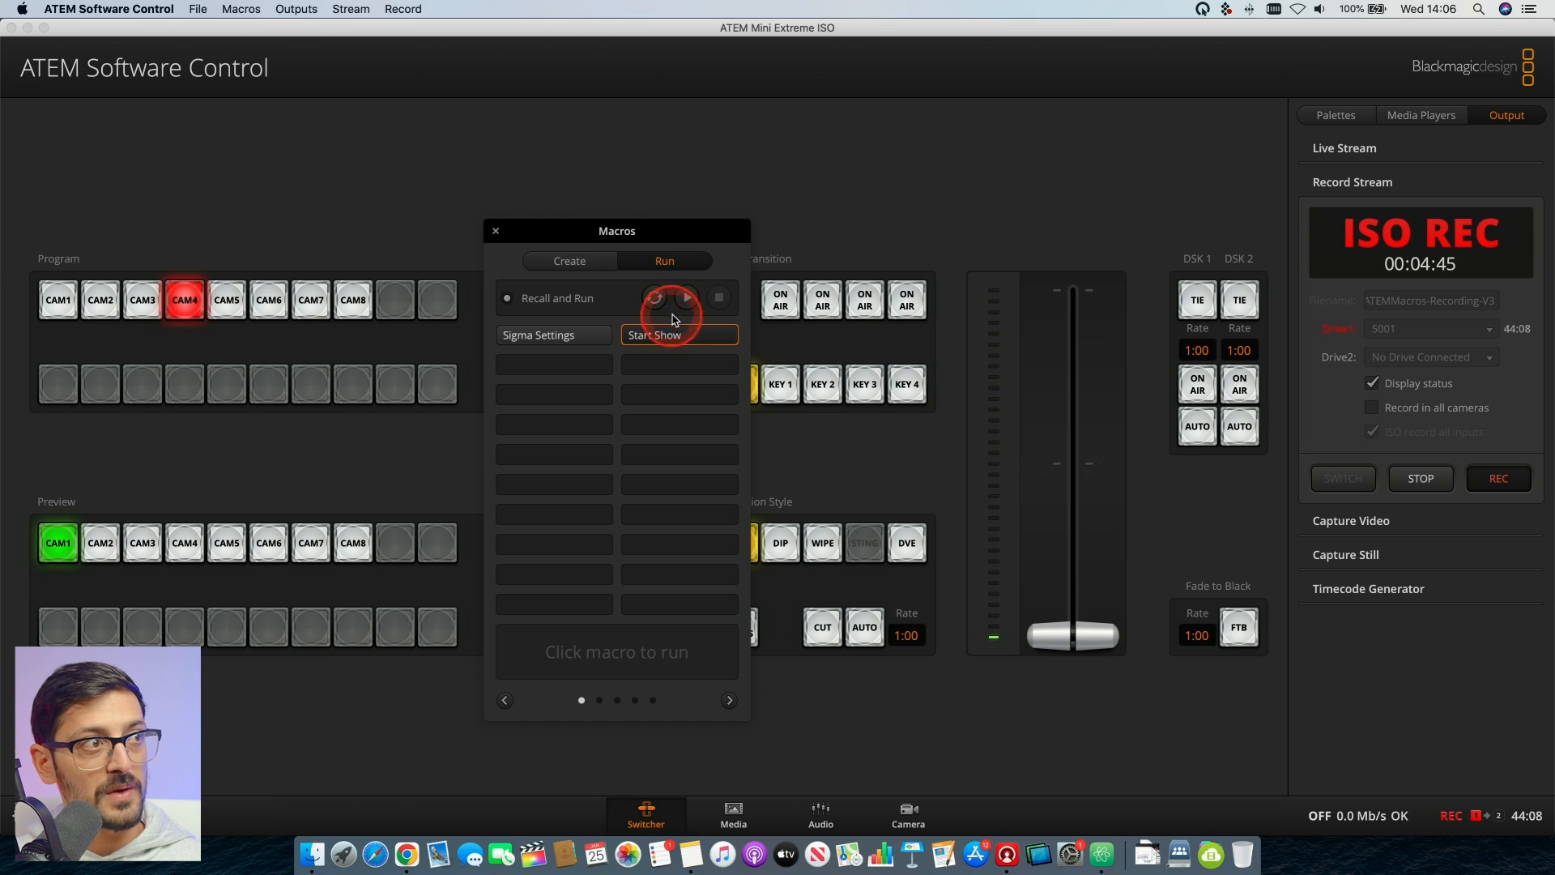
left_click(688, 300)
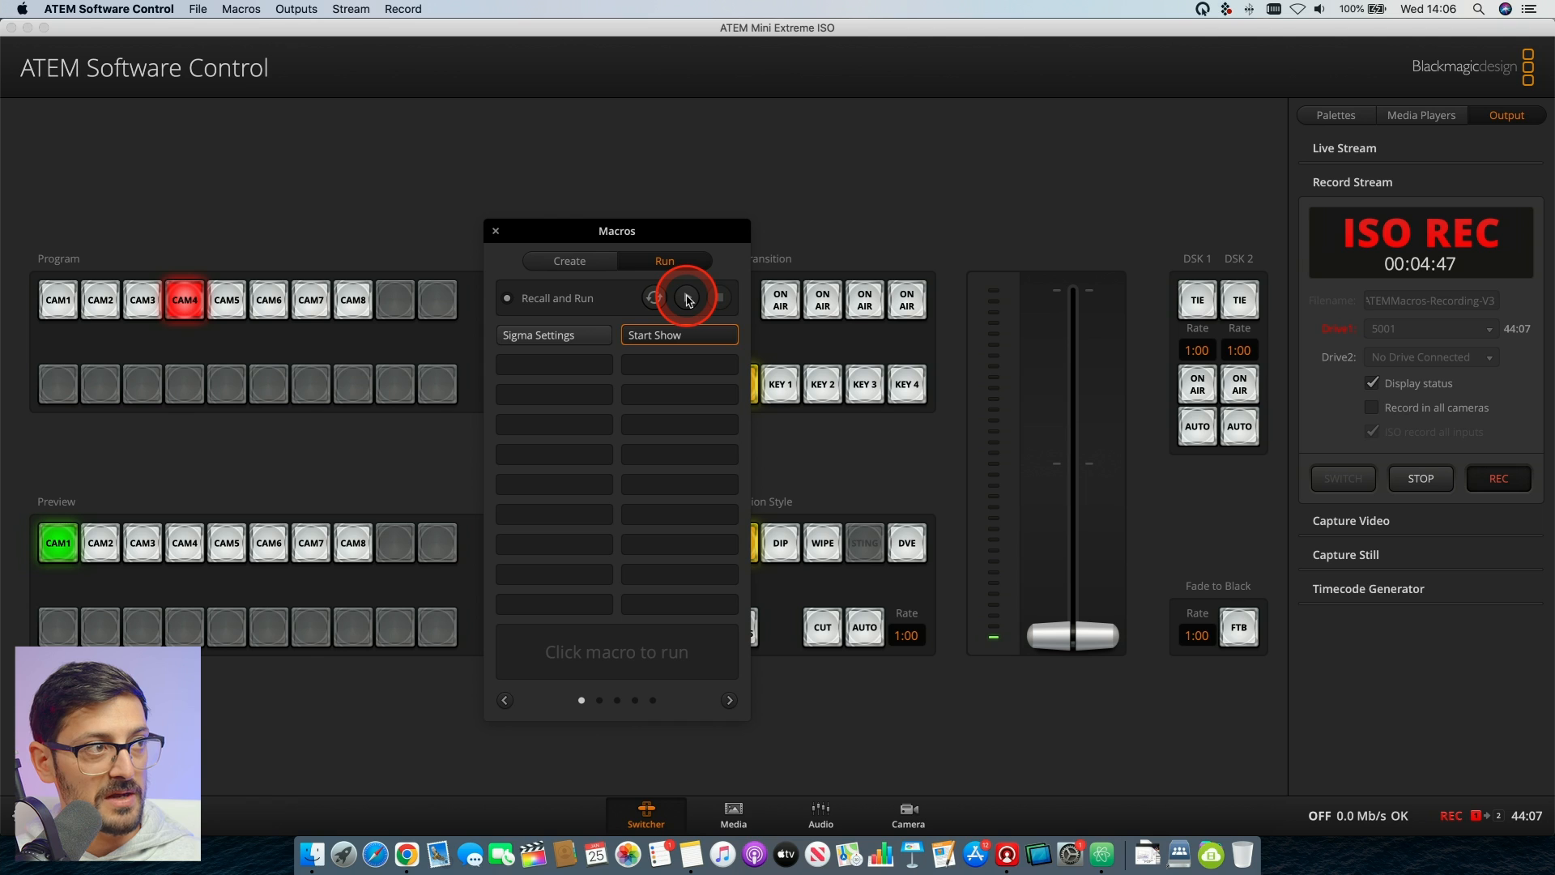
left_click(662, 337)
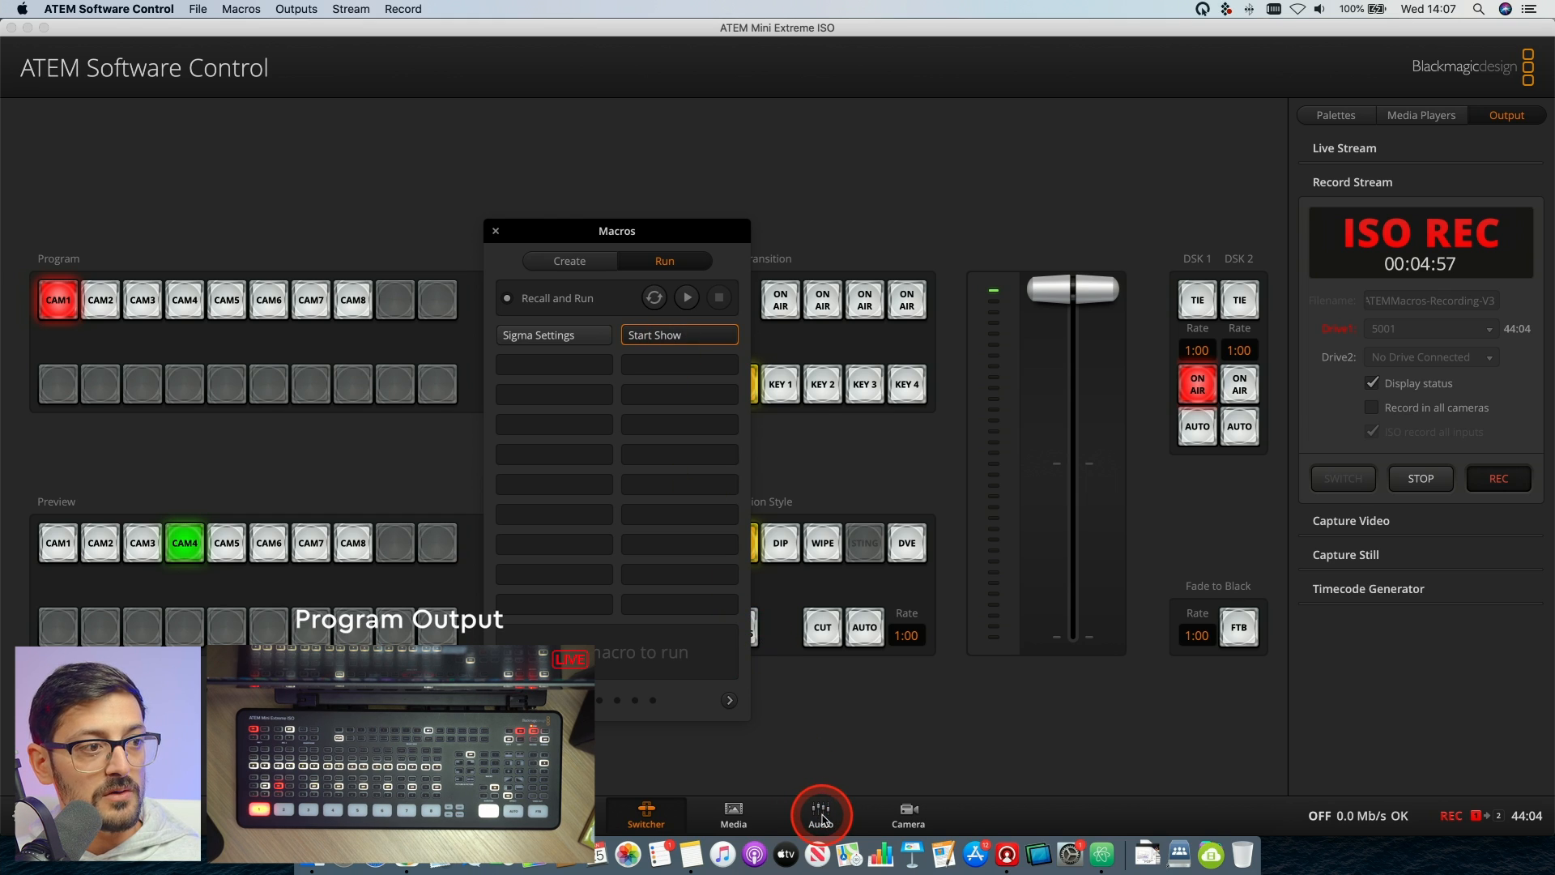
- Check the Mic 1 channel's on/off state in the audio mixer
left_click(822, 816)
left_click(1018, 733)
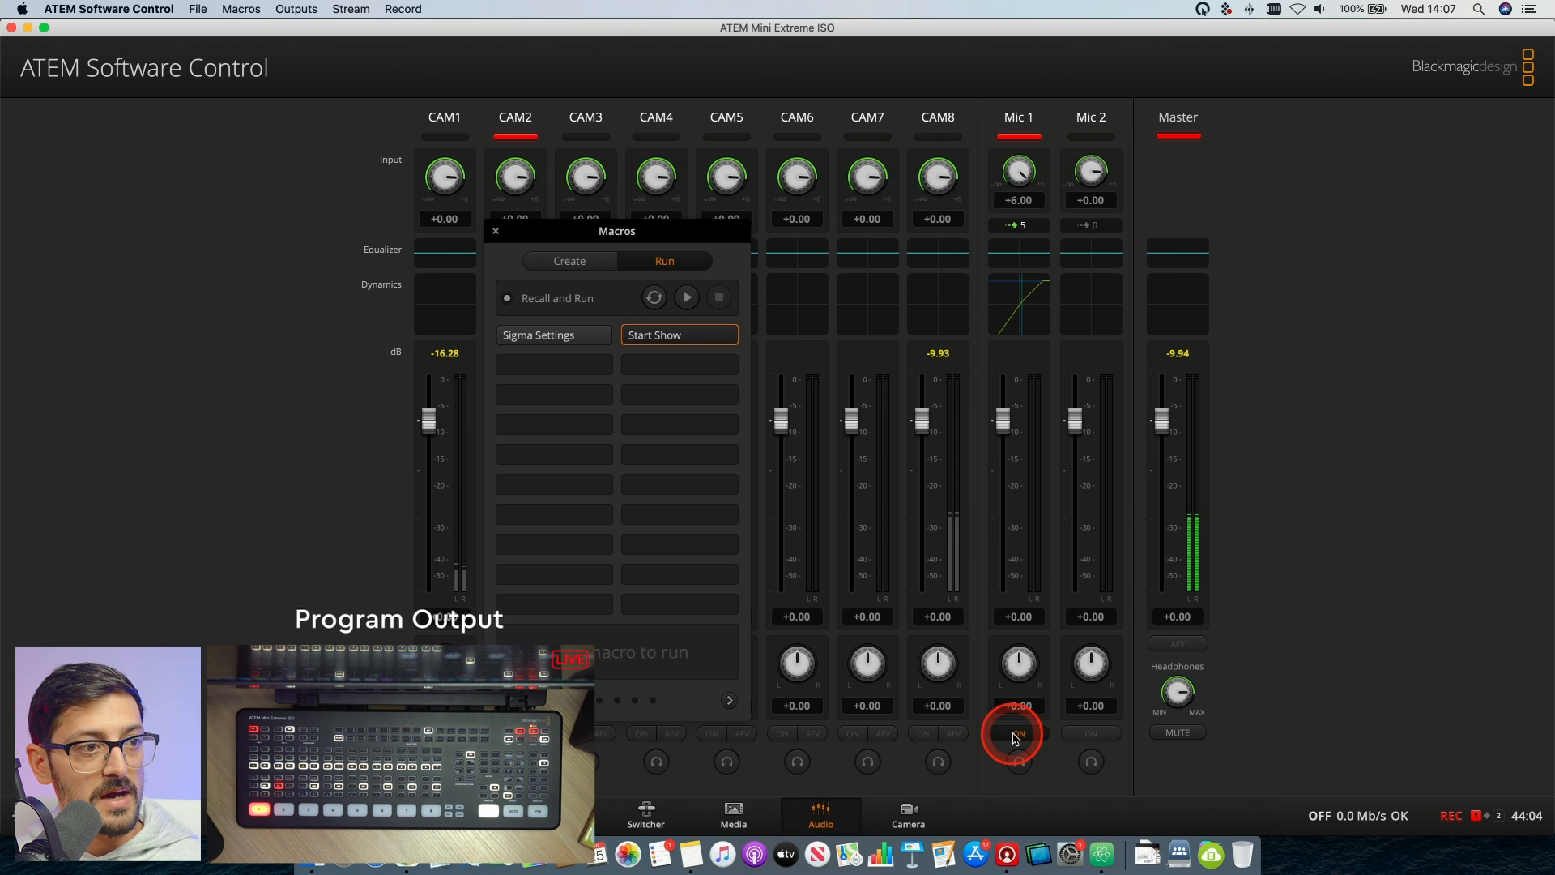
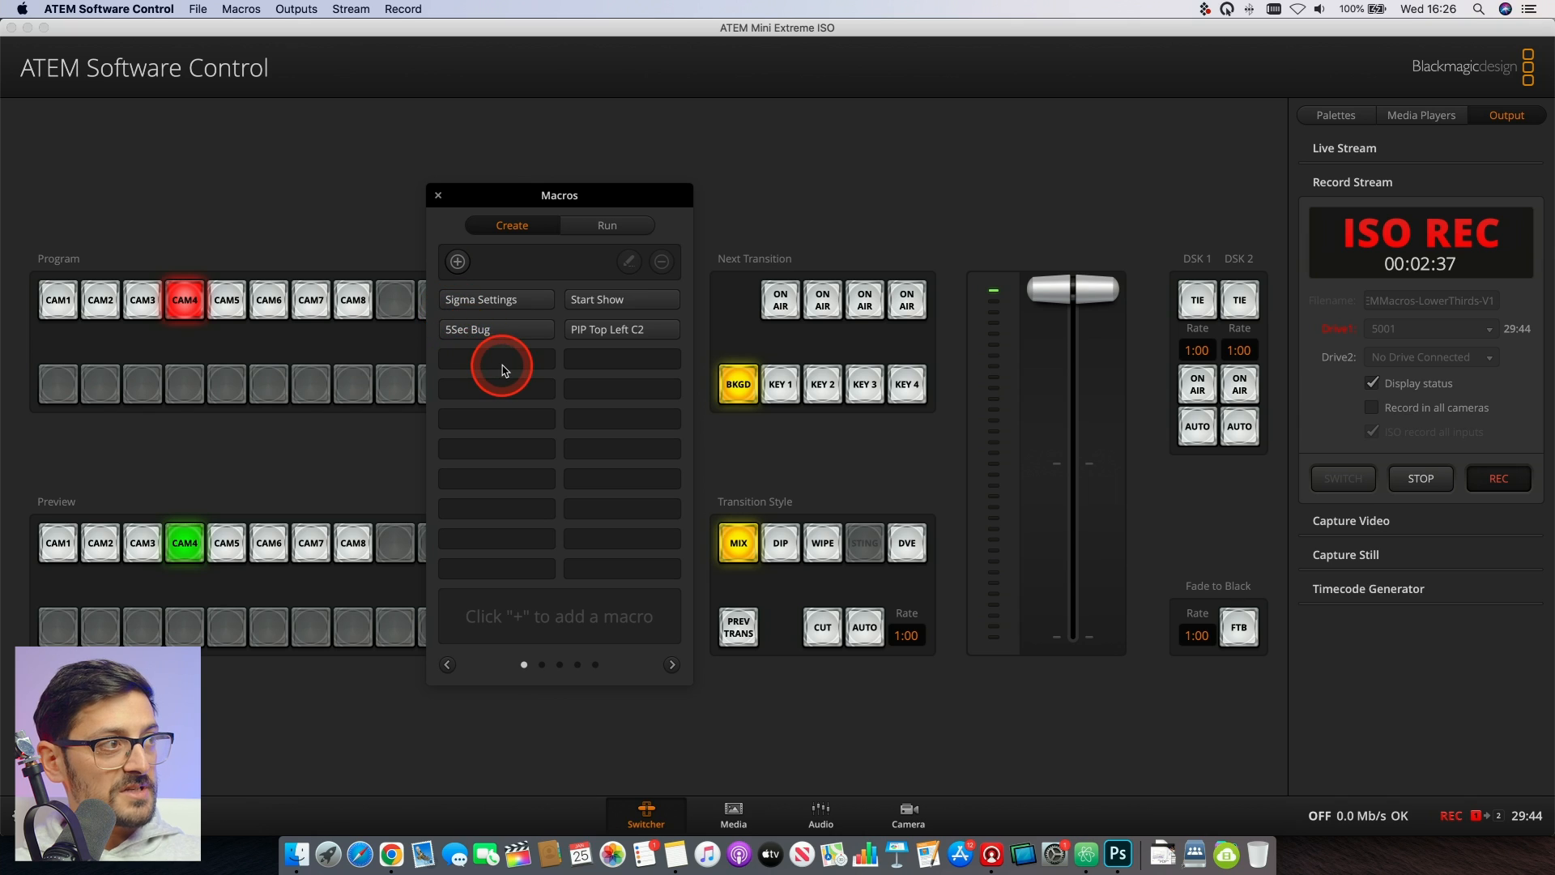
- Create a macro named Cam1 in the empty slot below 5Sec Bug and start recording it
left_click(498, 362)
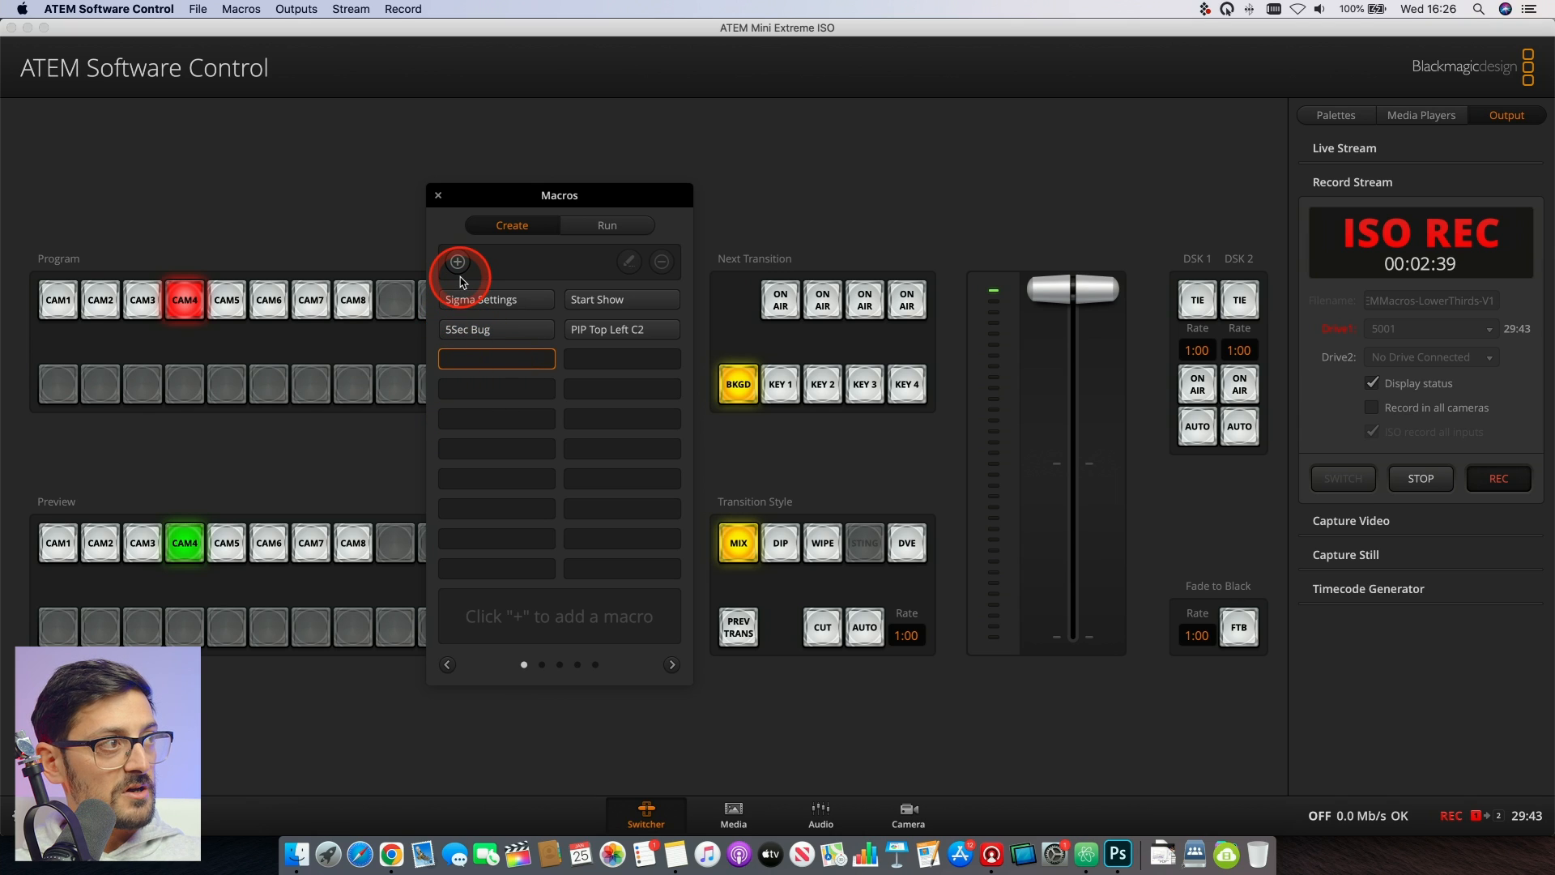
left_click(458, 262)
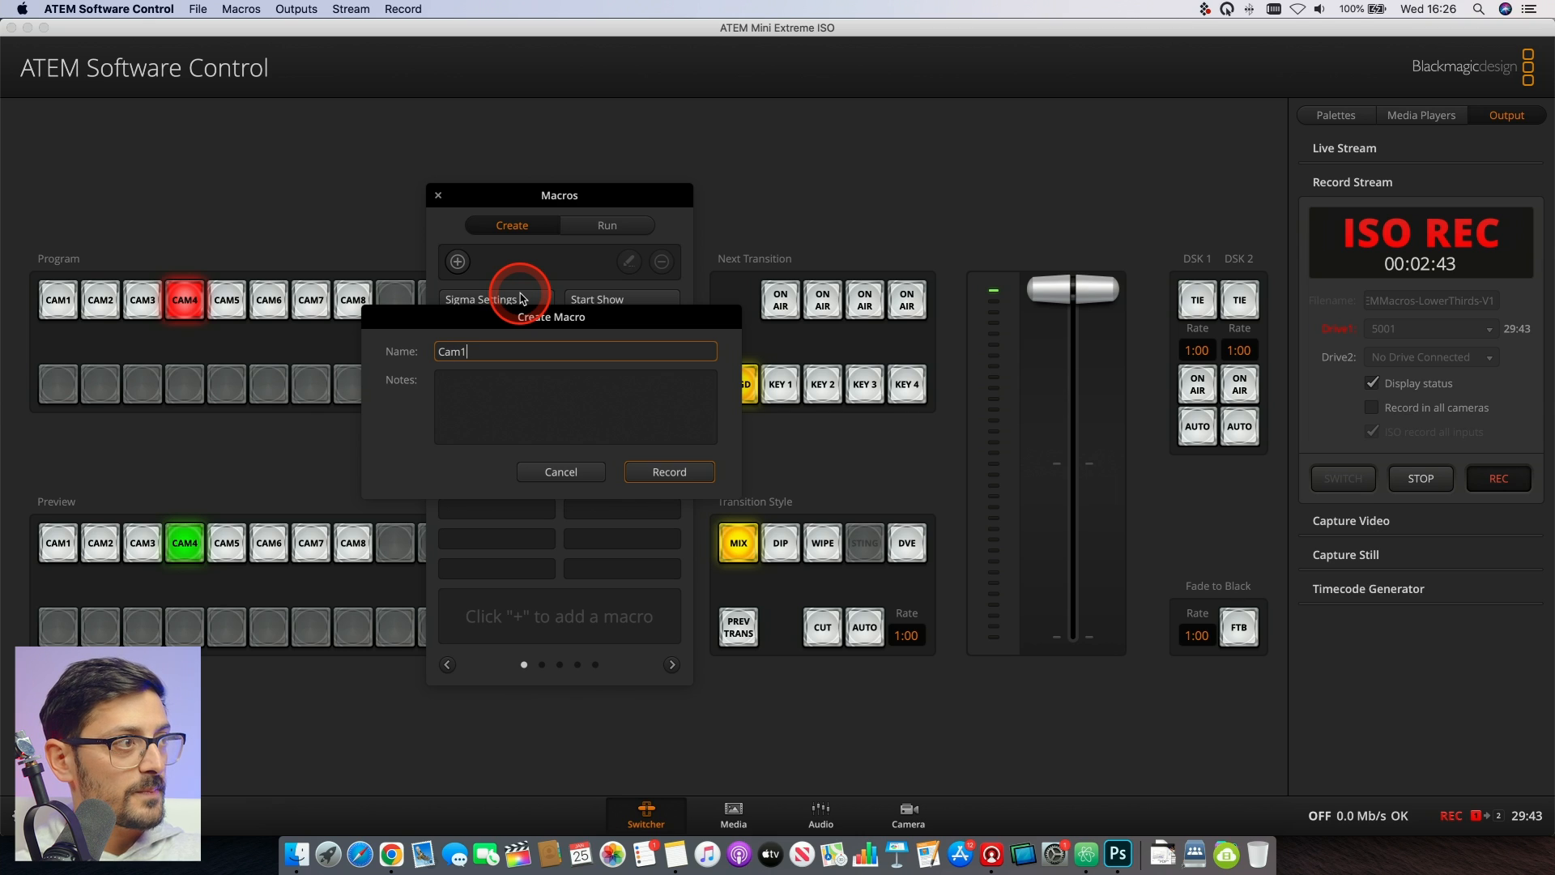
left_click(671, 474)
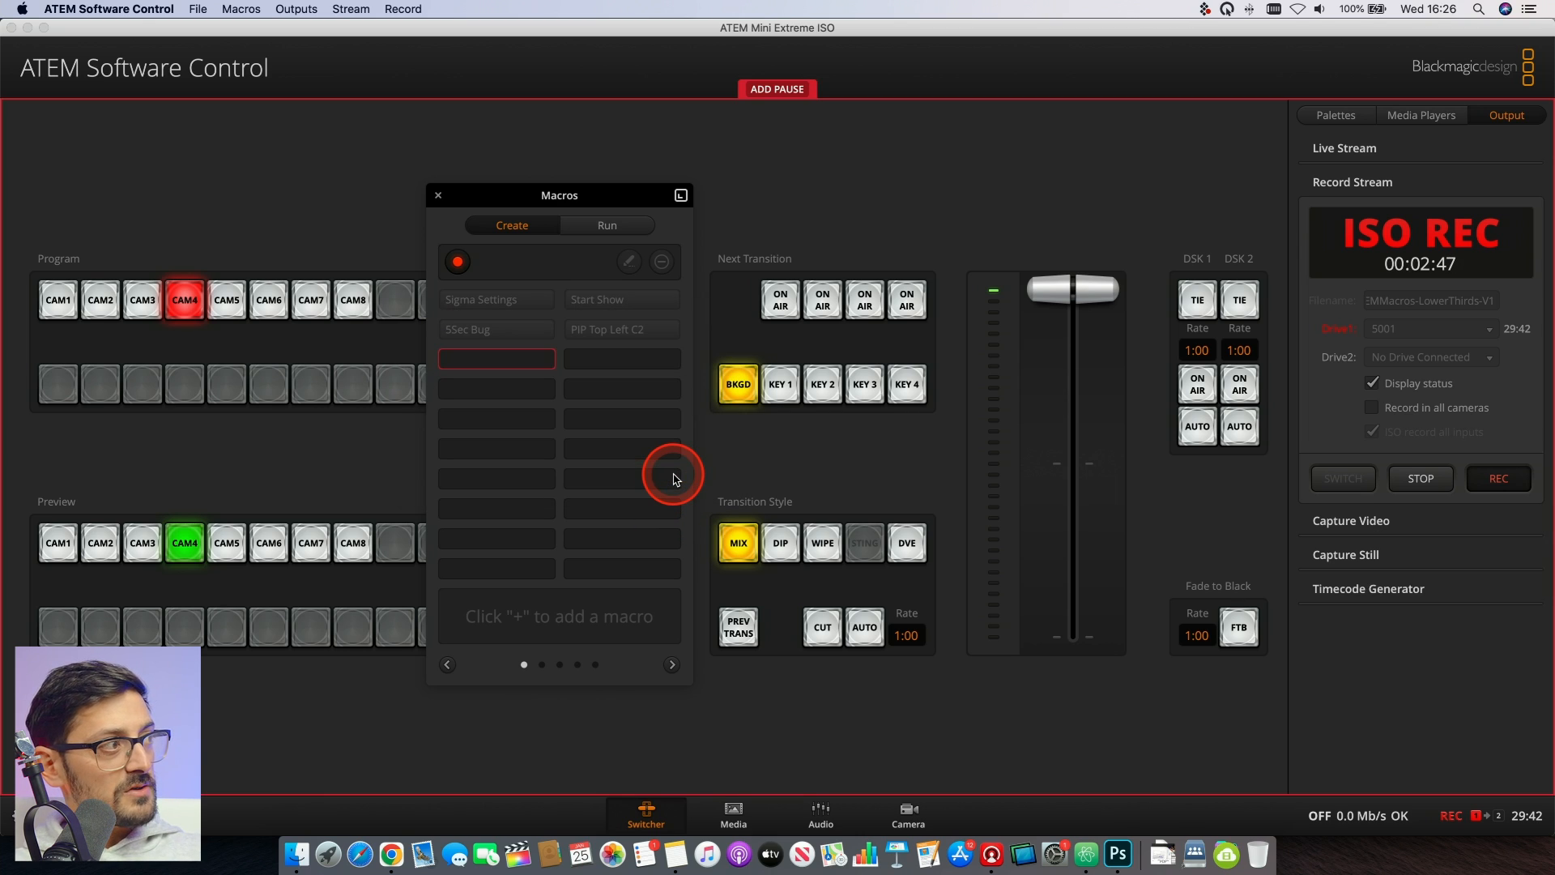
- Cut CAM1 to program and load the LT1 still into Media Player 1 while the macro records
left_click(71, 302)
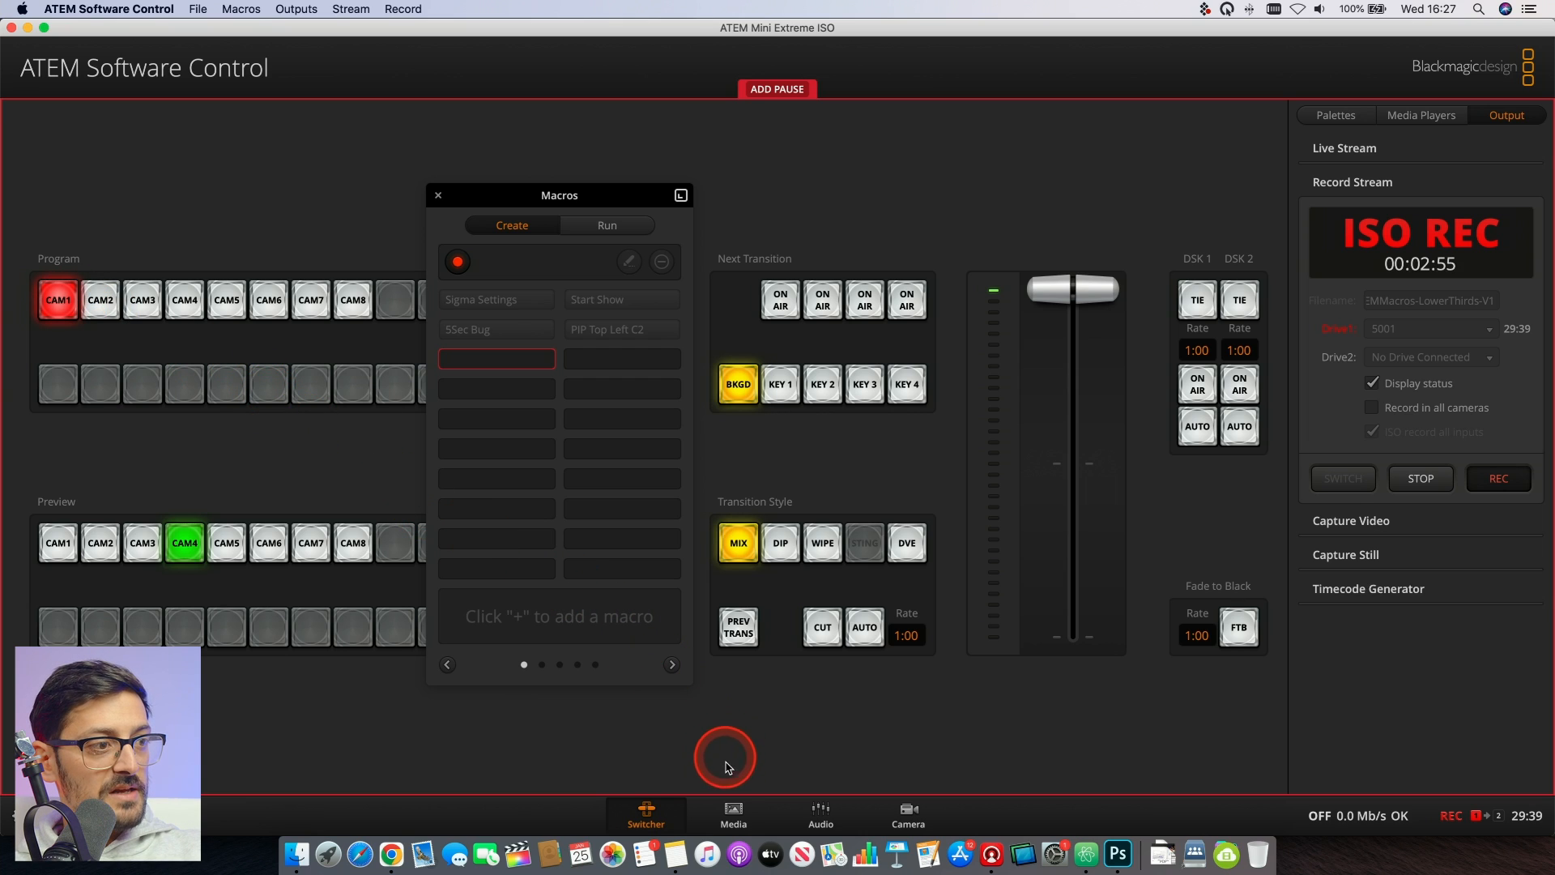
left_click(734, 821)
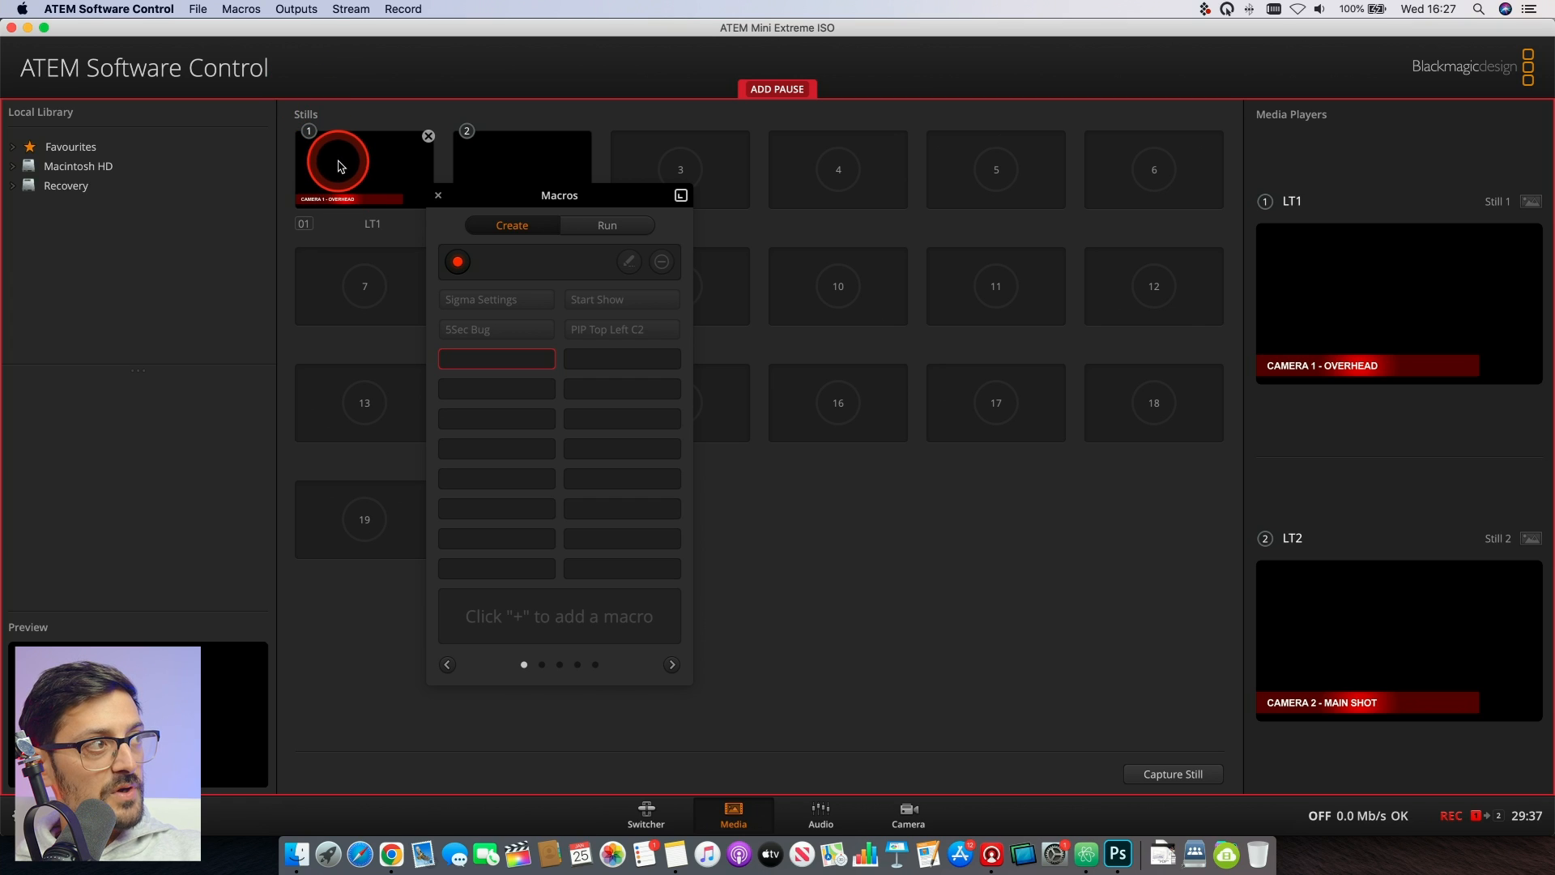
left_click_drag(340, 168, 1361, 291)
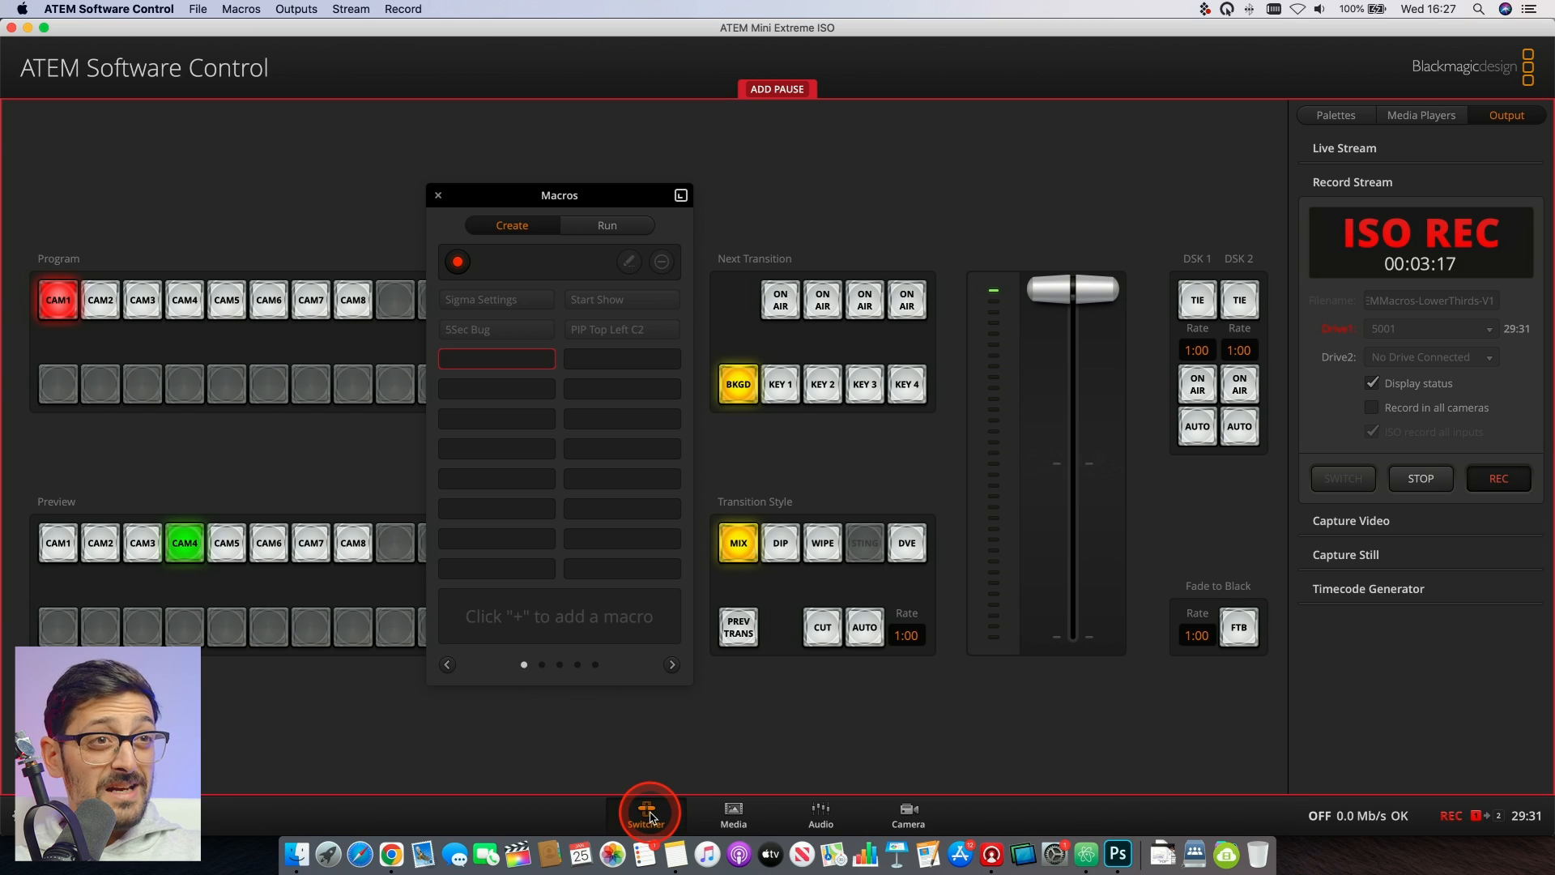
- Check the fill source and key source of downstream key 1 in the switcher's settings
left_click(1358, 184)
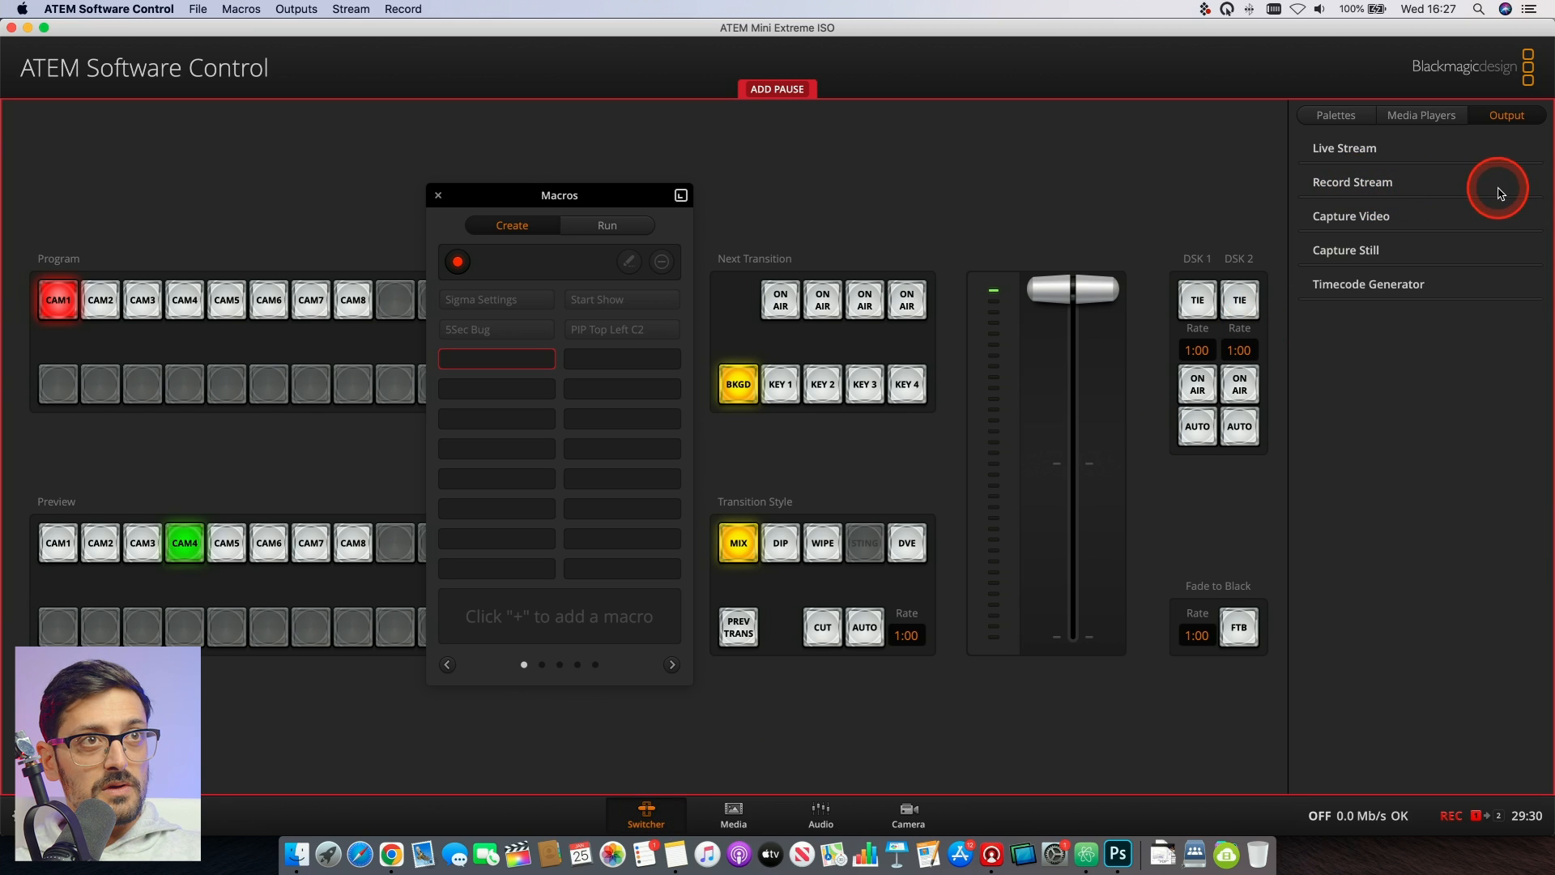
left_click(1429, 113)
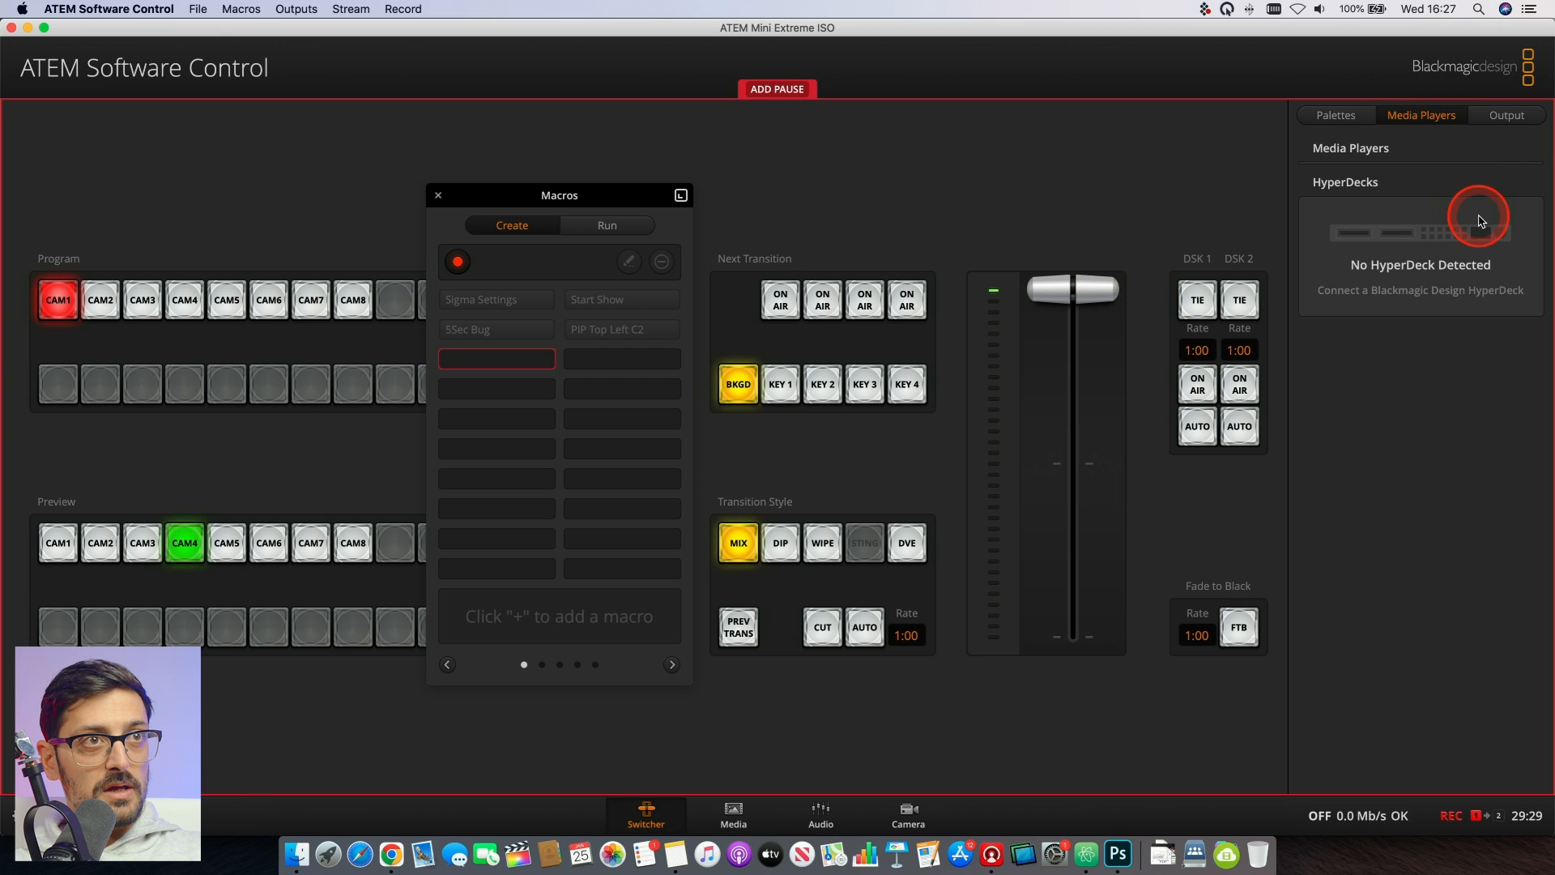
left_click(1345, 115)
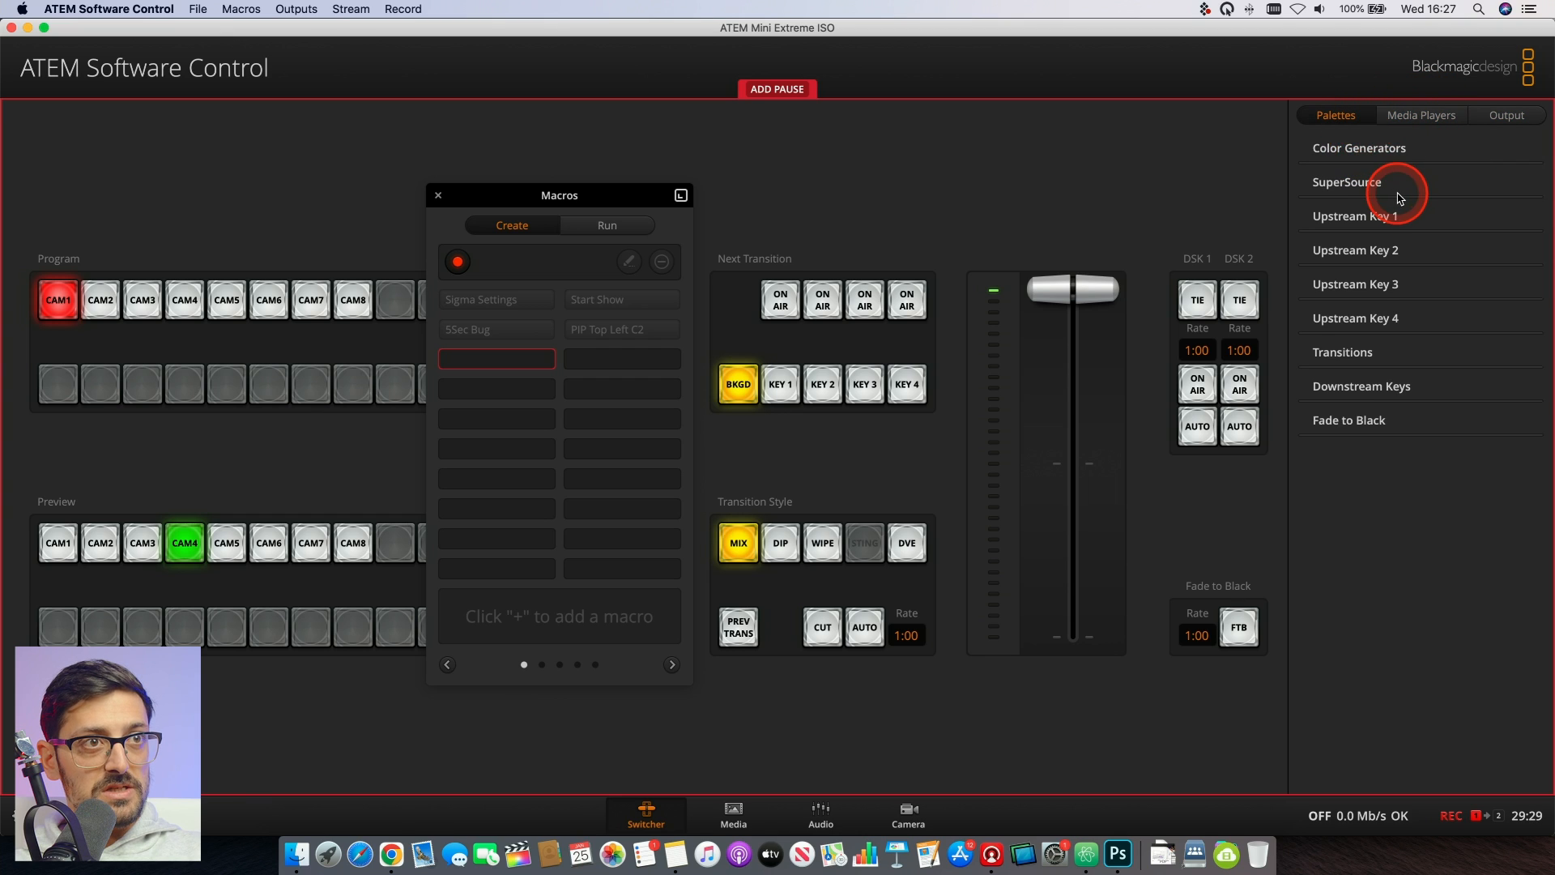
left_click(1374, 389)
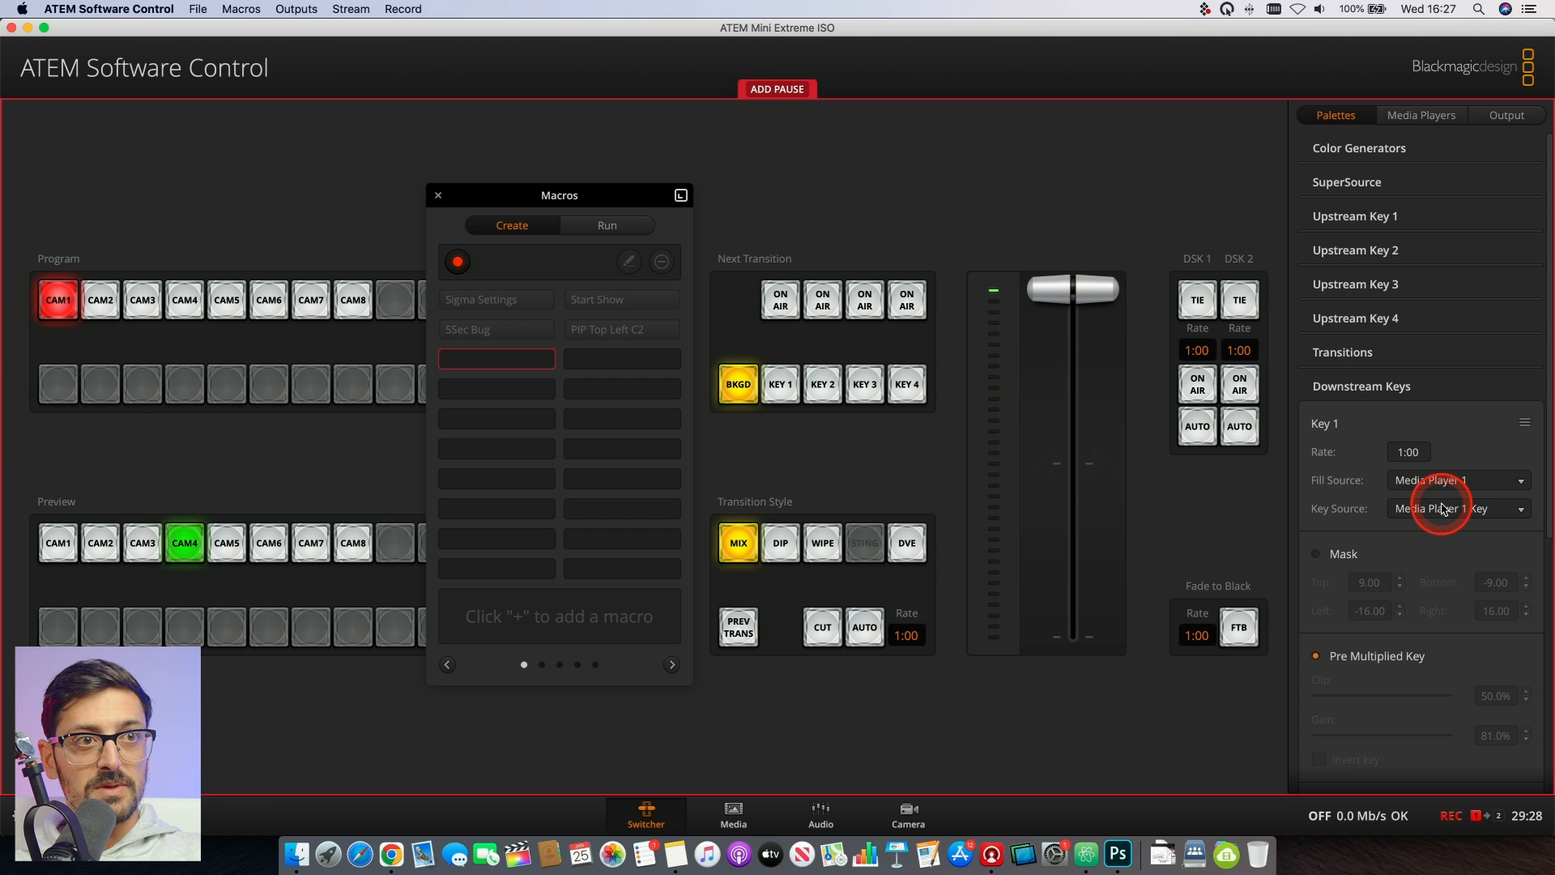
left_click(1381, 397)
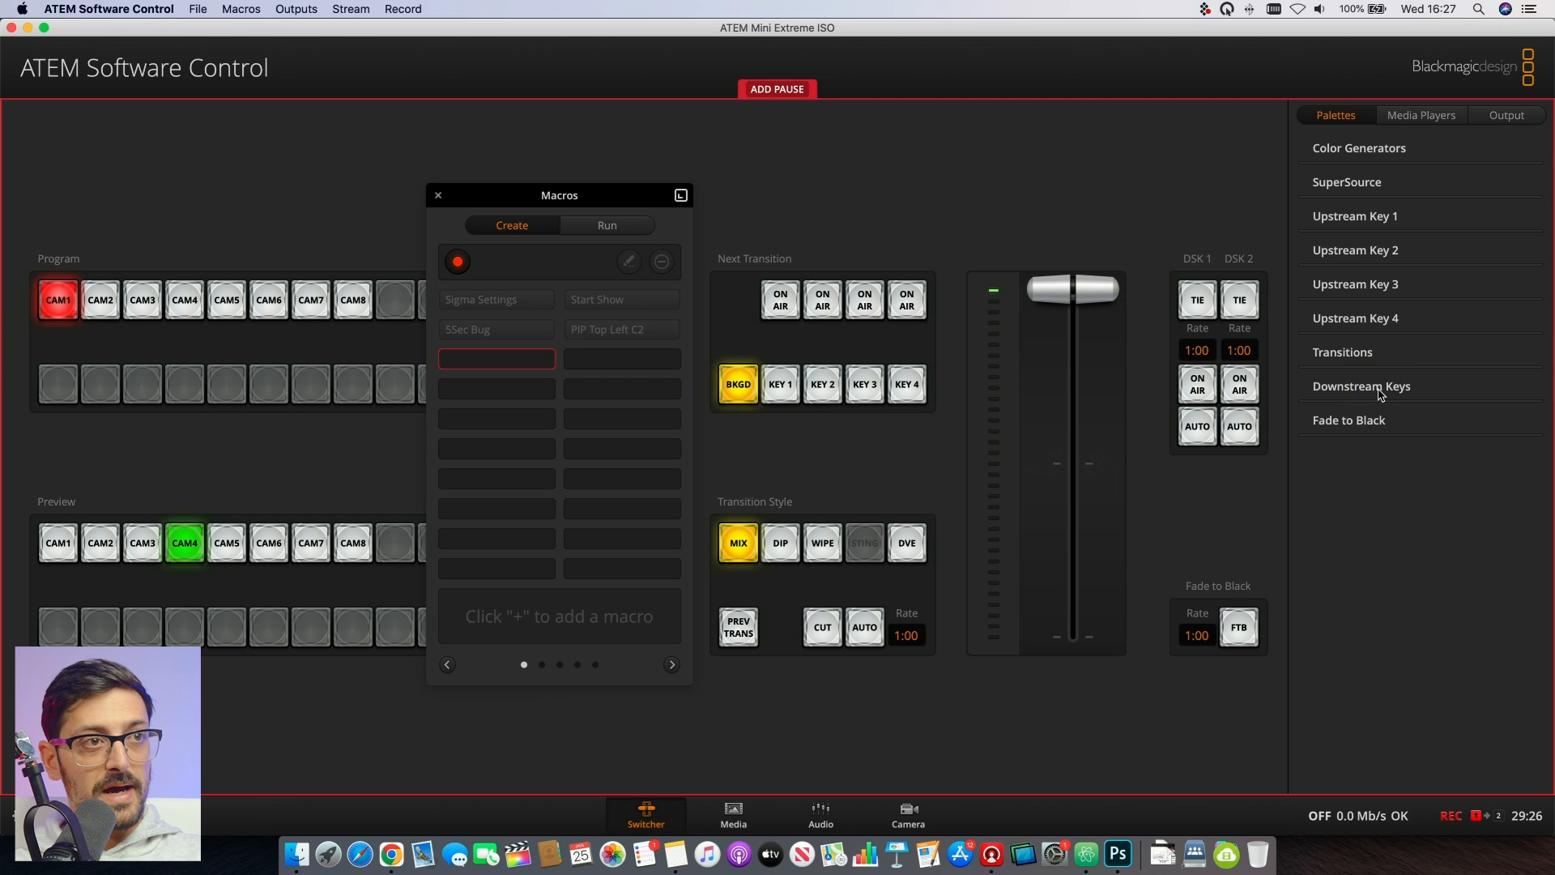
left_click(1380, 394)
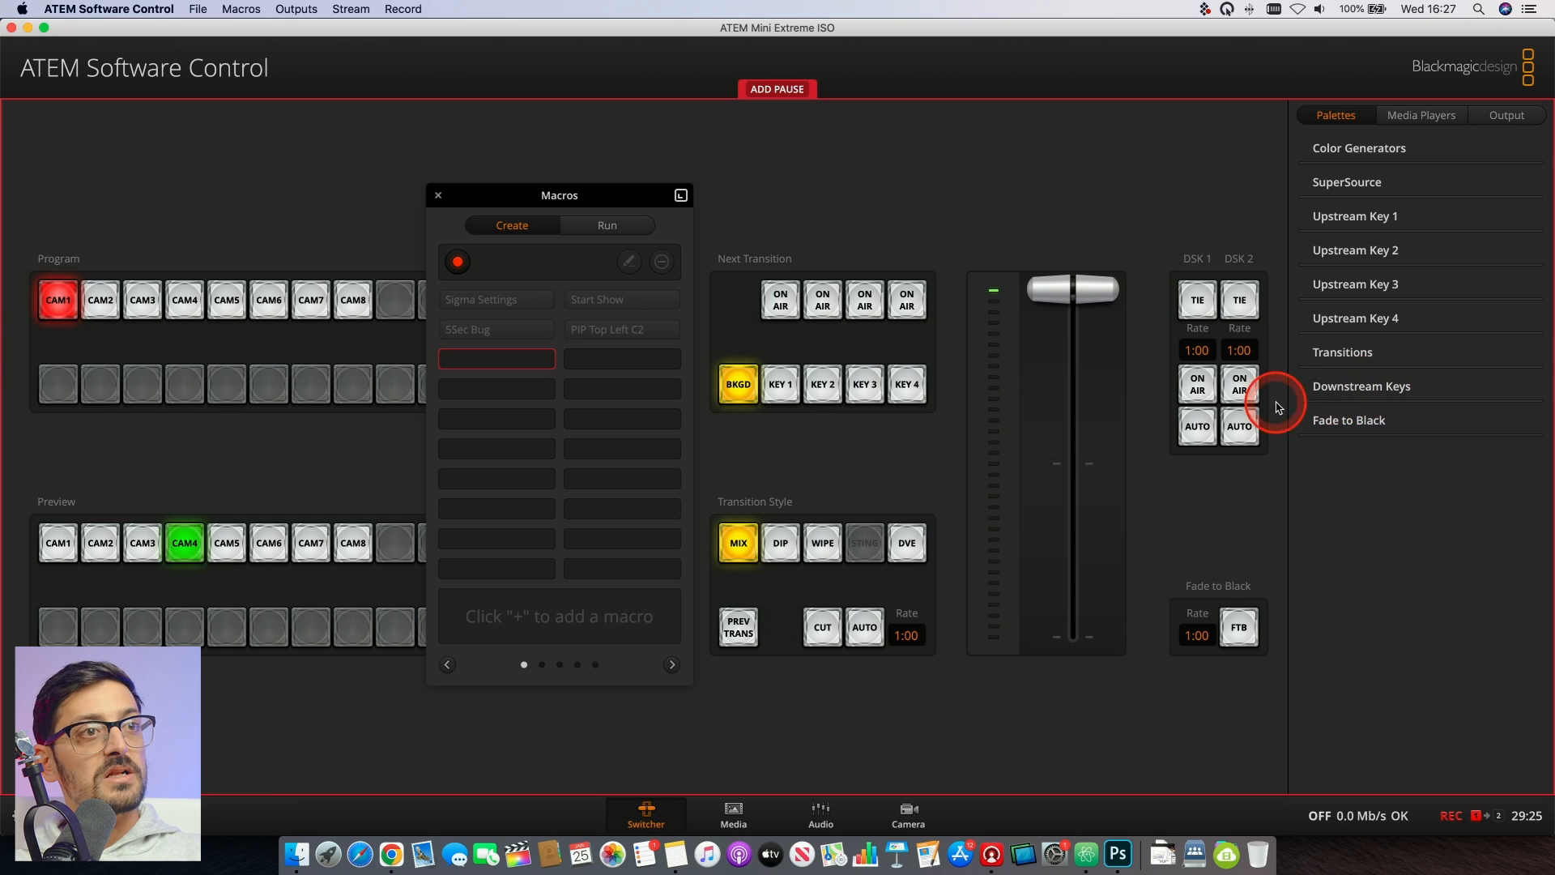
- Bring downstream key 1 on air and stop recording the Cam1 macro
left_click(1199, 386)
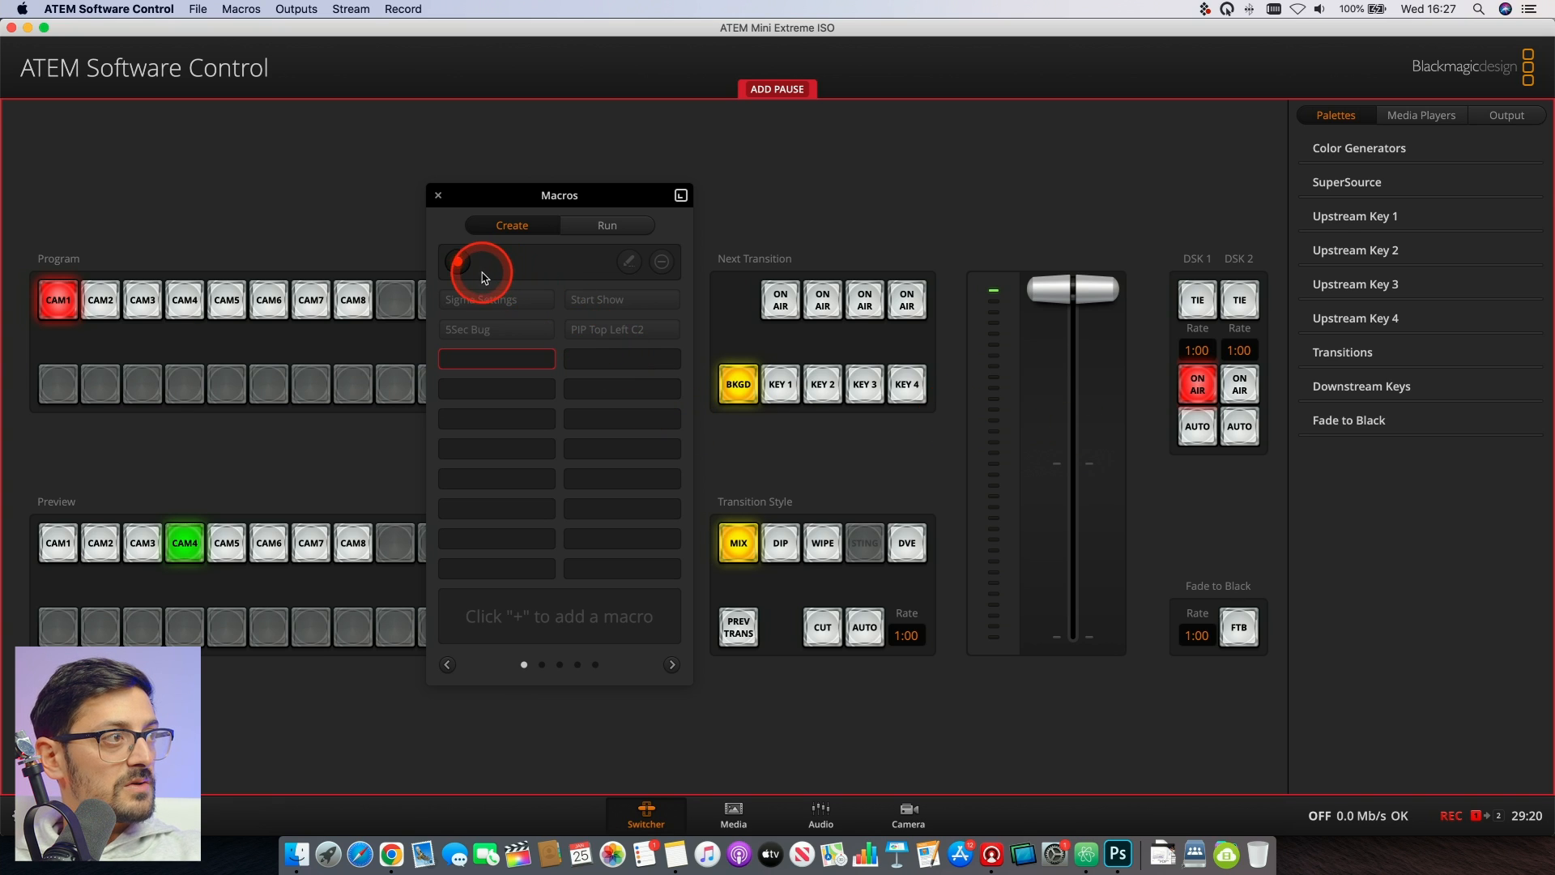
left_click(458, 263)
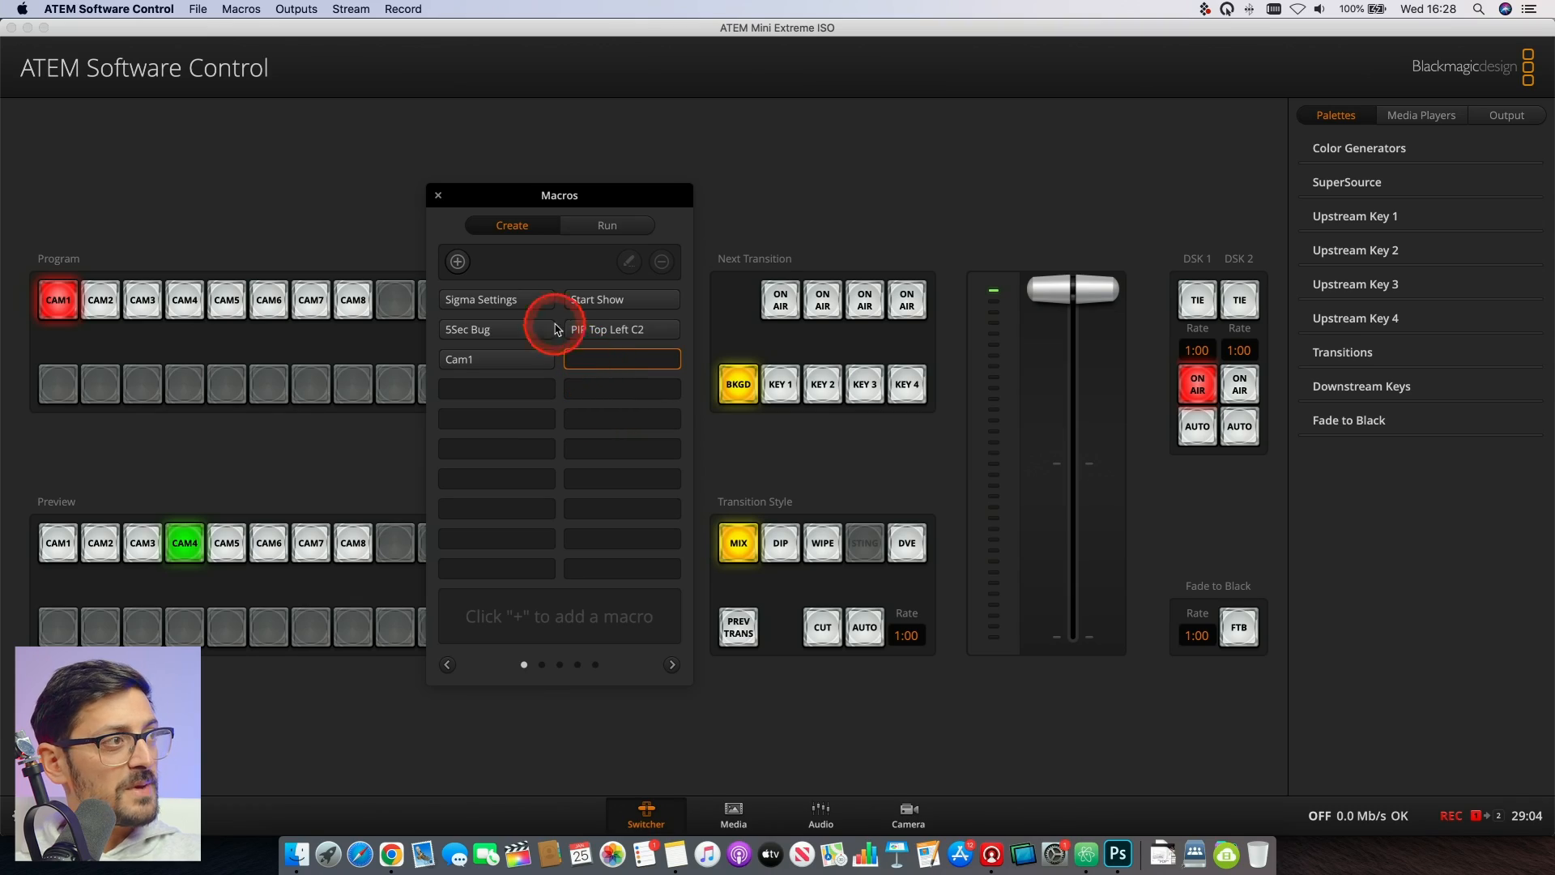
- Create a macro named Cam2 in the slot beside Cam1 and start recording it
left_click(458, 260)
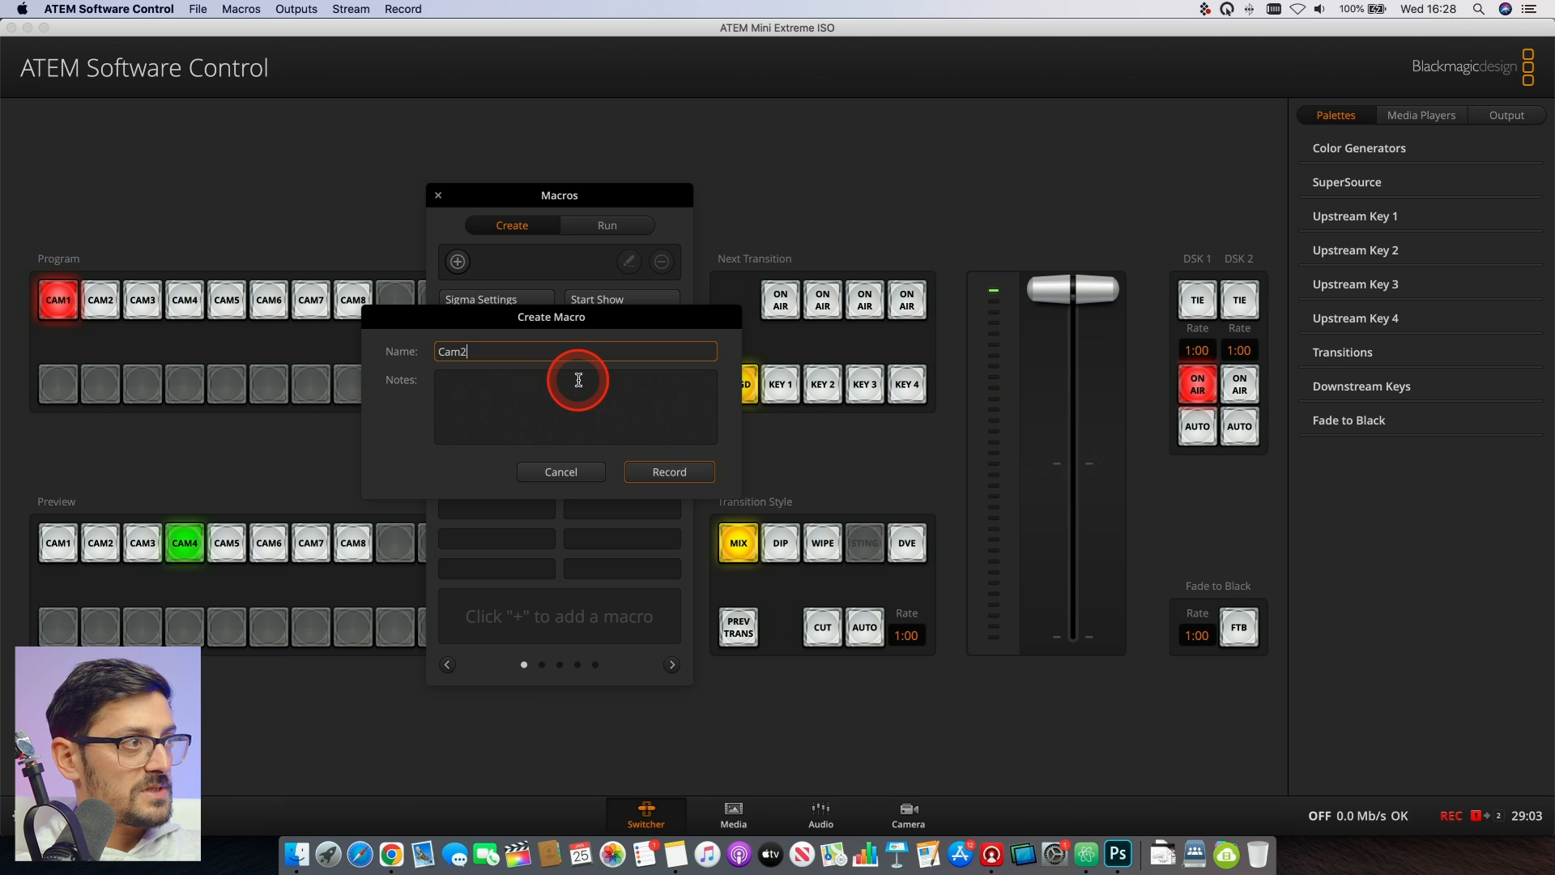
type("Cam2")
left_click(669, 472)
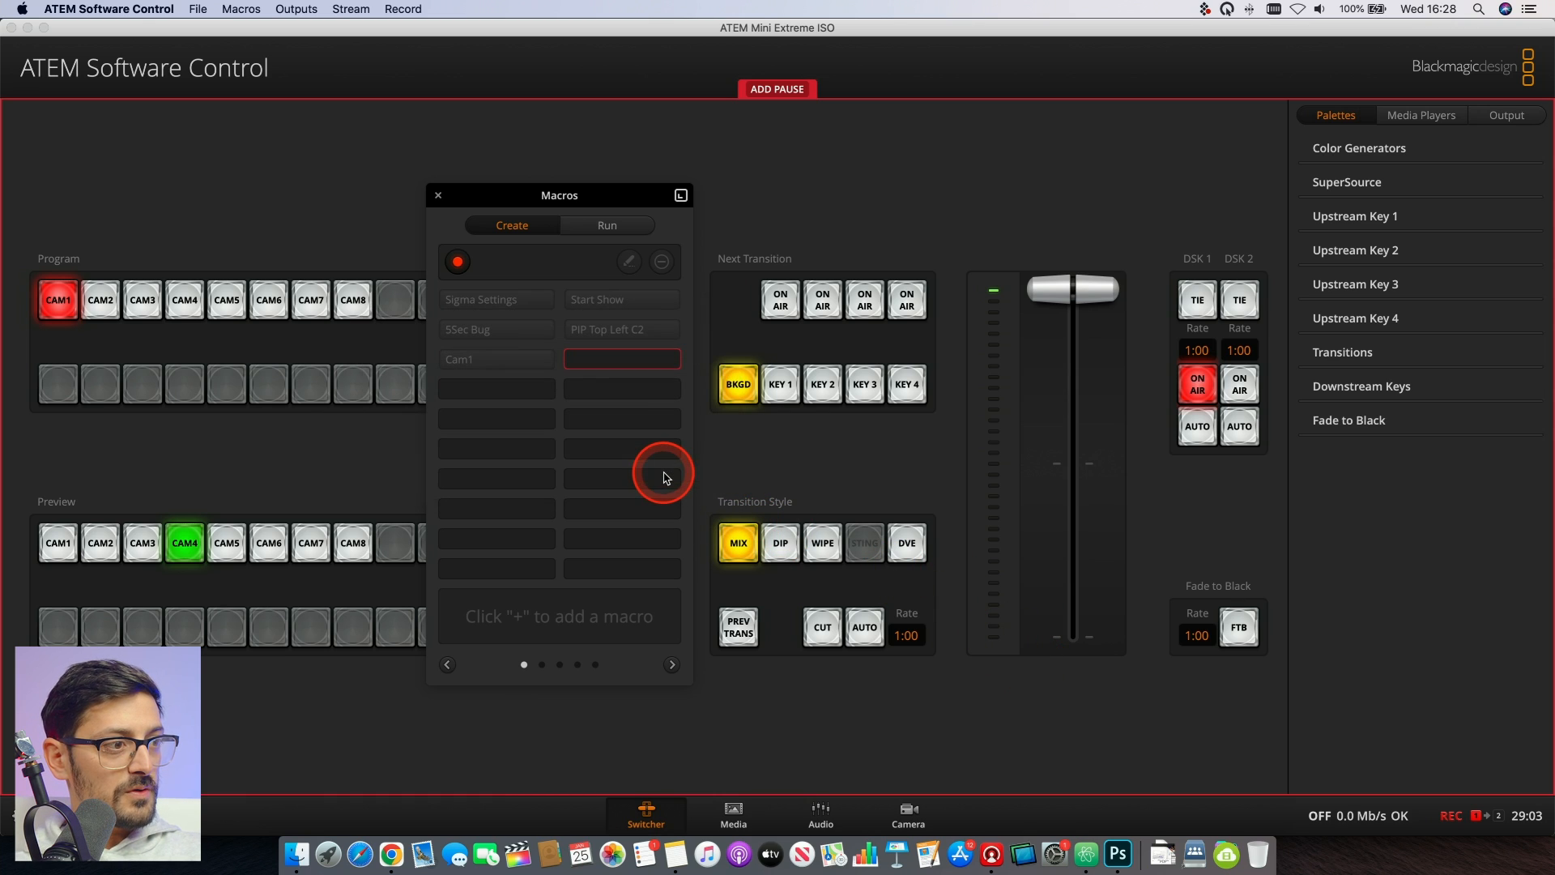
- Cut CAM2 to program and load the LT2 still into Media Player 1 while the macro records
left_click(101, 307)
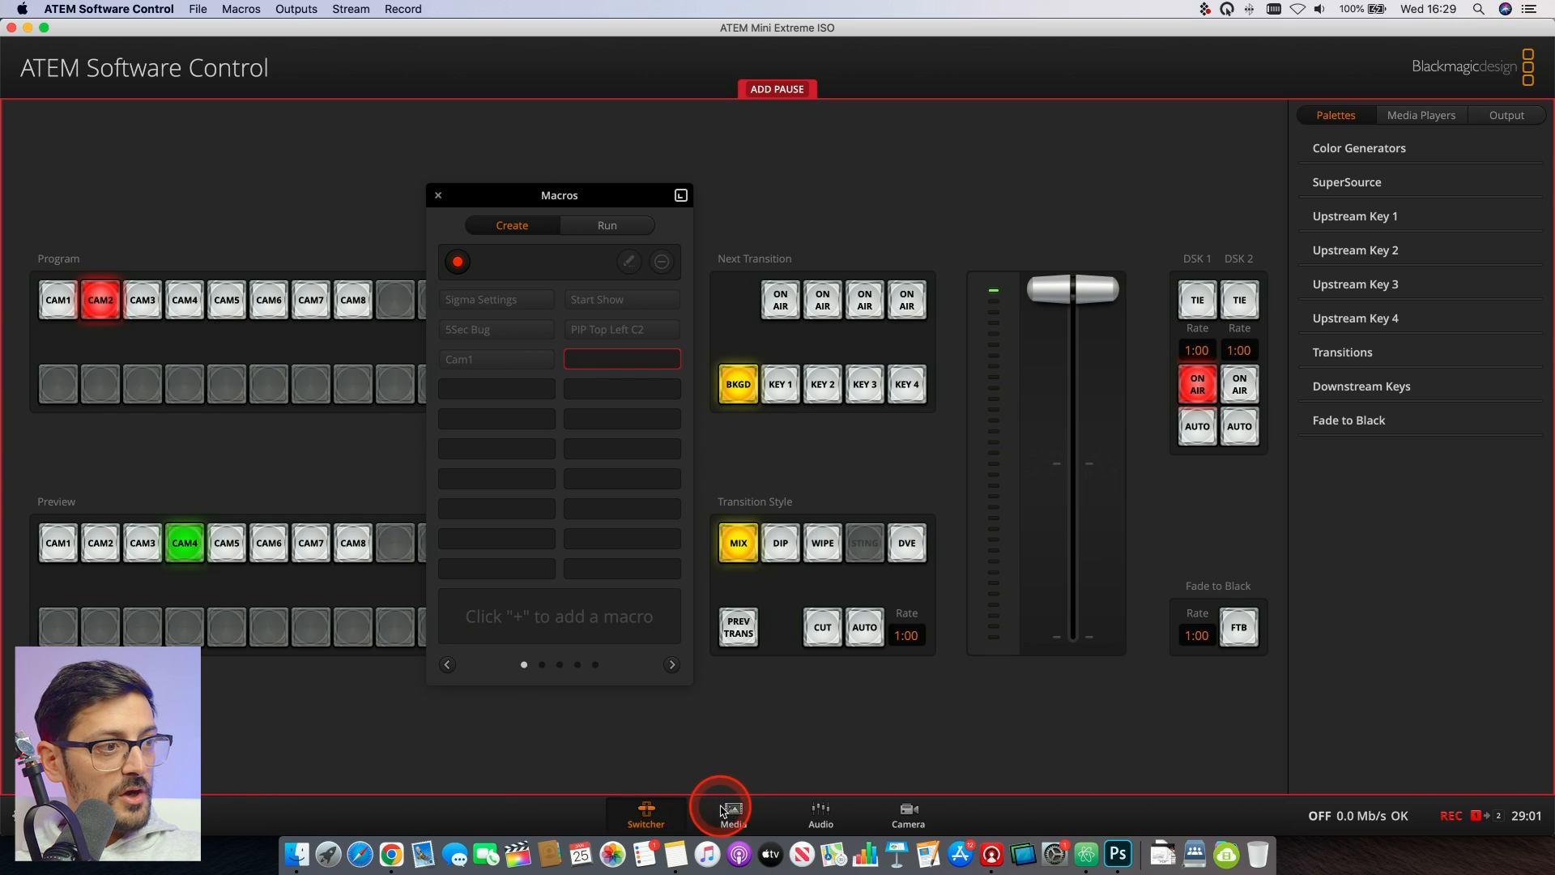
left_click(743, 814)
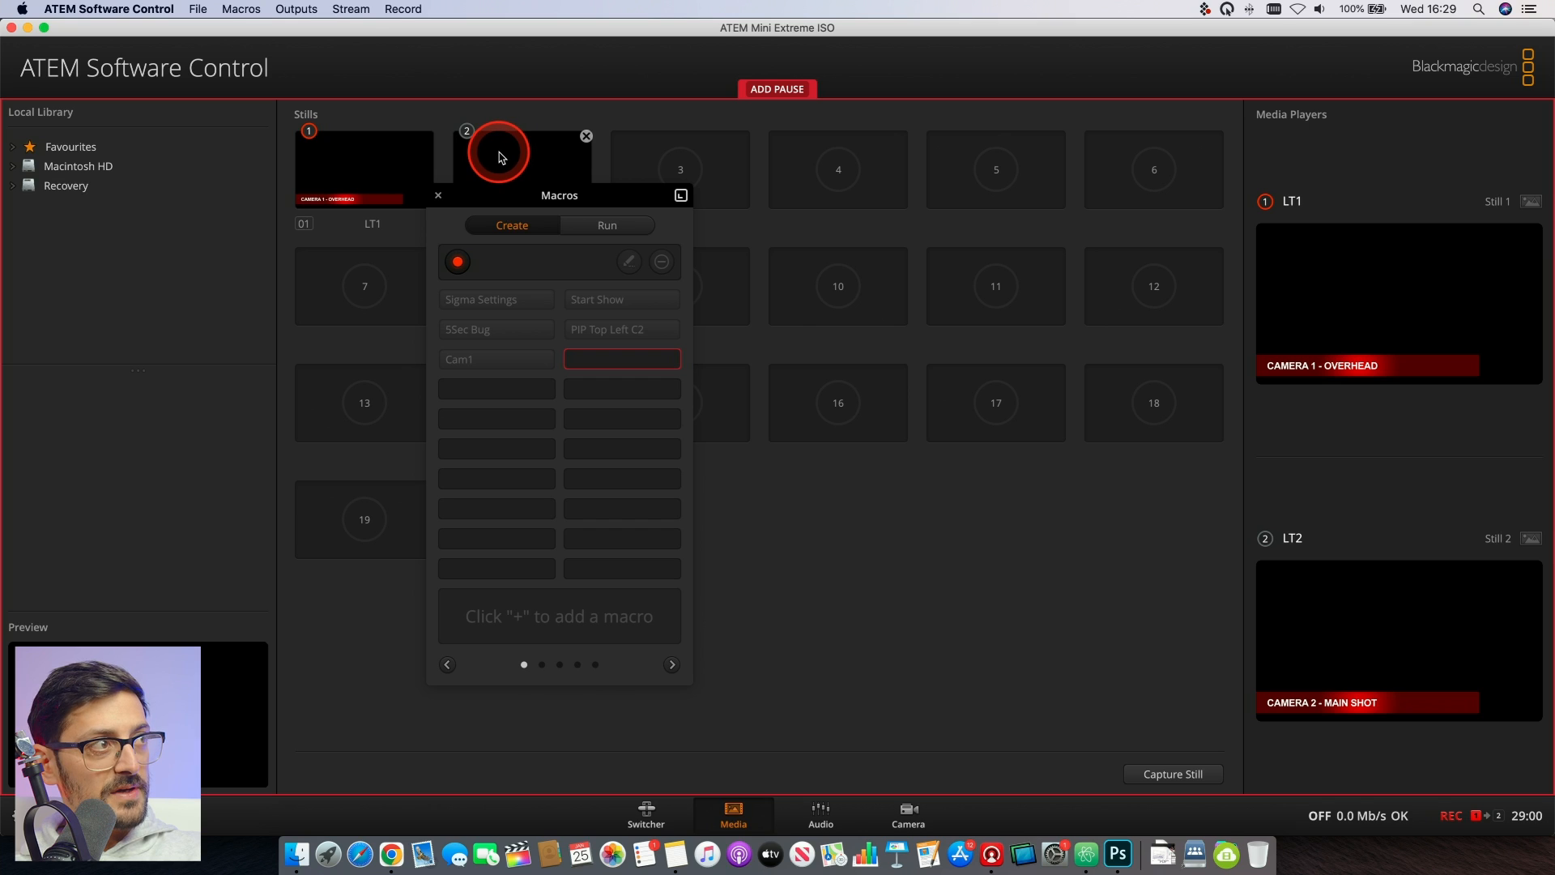
left_click_drag(516, 164, 1366, 303)
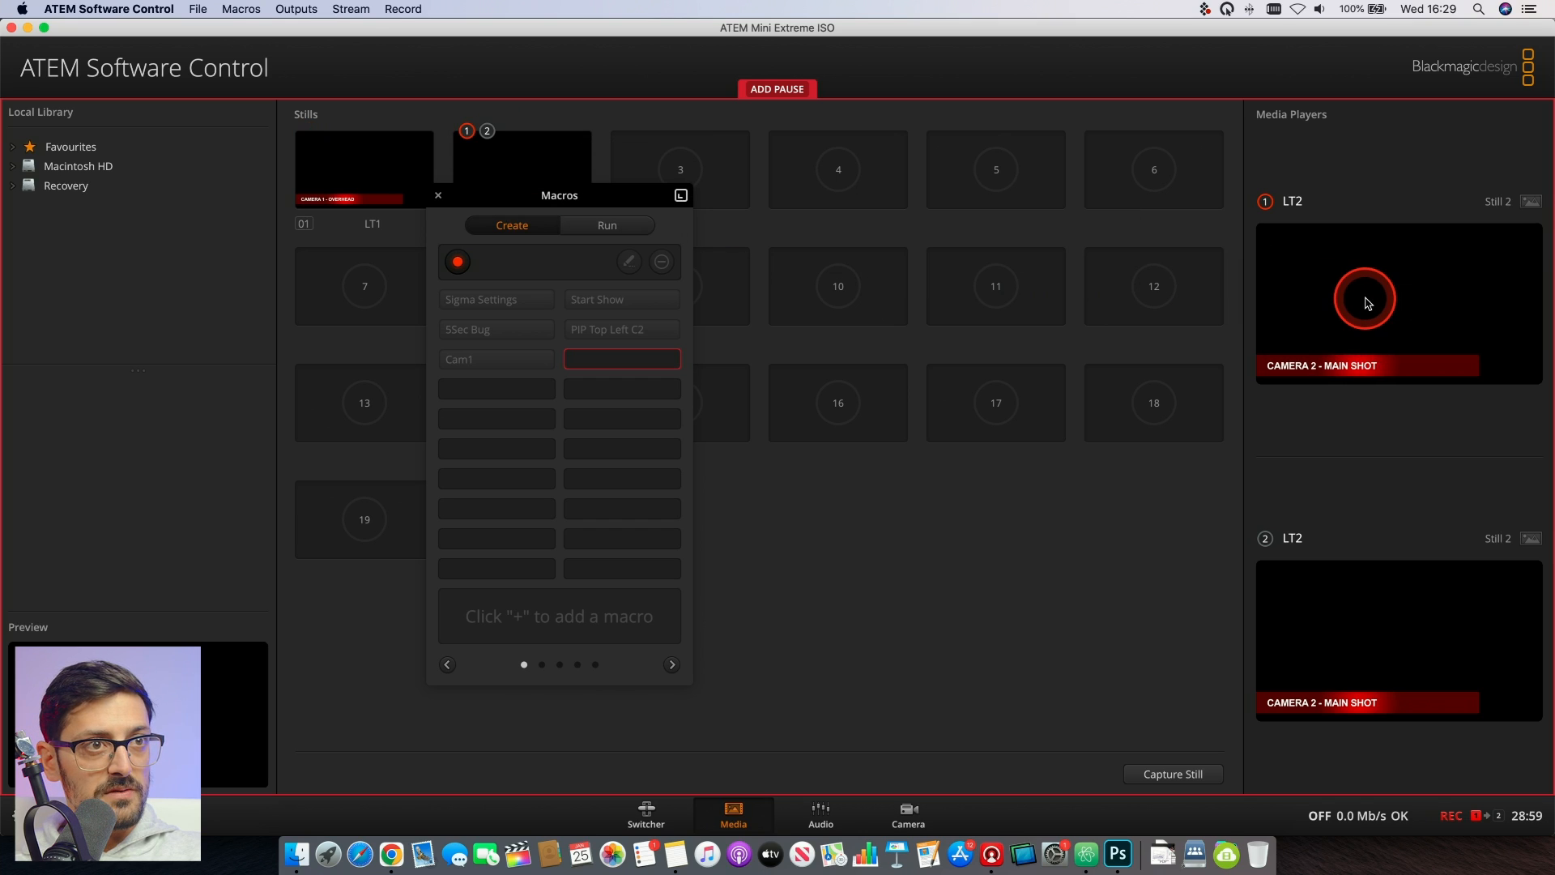
- Toggle downstream key 1 off air and back on air in the switcher, and stop recording the Cam2 macro
left_click(646, 816)
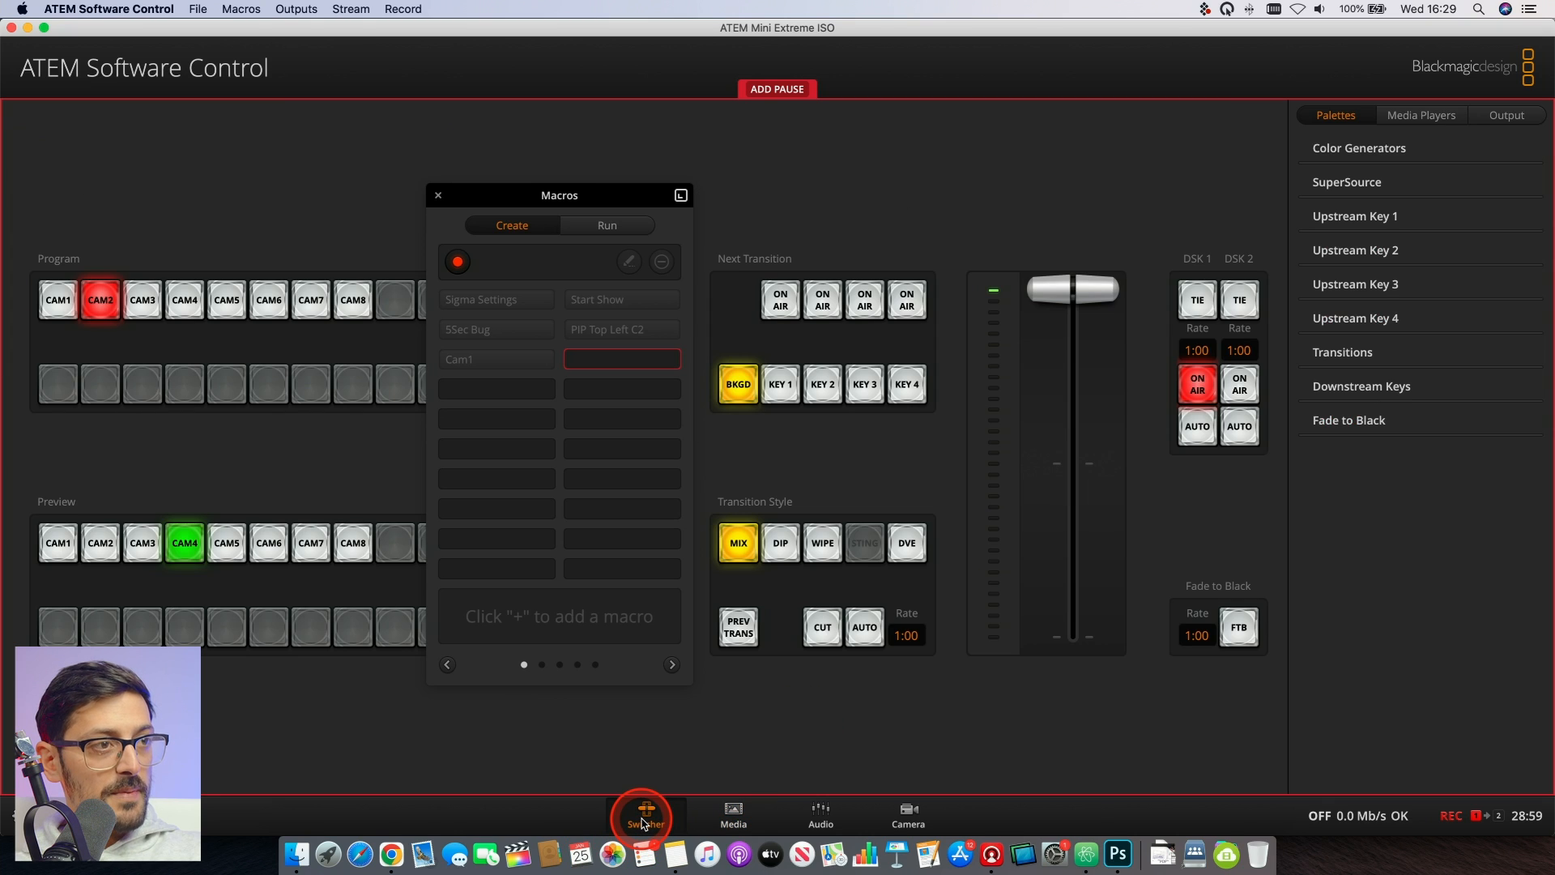
left_click(1200, 385)
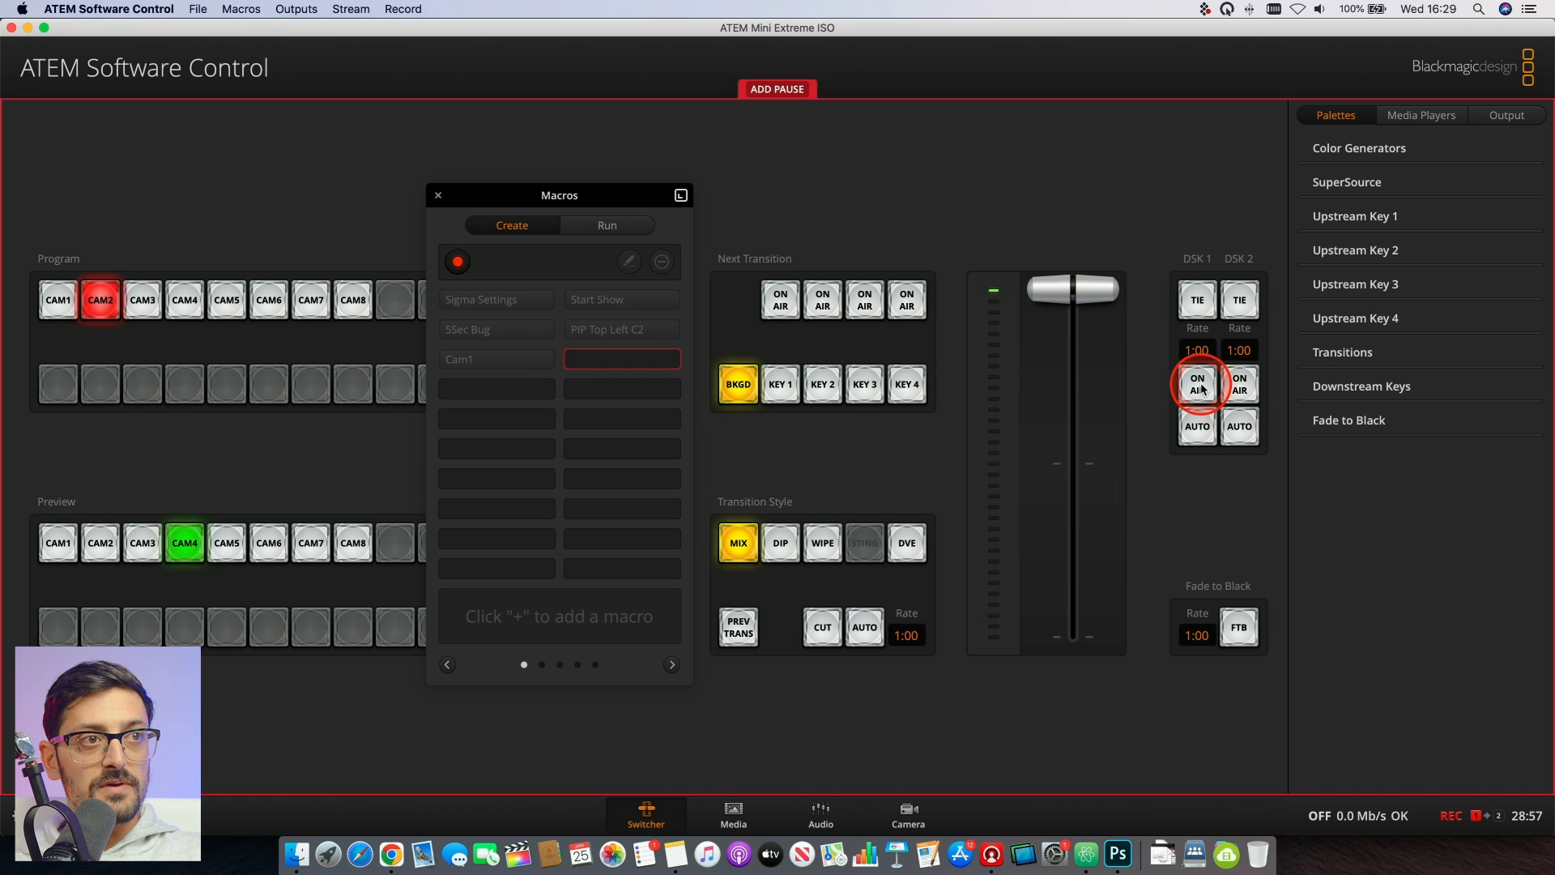
left_click(1200, 386)
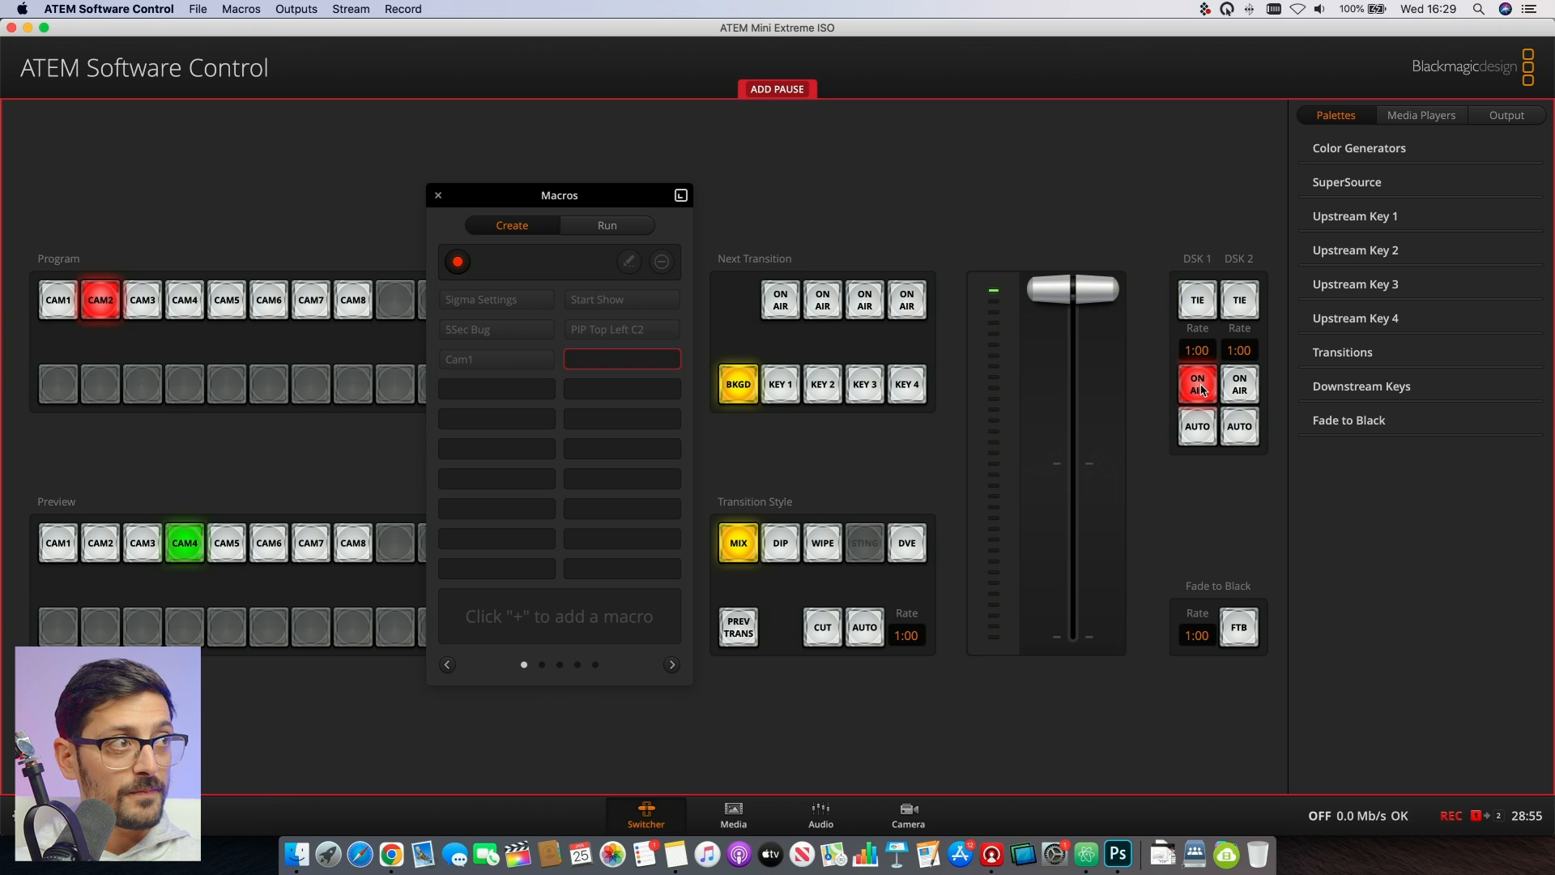
left_click(459, 263)
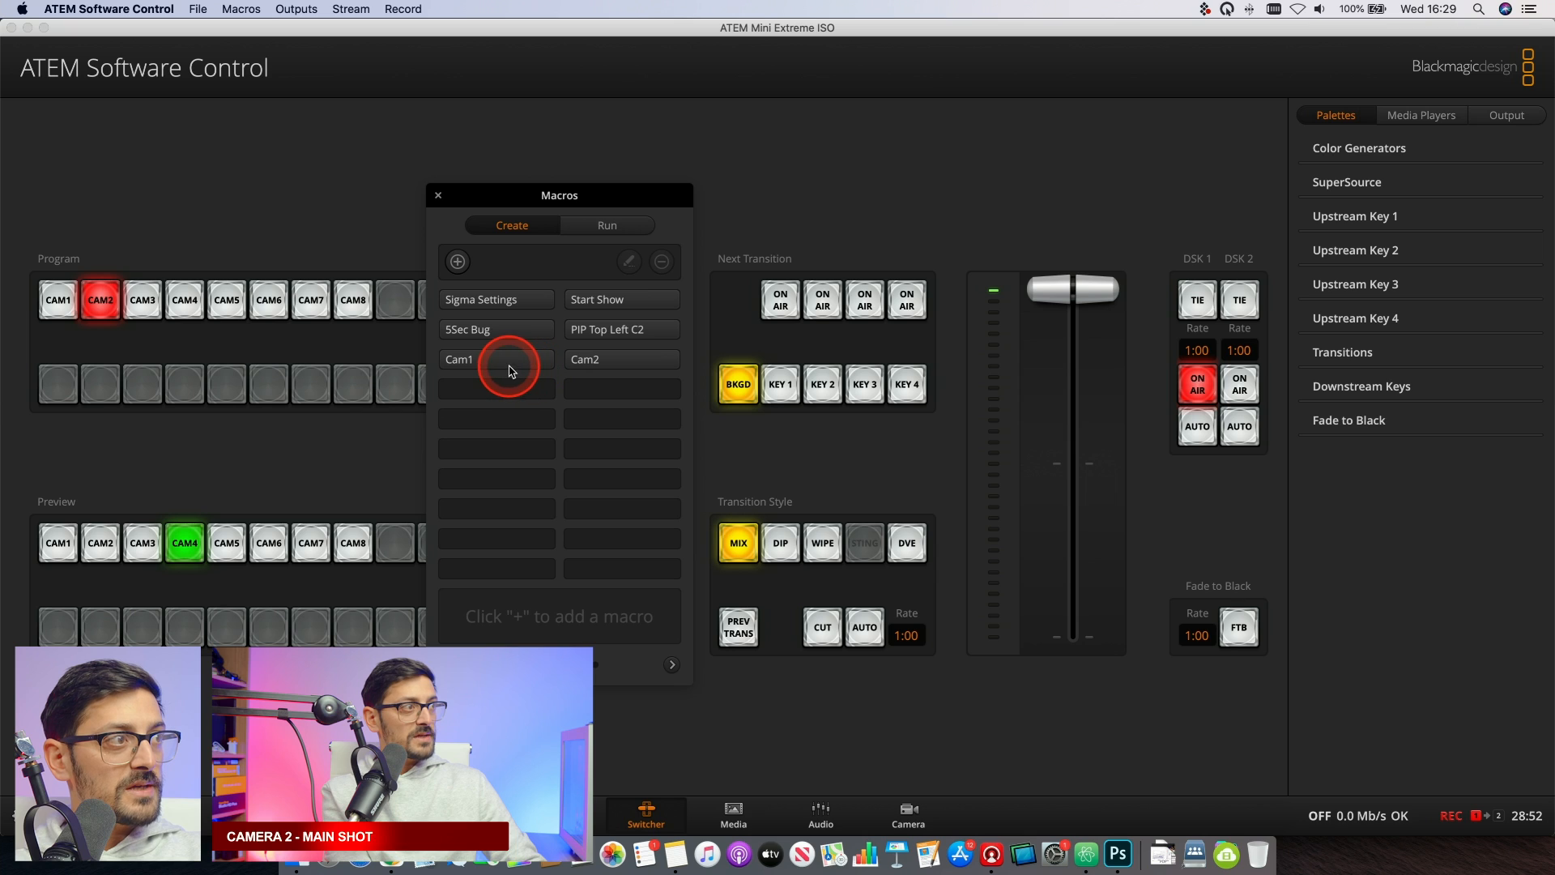
- Test the new macros by running Cam1 and Cam2 alternately several times
left_click(600, 222)
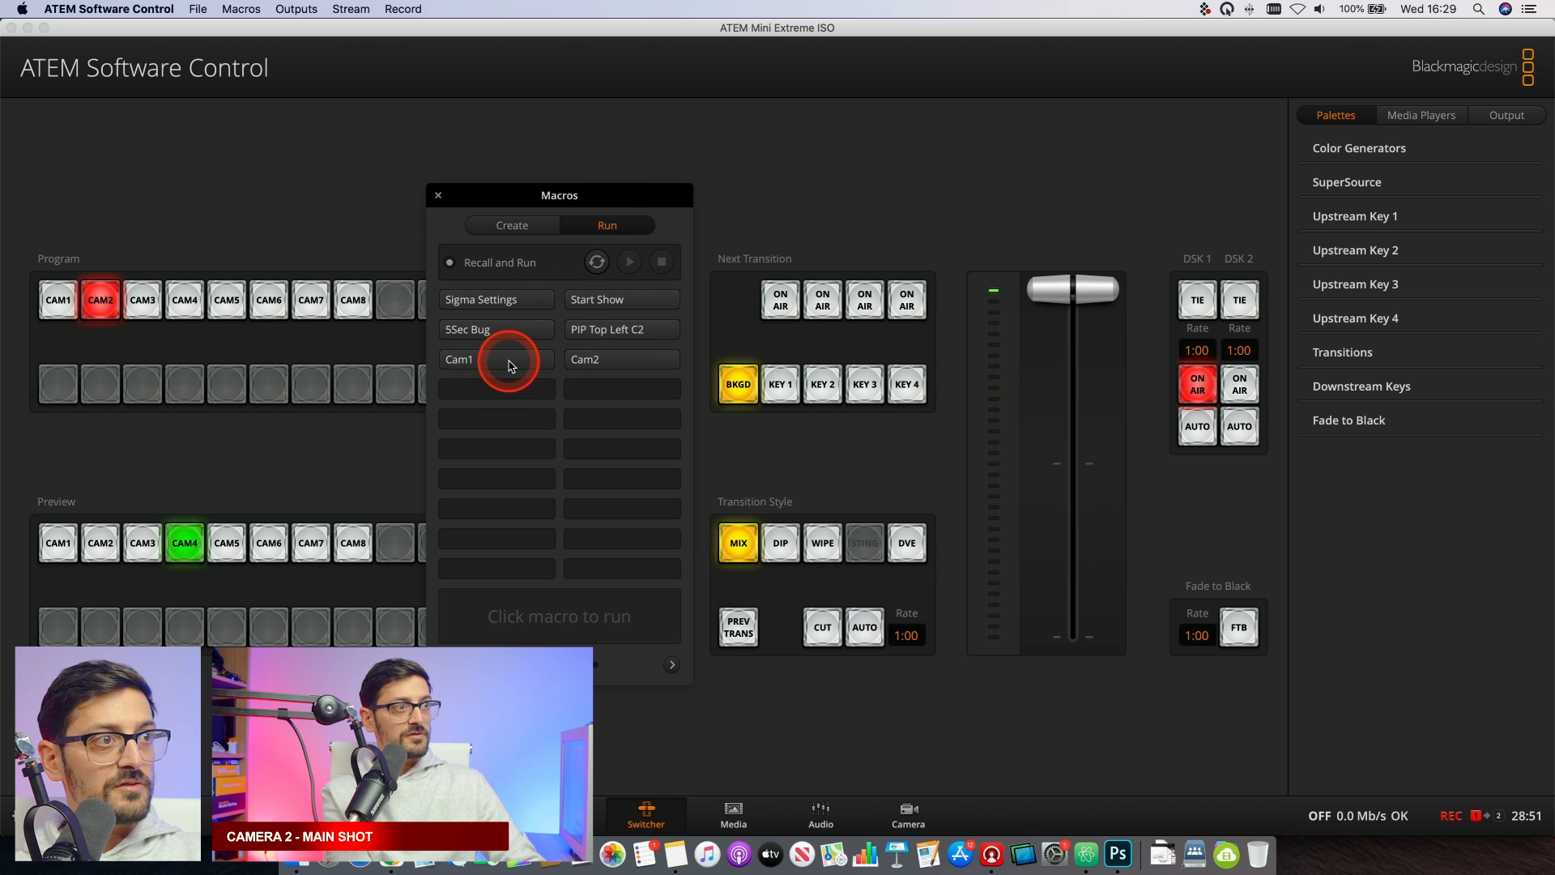
left_click(511, 366)
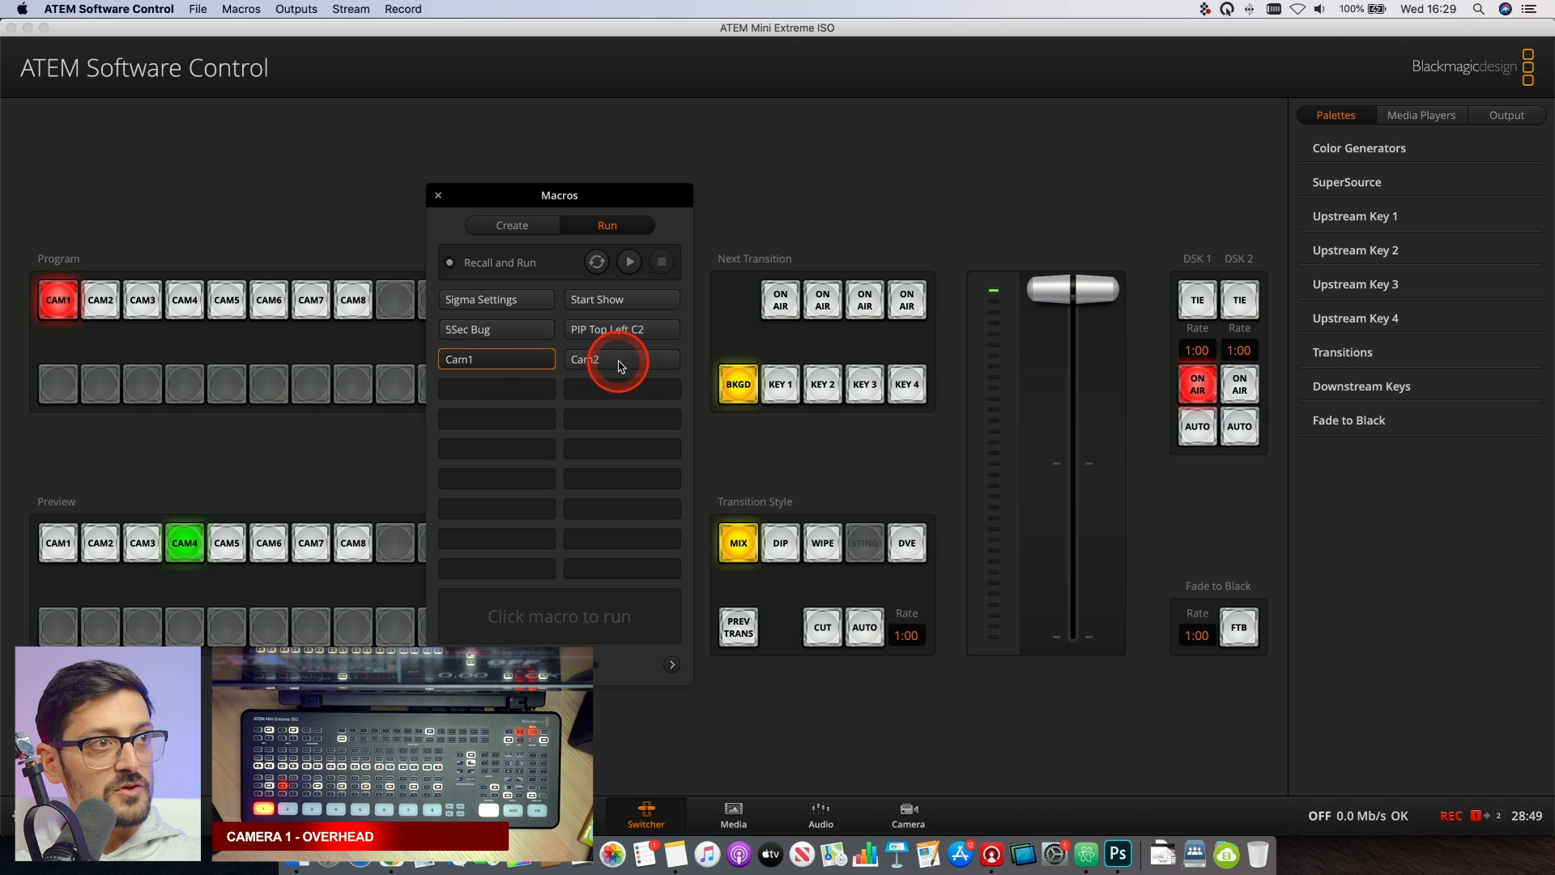
left_click(621, 367)
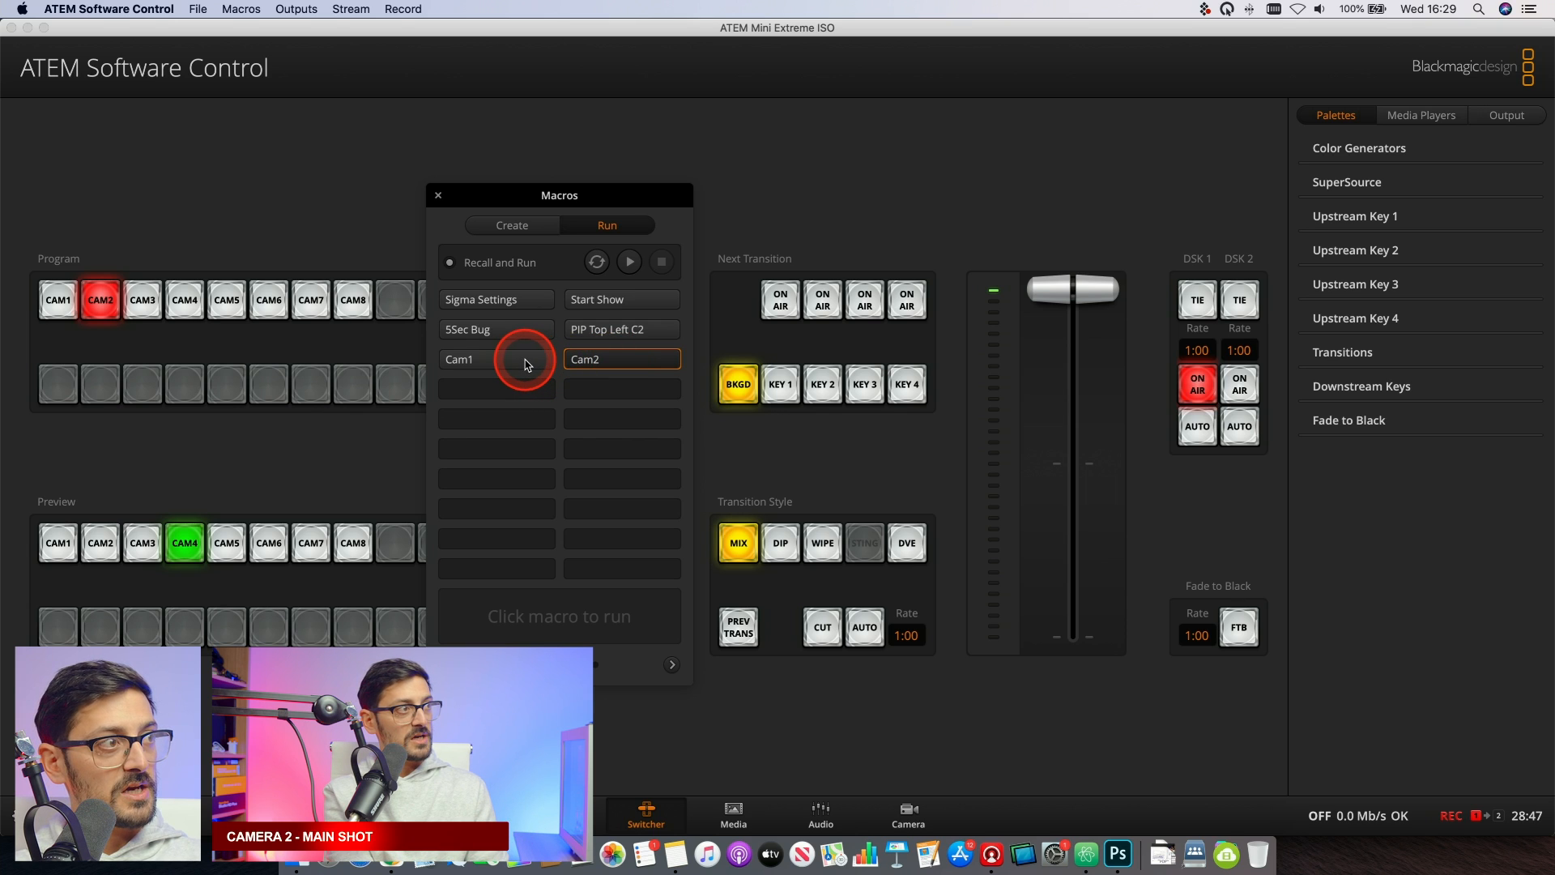
left_click(525, 362)
left_click(596, 362)
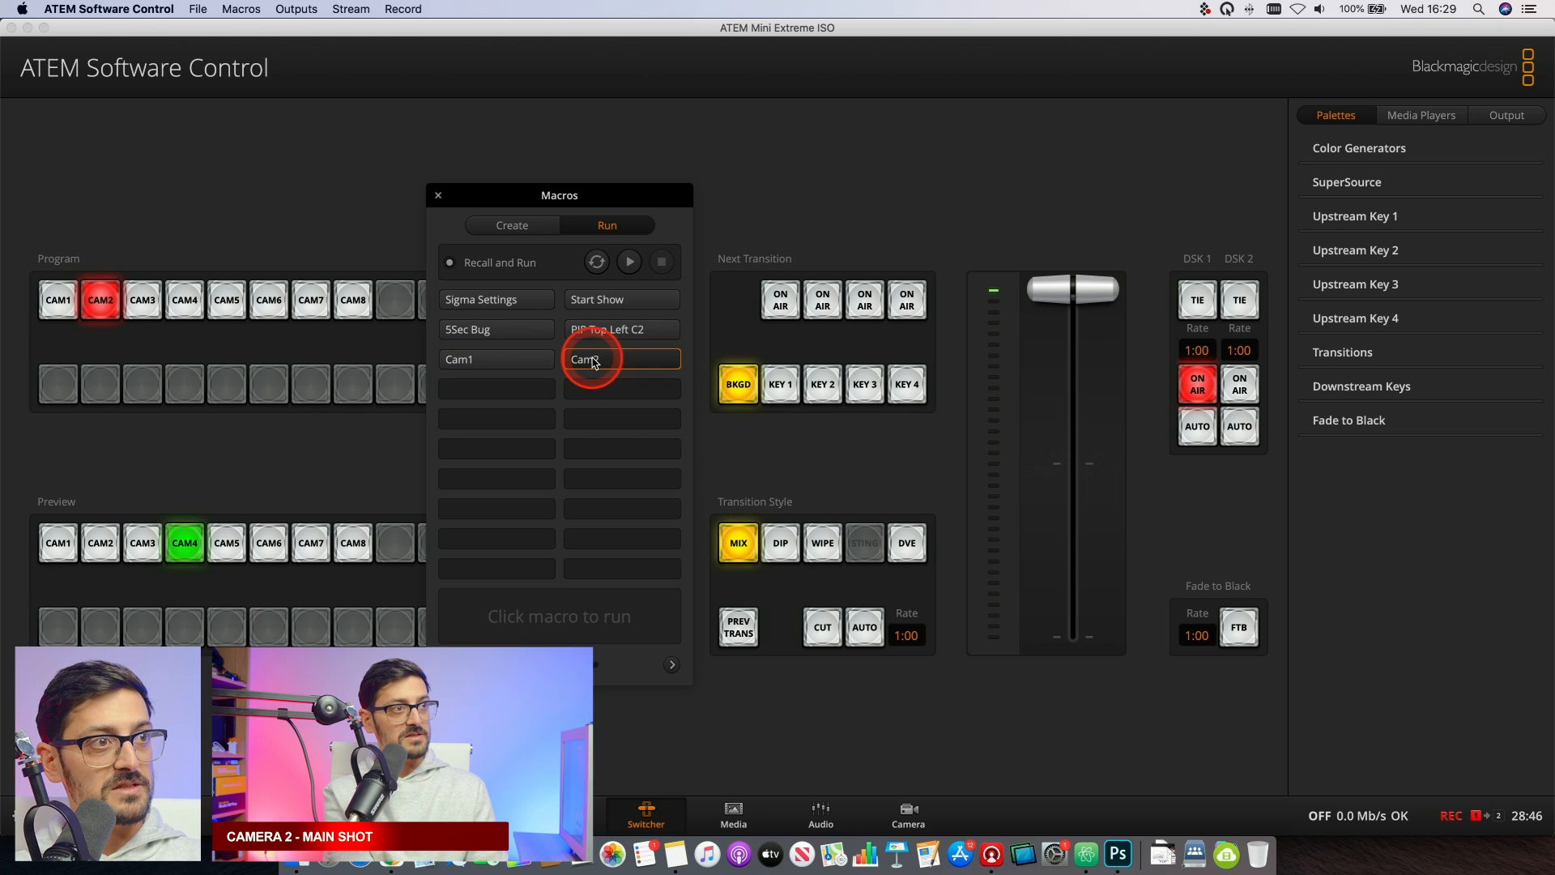
left_click(537, 358)
left_click(612, 362)
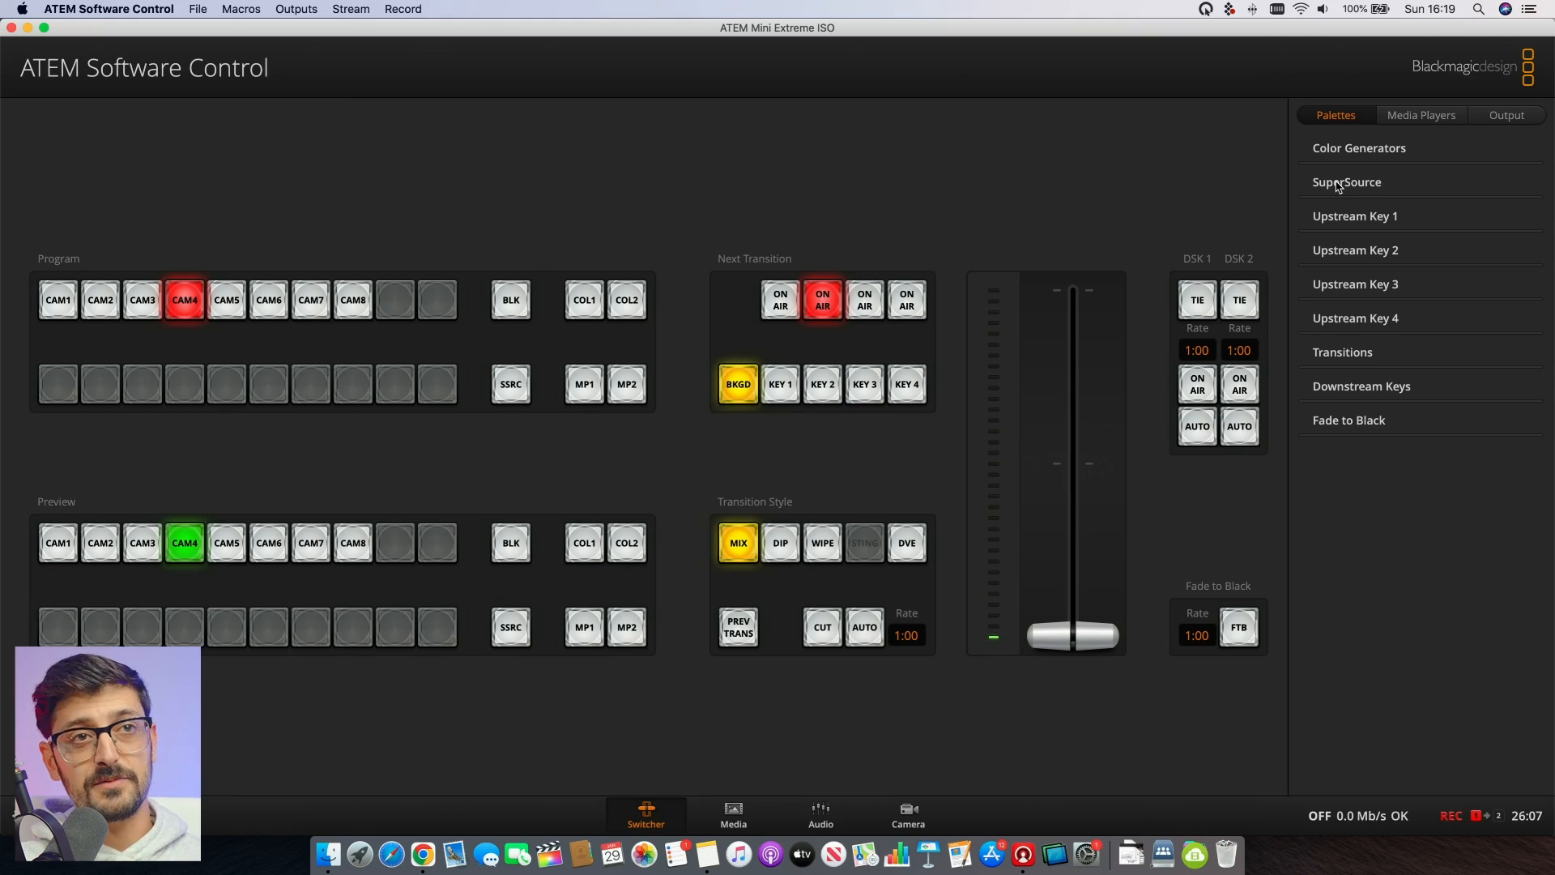
- Open the SuperSource settings with the layout presets and box controls
left_click(1338, 183)
left_click(1352, 328)
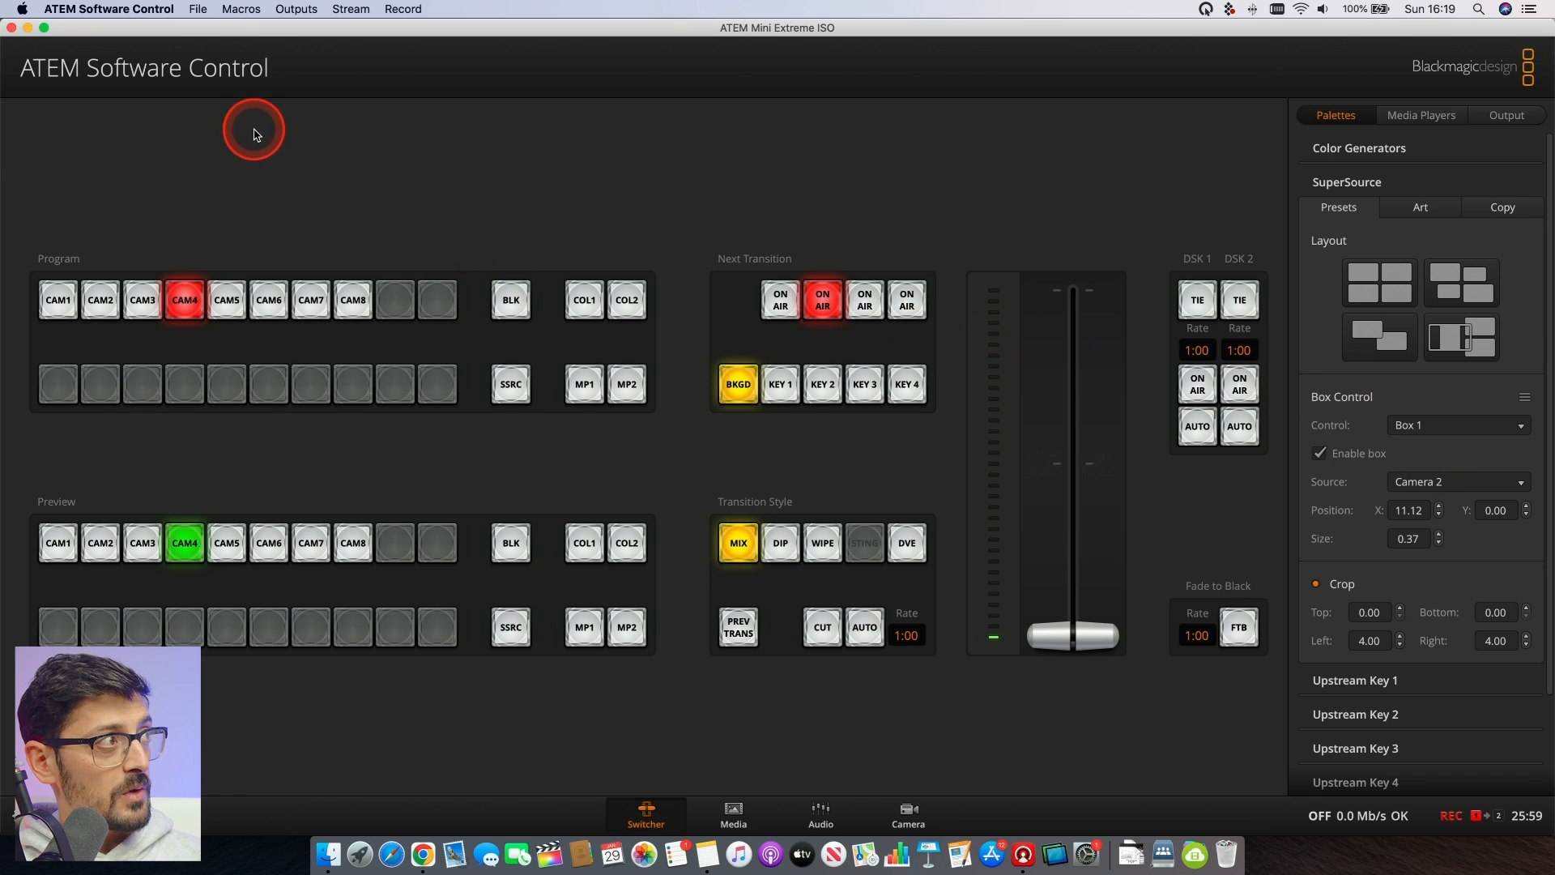
- Save the switcher state as Super2Shot in the Documents folder, including only the SuperSource settings
left_click(198, 9)
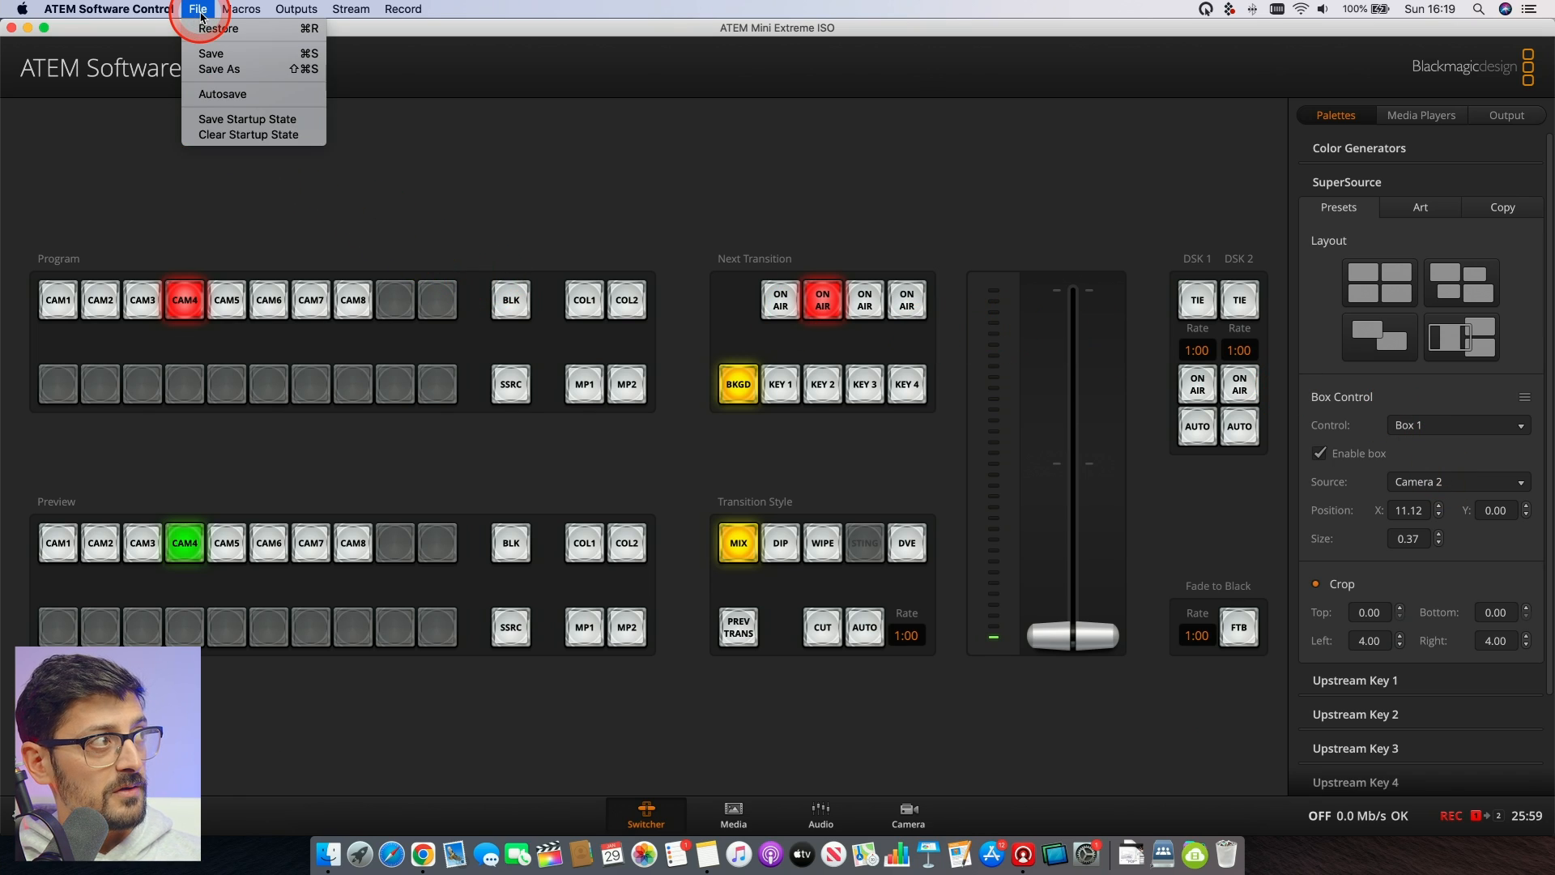
left_click(213, 69)
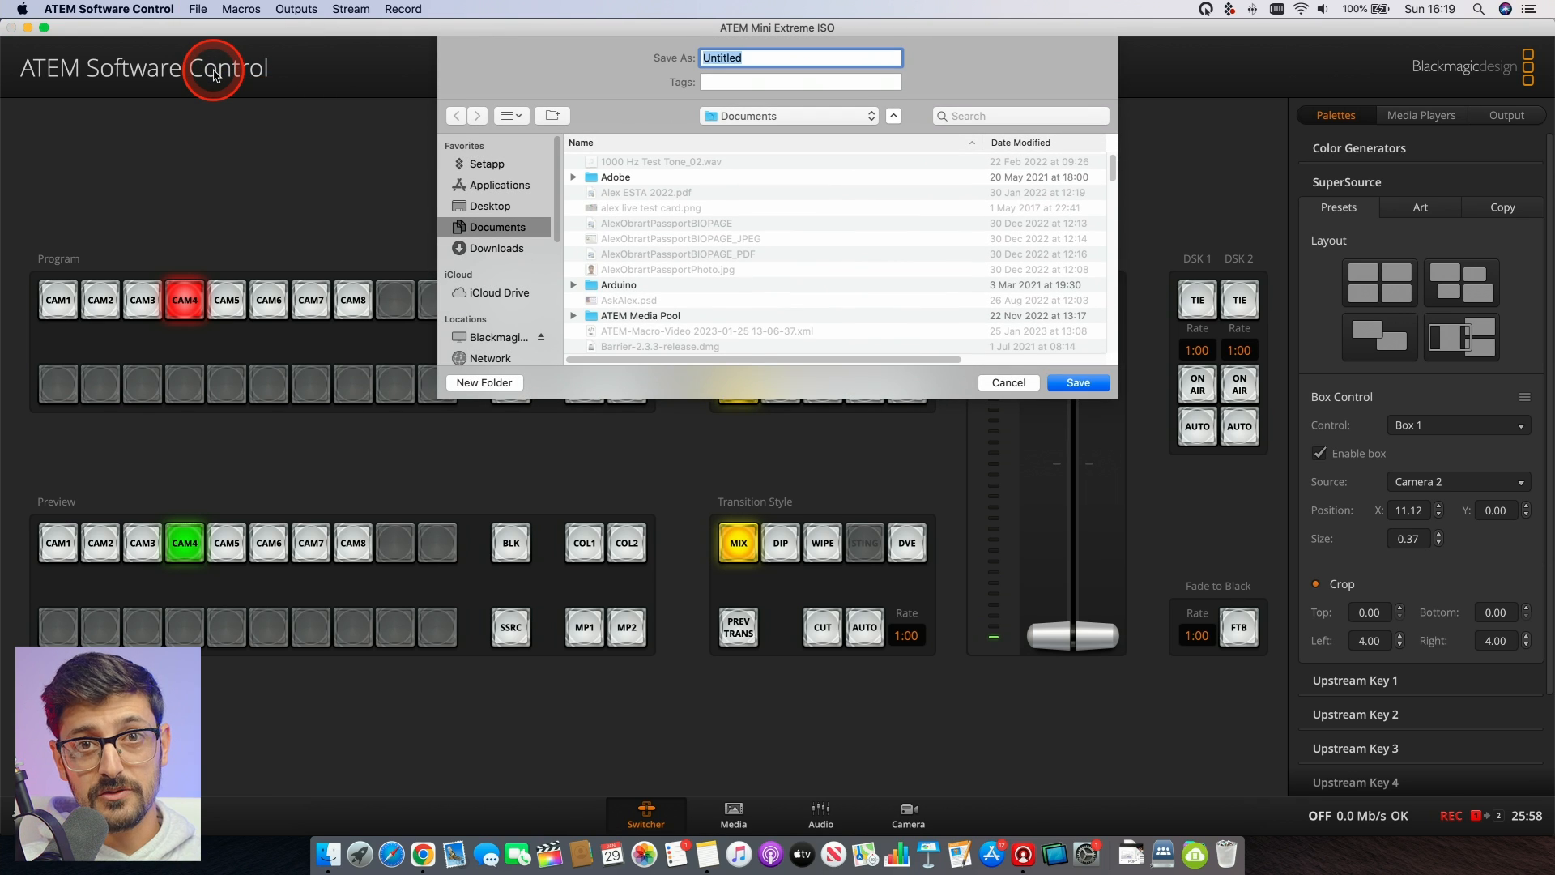
left_click(299, 77)
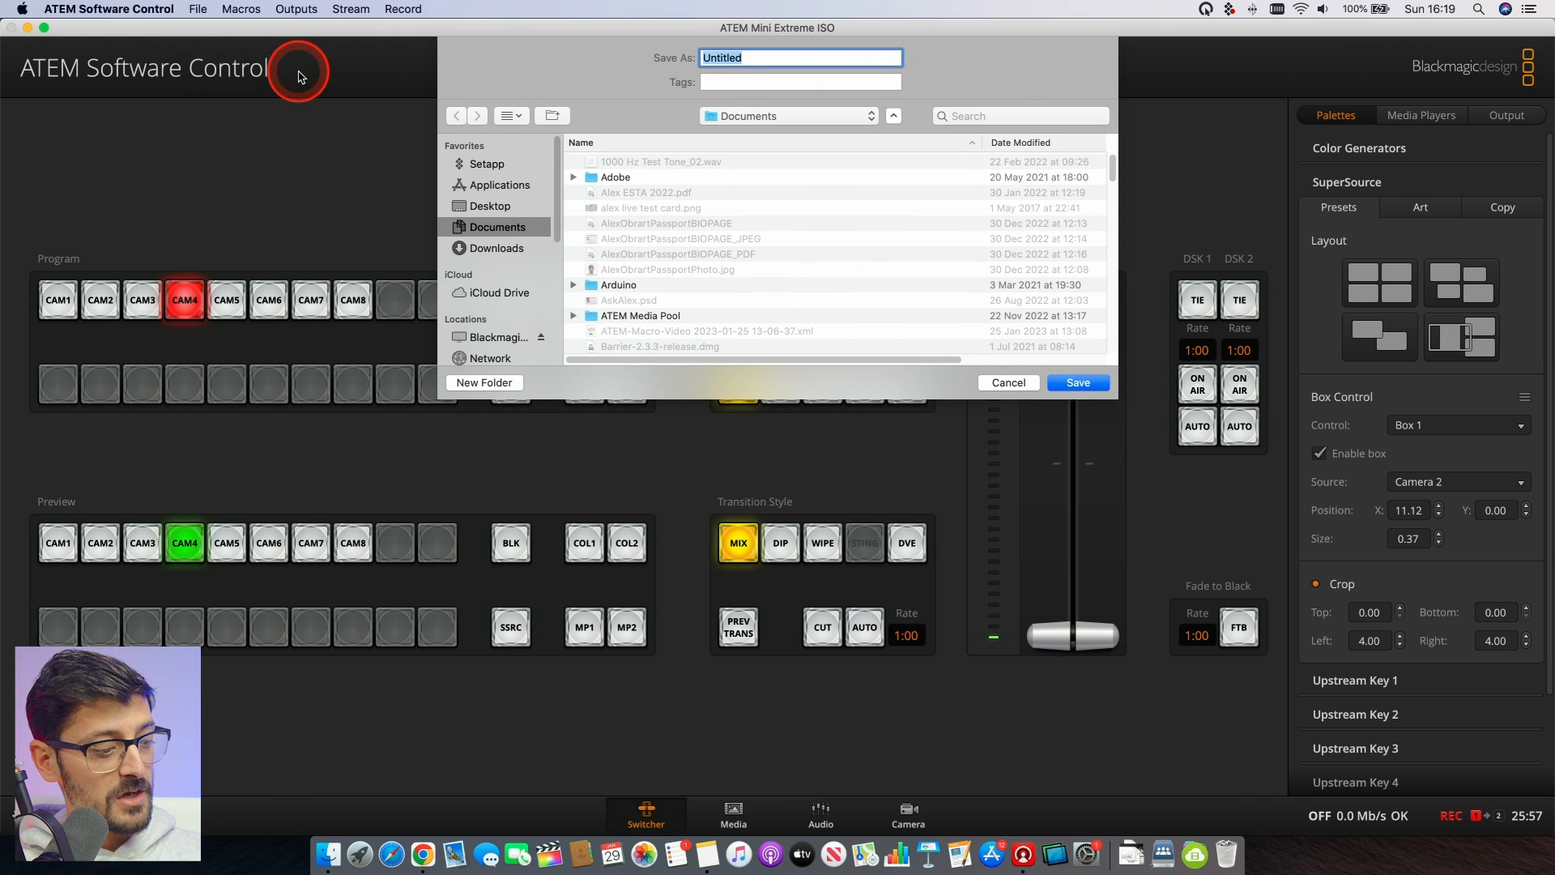
type("Supe")
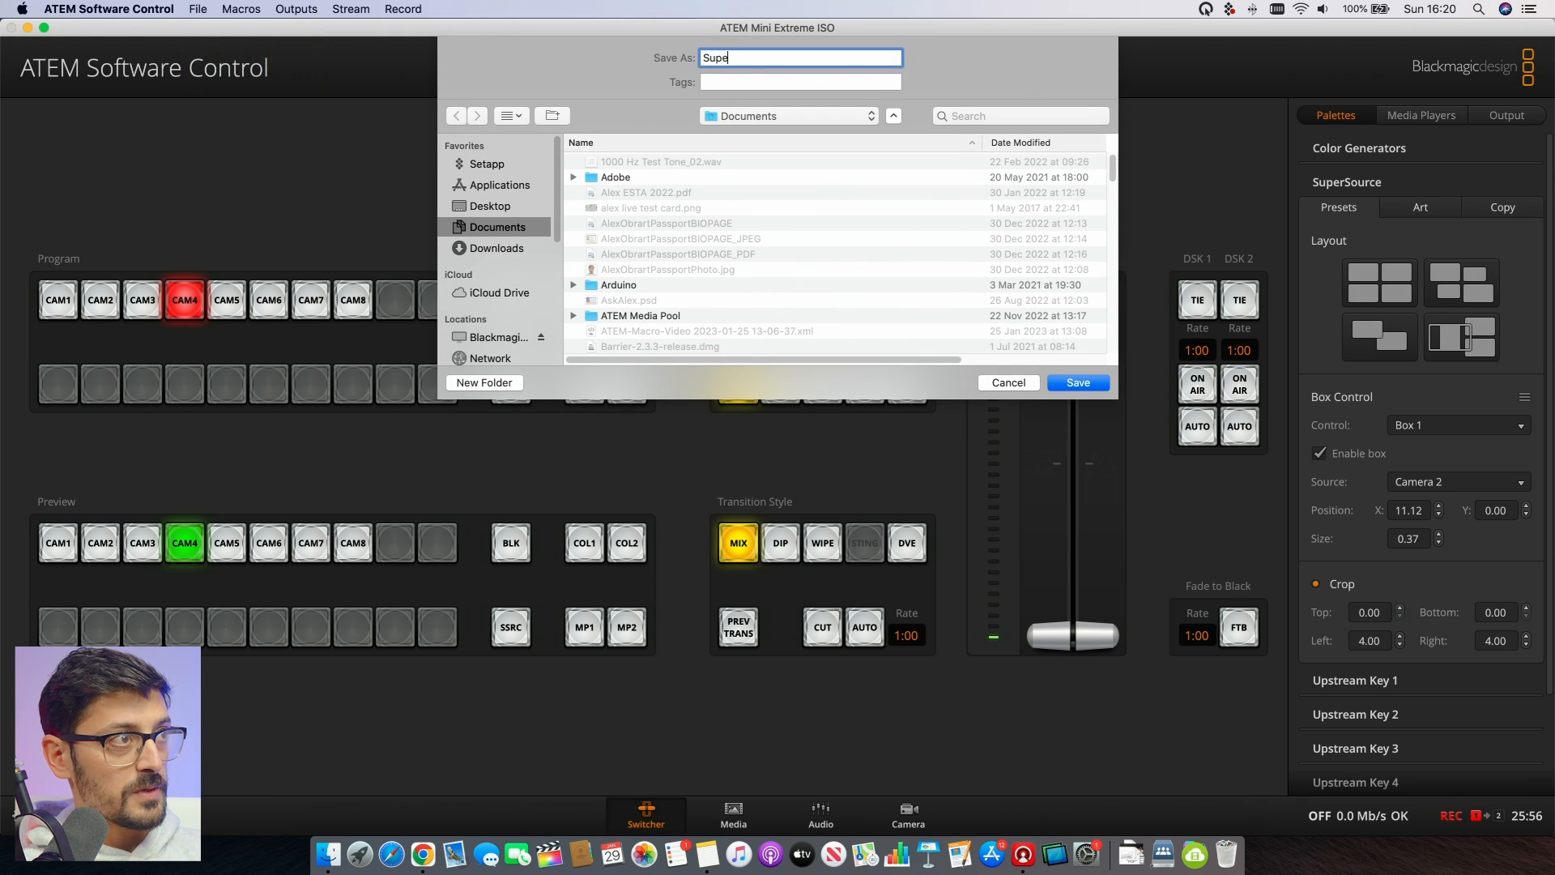
type("r2Shot")
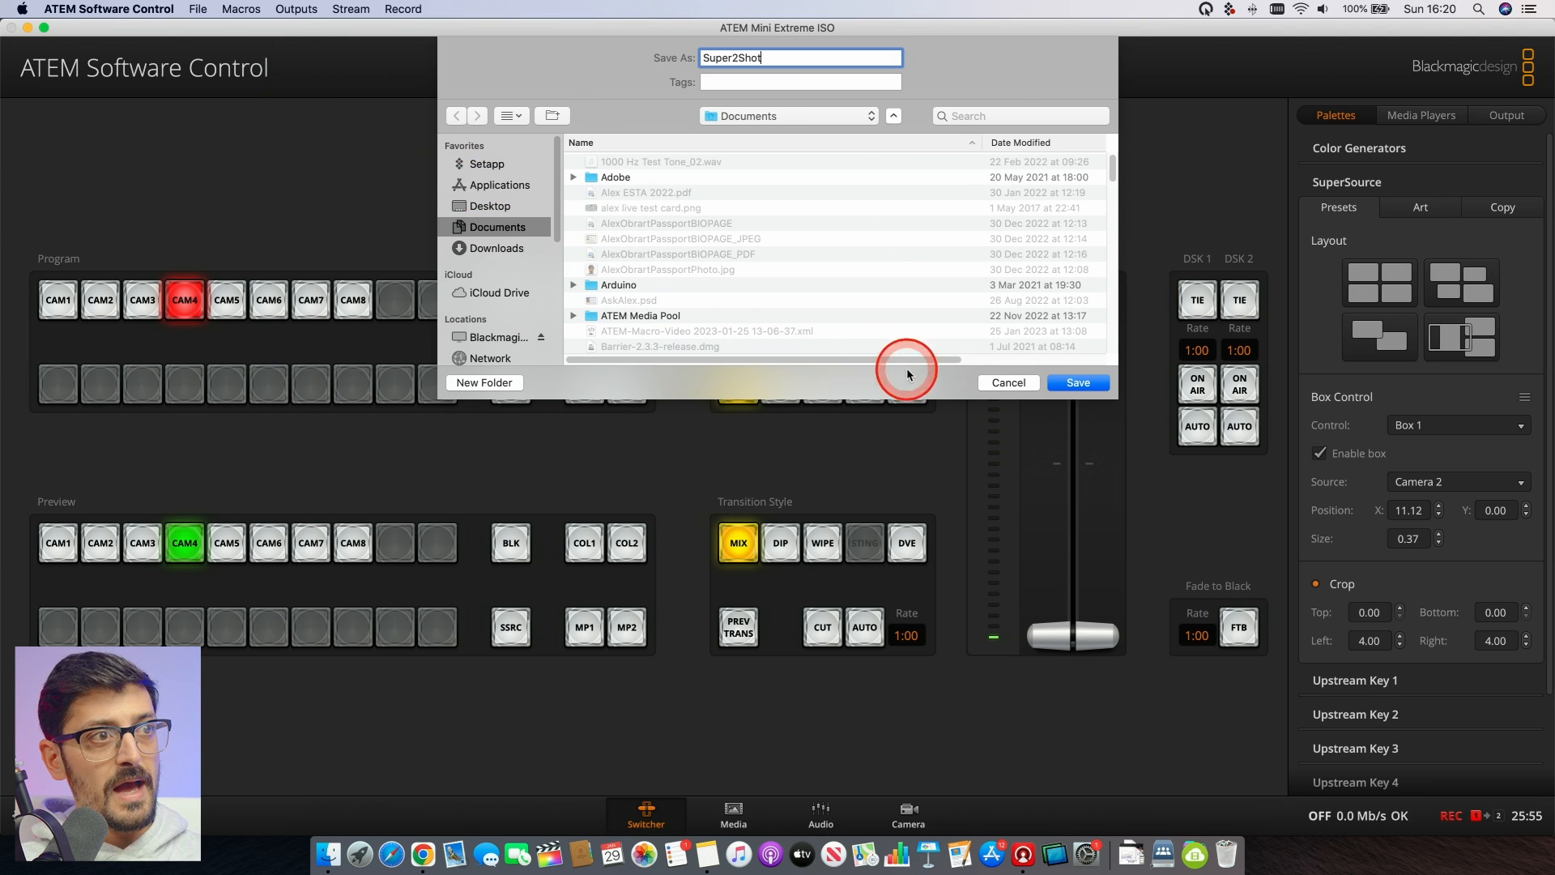
left_click(1085, 383)
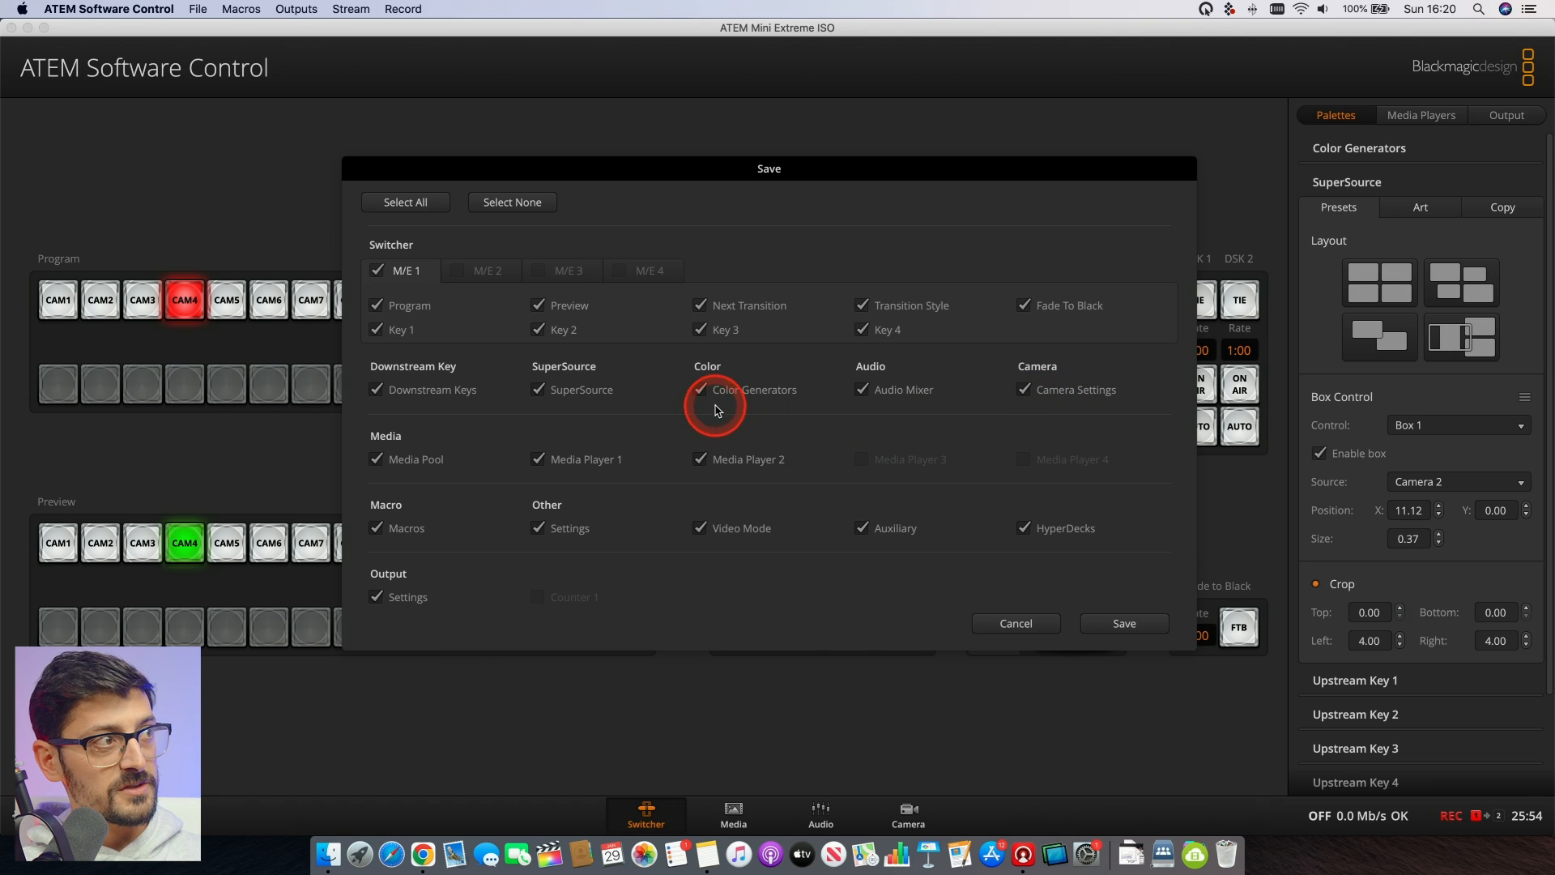
left_click(512, 202)
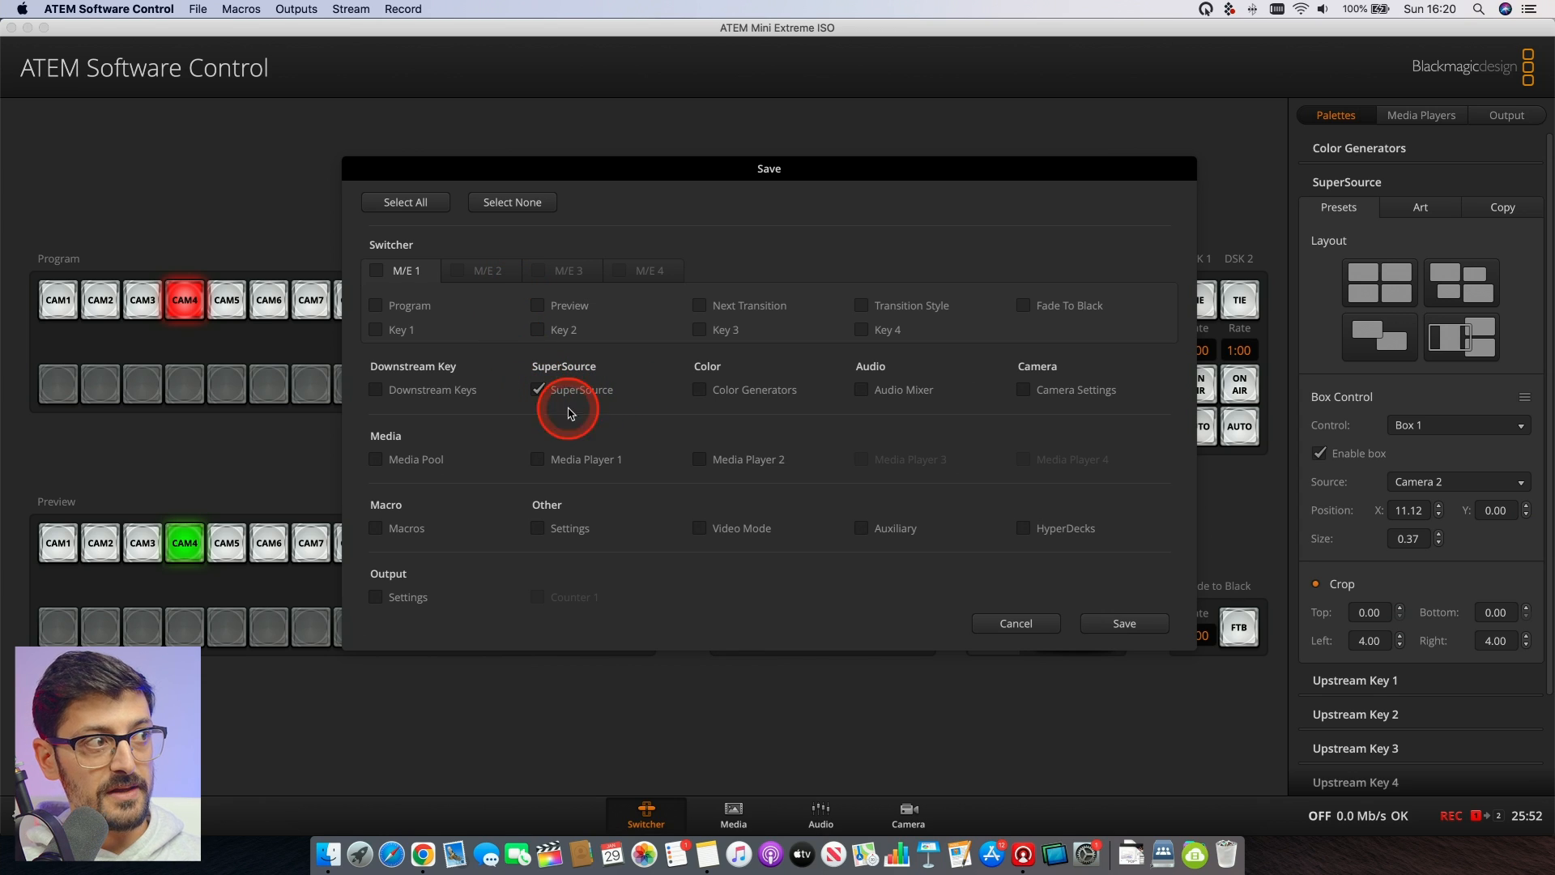
left_click(1127, 622)
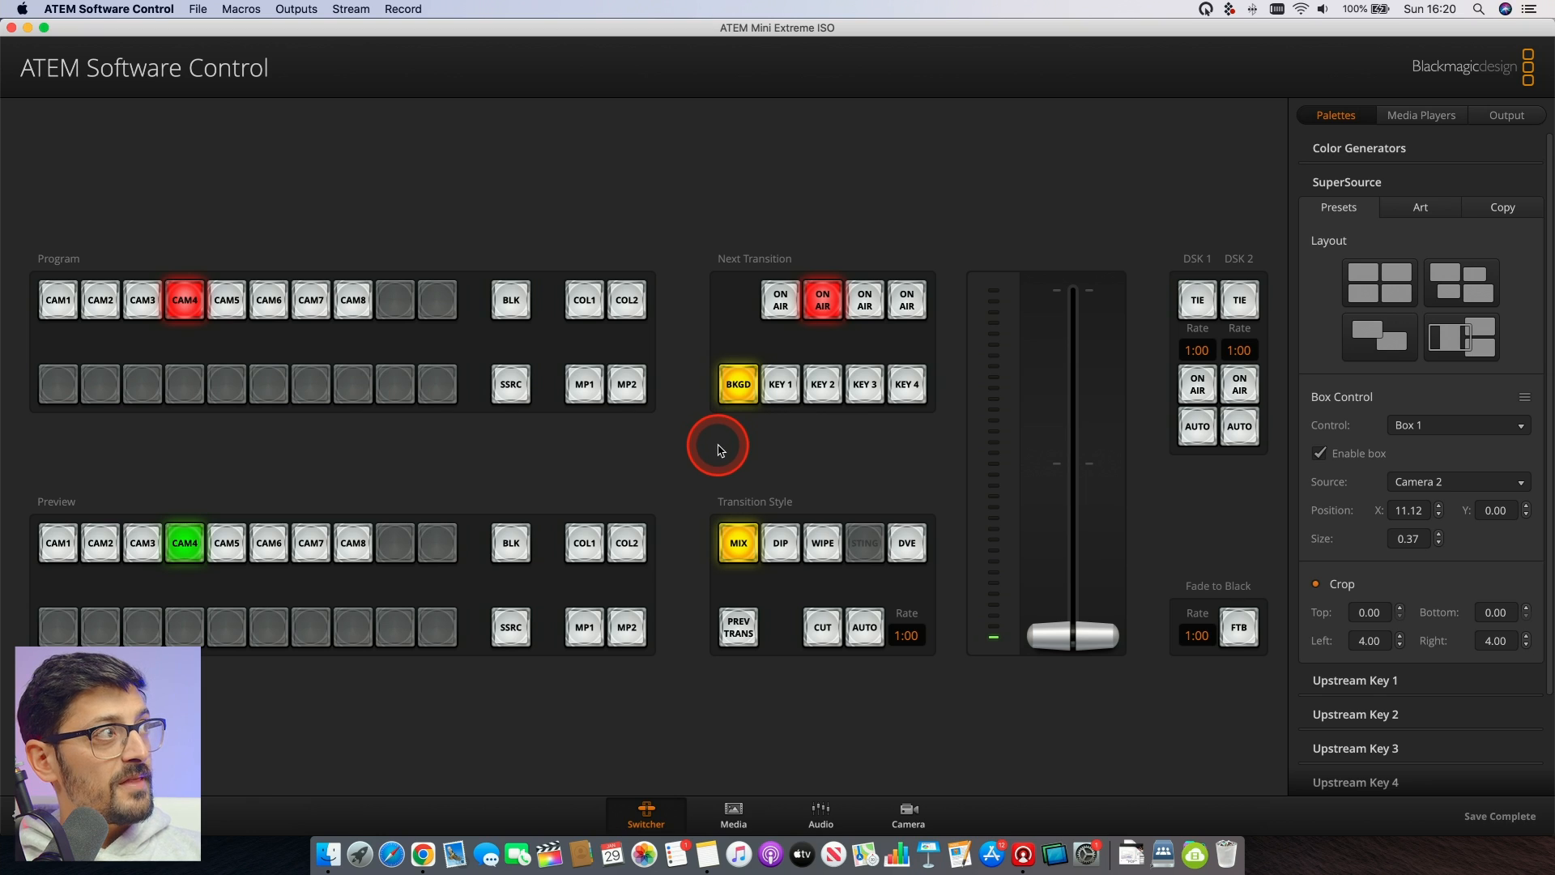
- Create a macro named Super2Box in the empty slot above Cam2 and start recording it
left_click(241, 16)
left_click(243, 28)
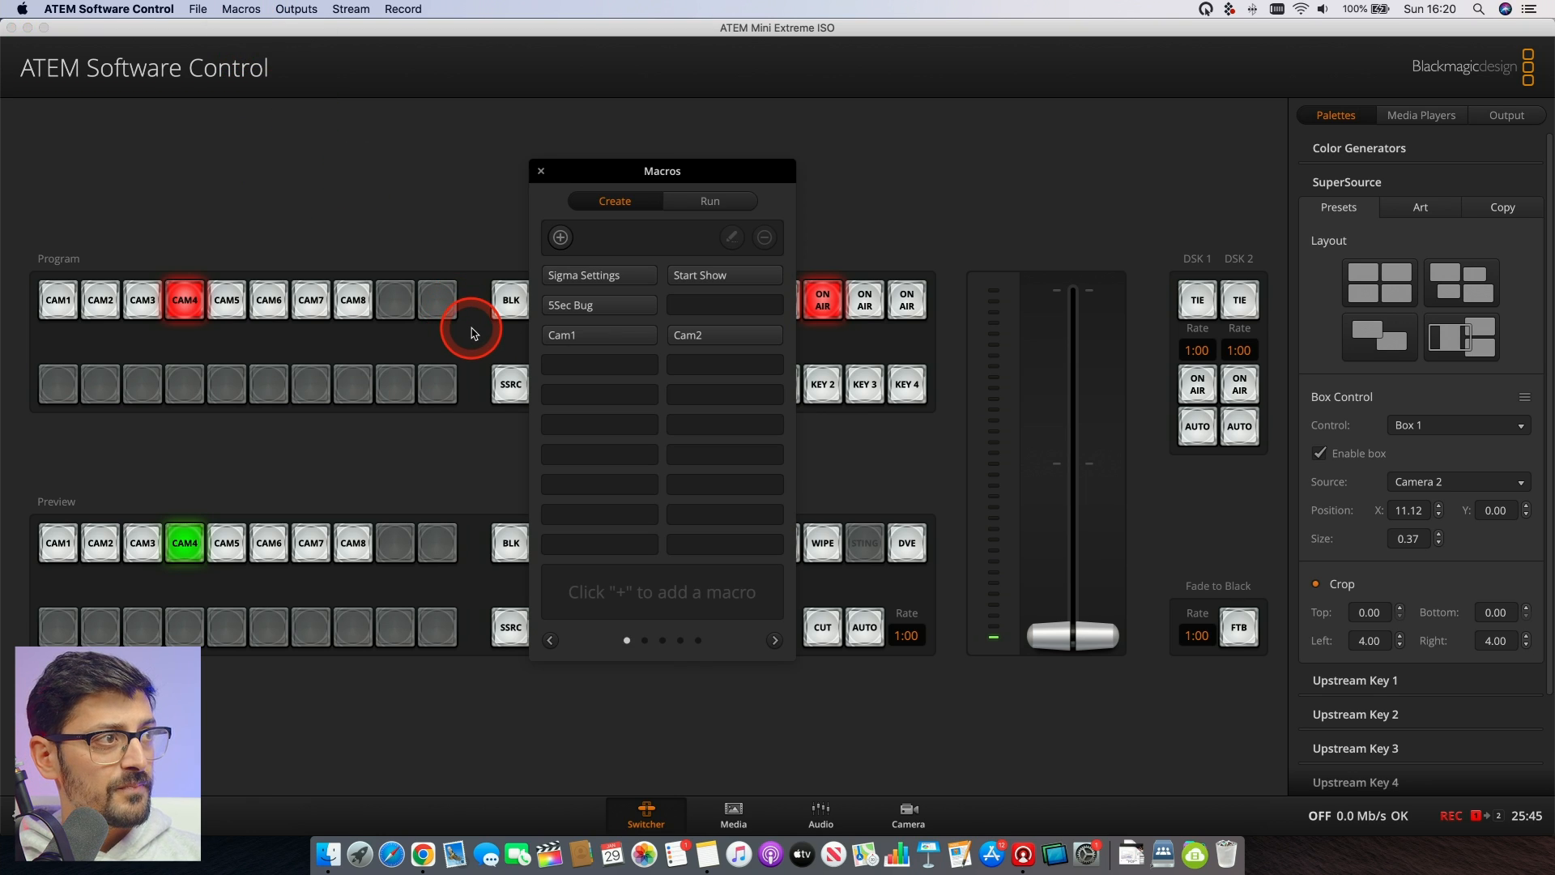
left_click(729, 311)
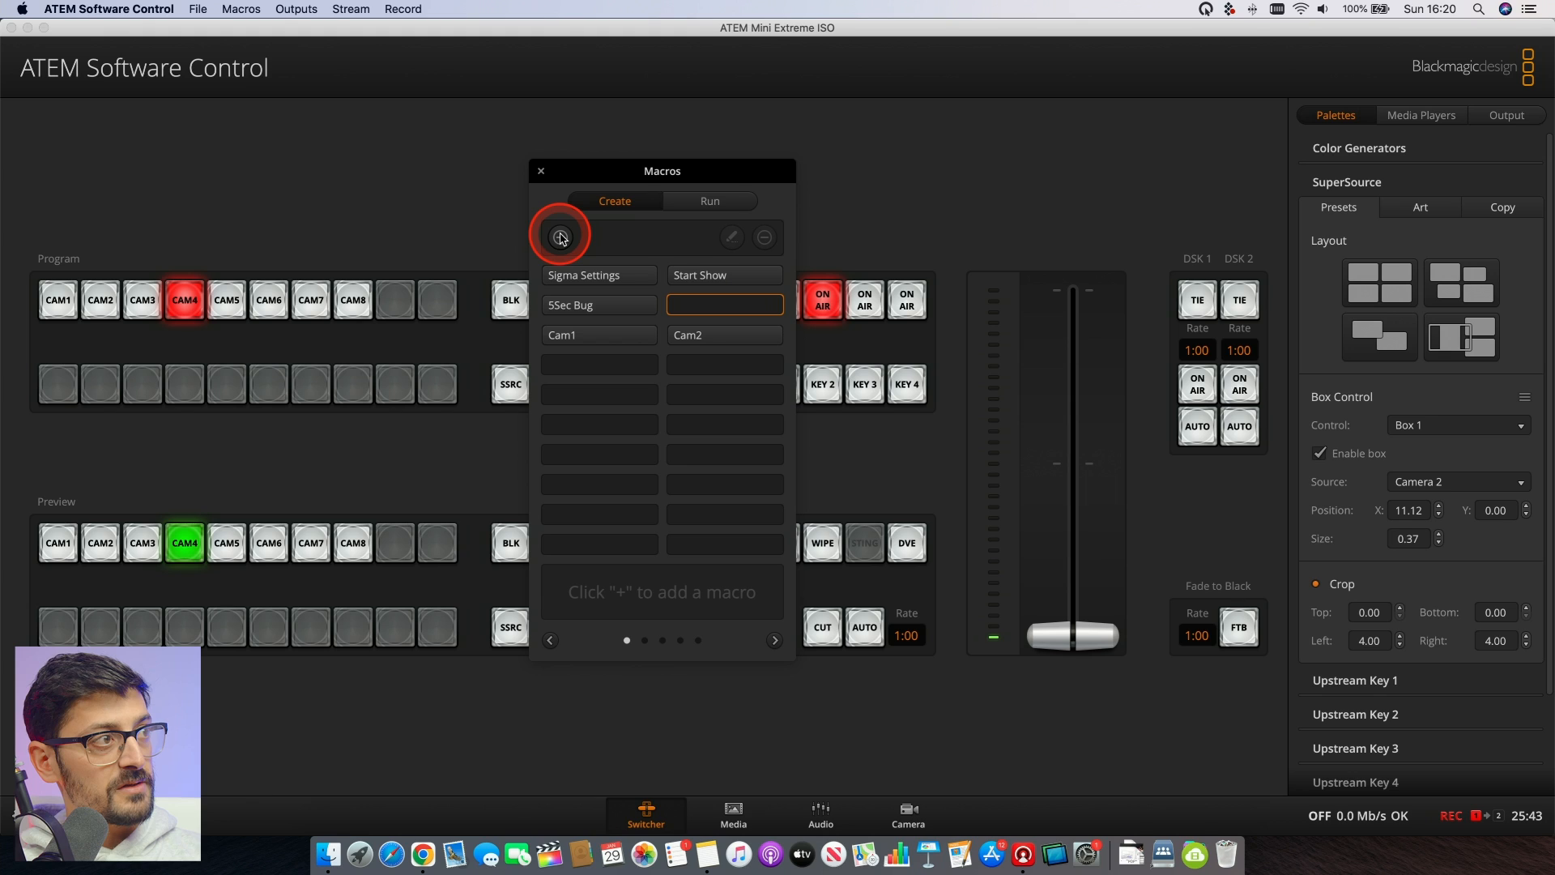
left_click(560, 238)
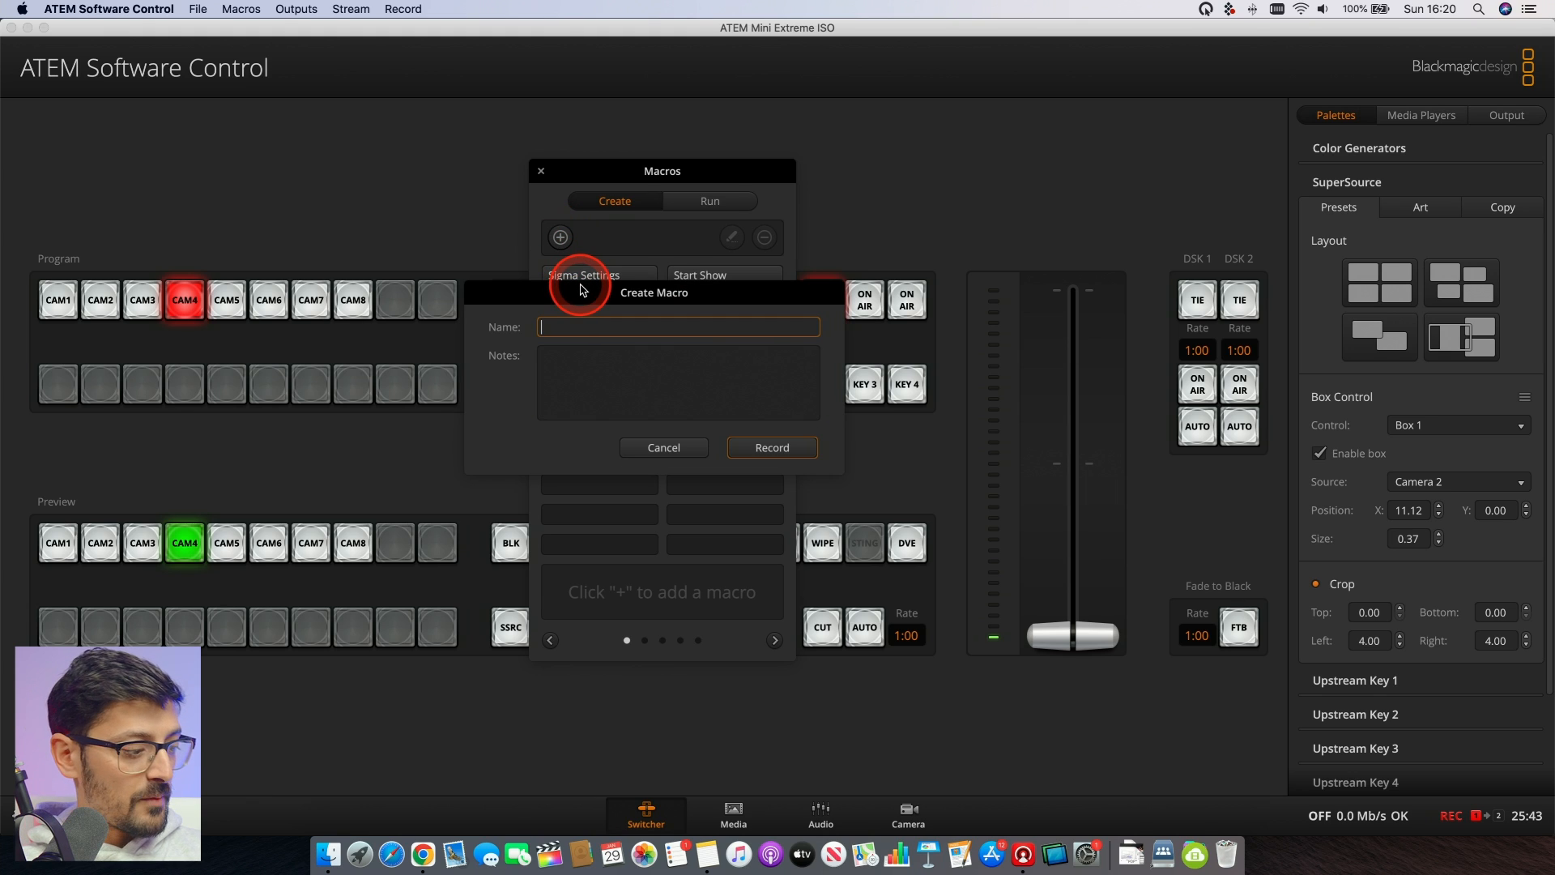
type("Super")
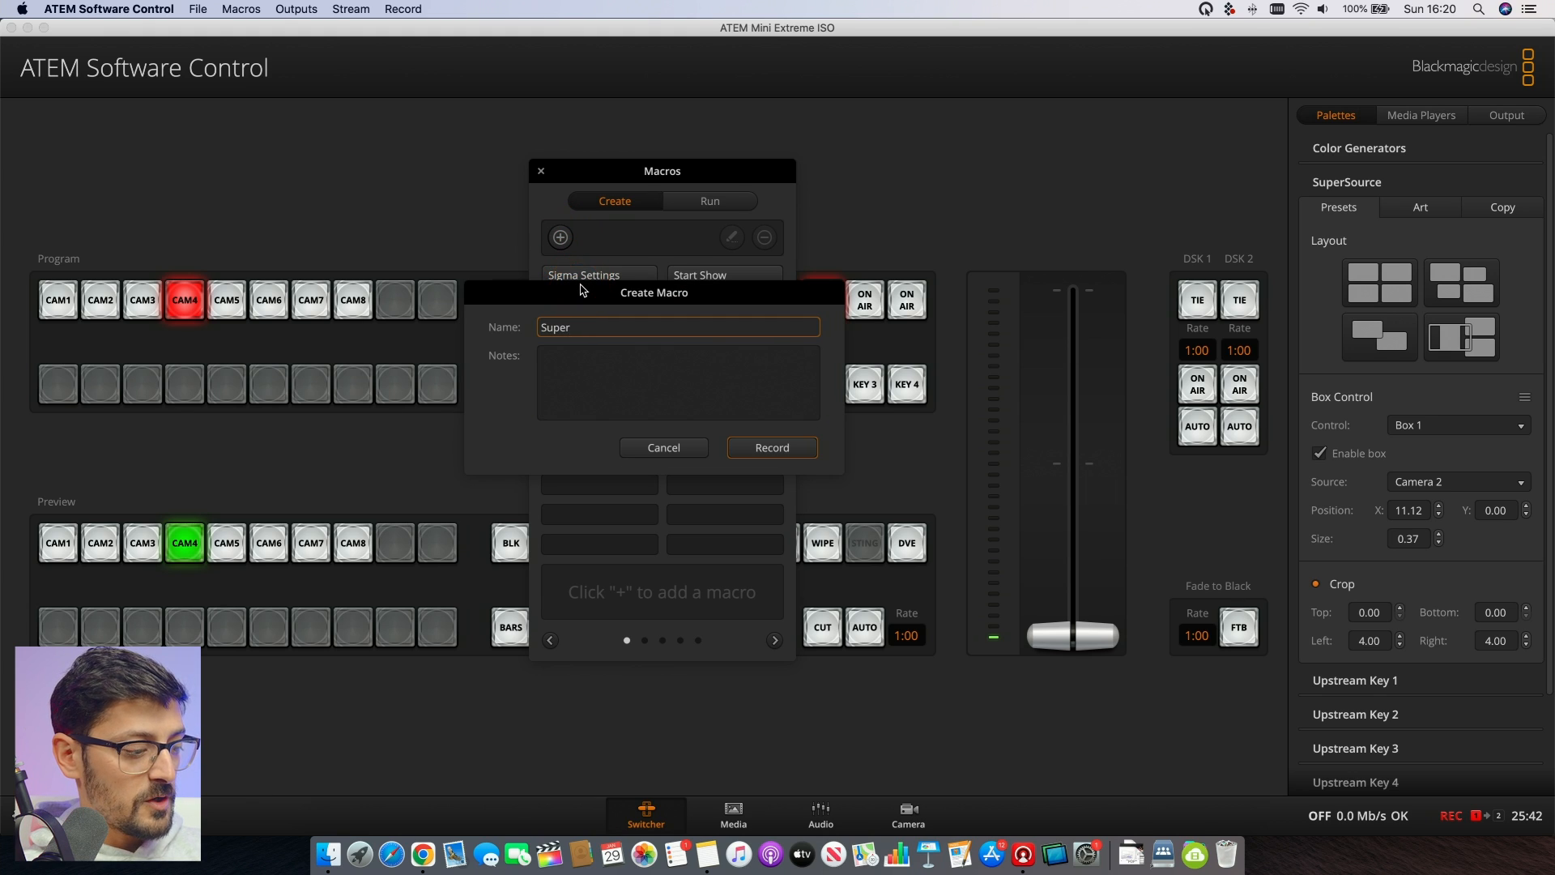
type("2Box")
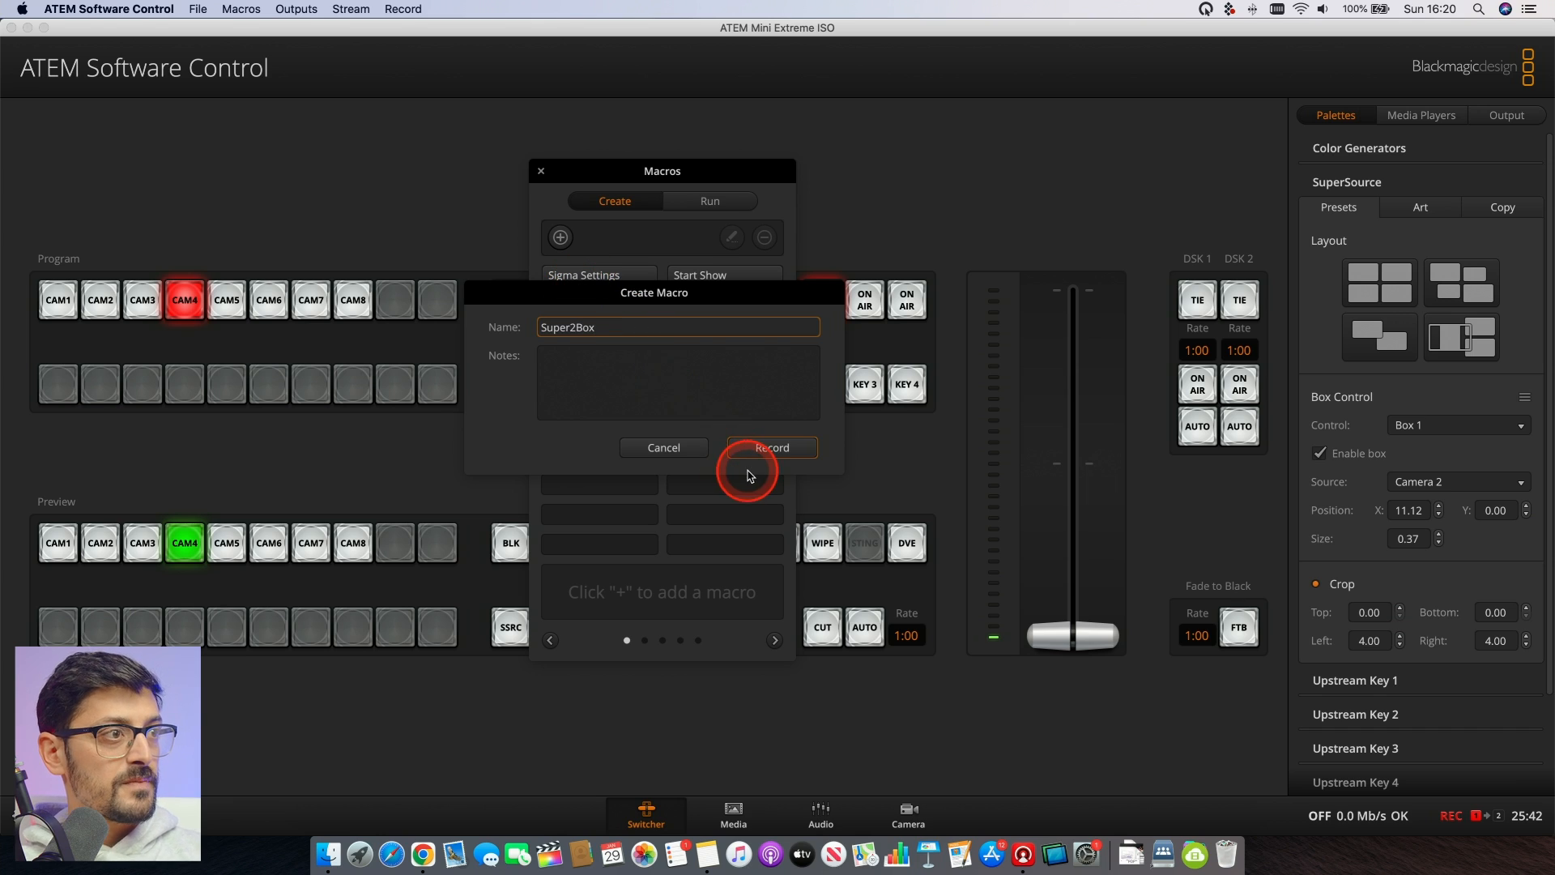
left_click(760, 450)
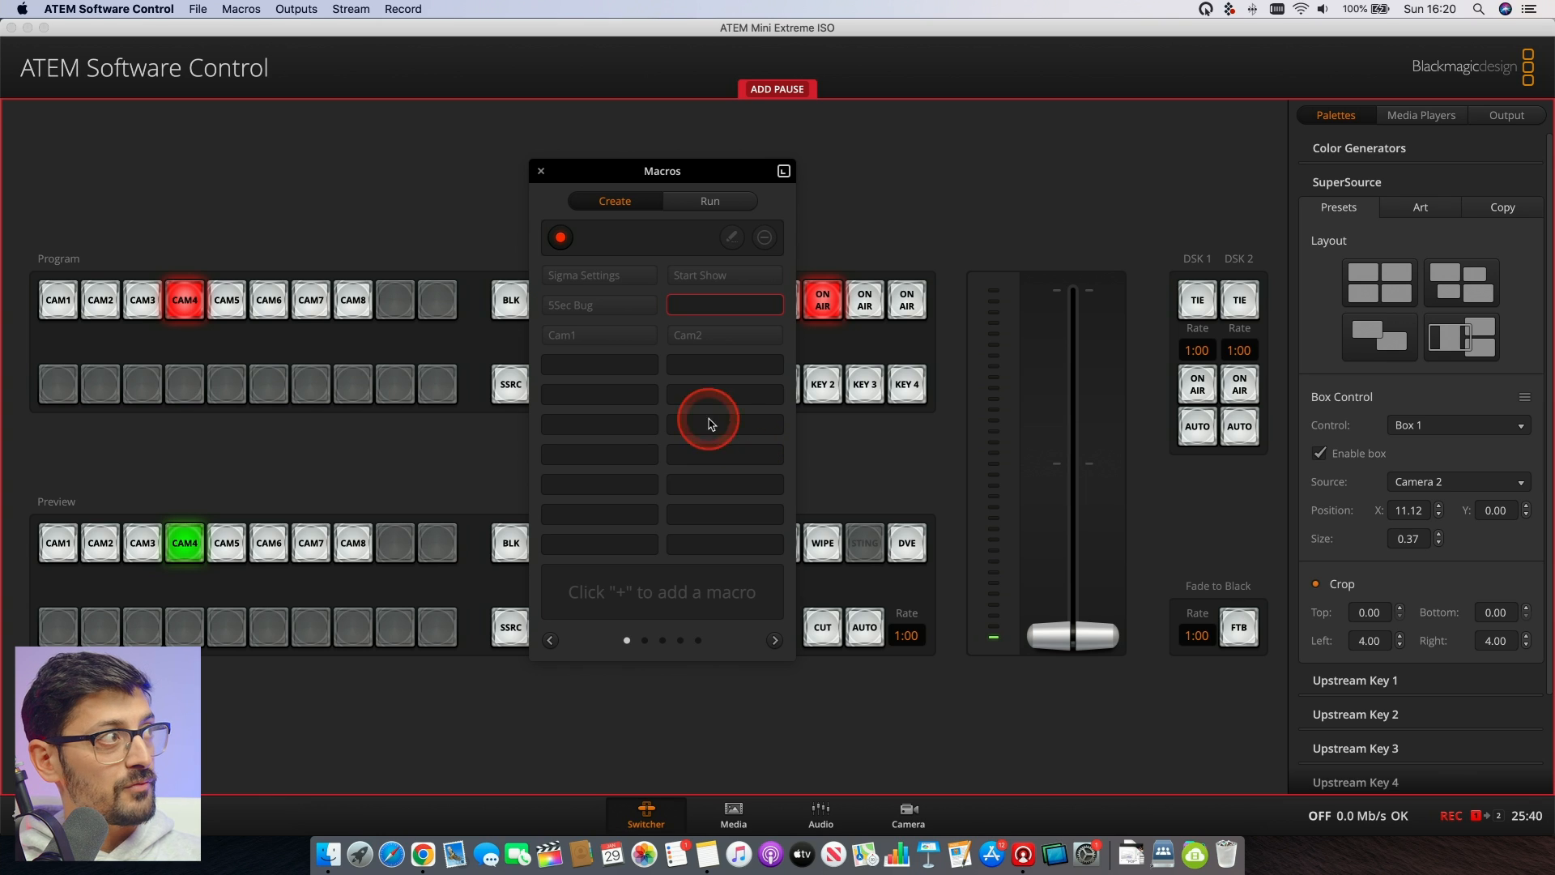
- Restore the SuperSource settings from the Super2Shot file while the macro records, and stop the recording
left_click(195, 14)
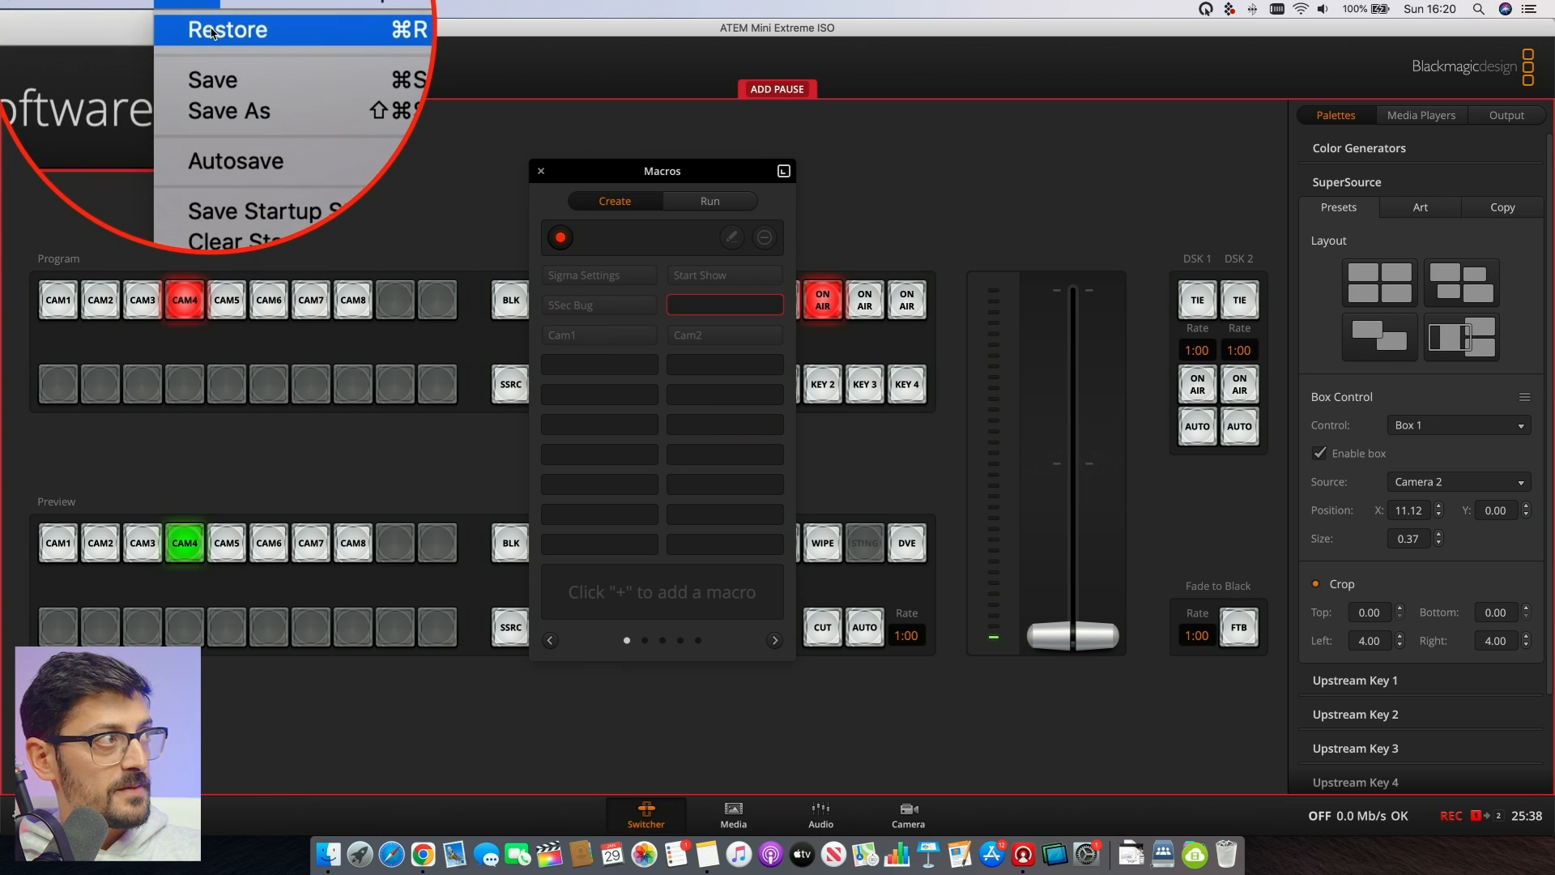
left_click(212, 27)
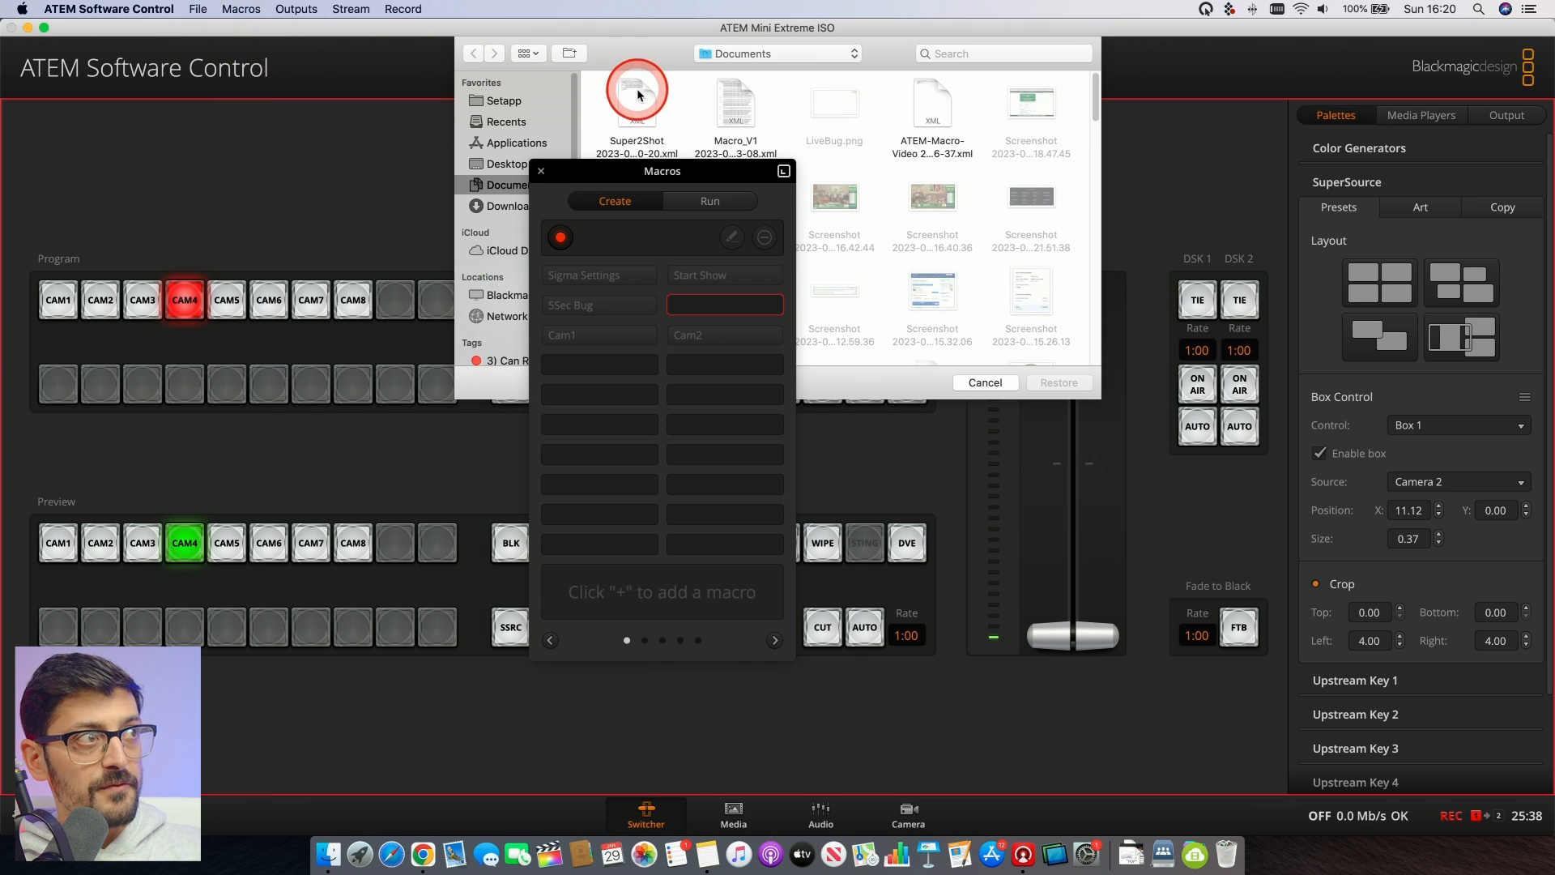
left_click(639, 95)
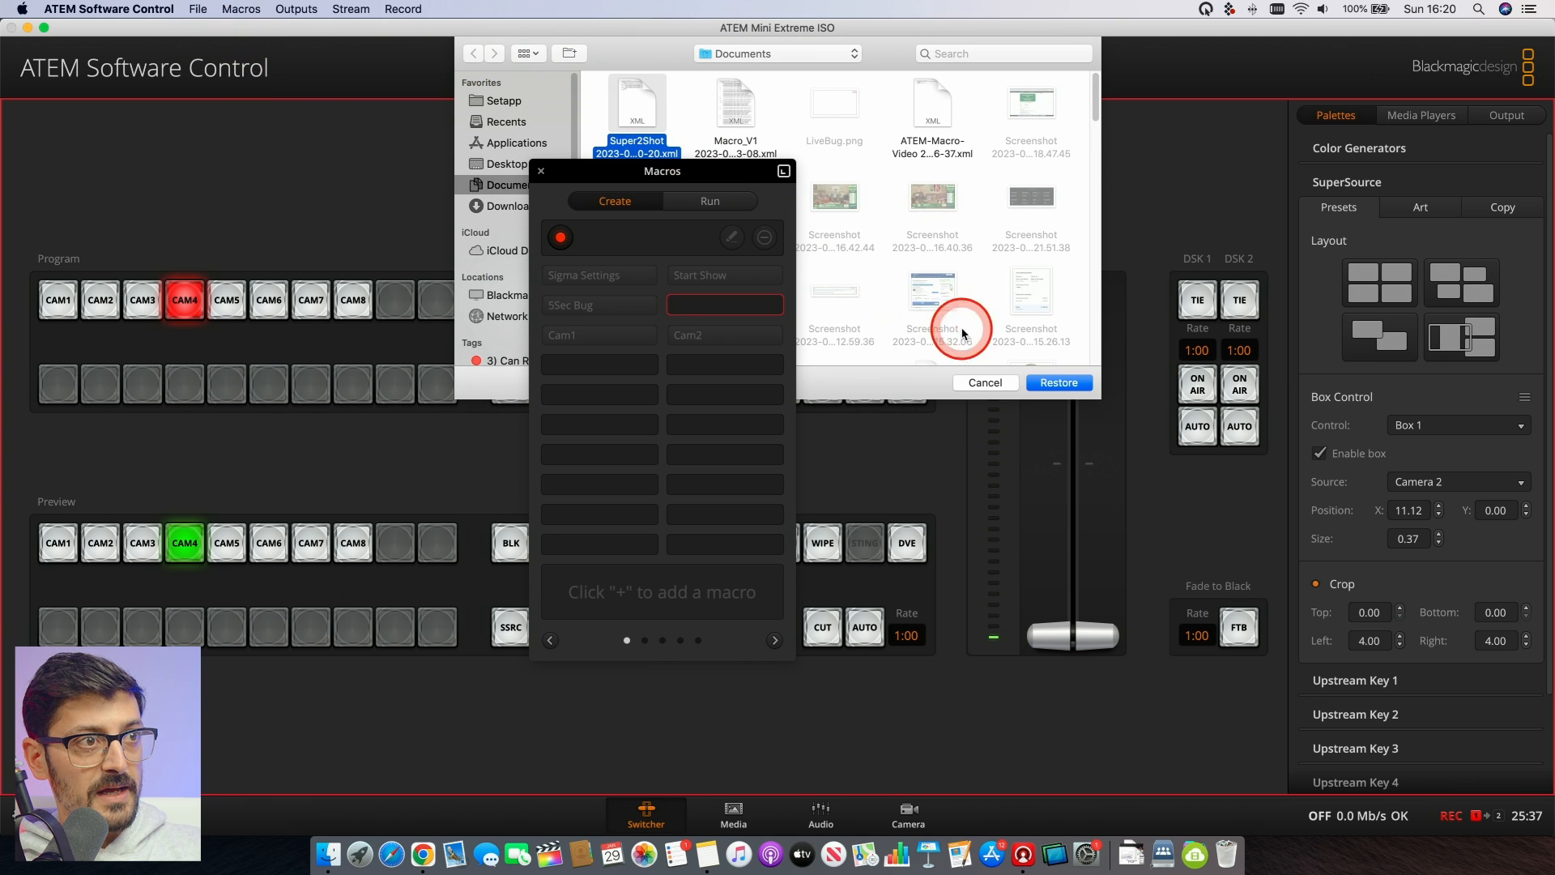
left_click(1060, 382)
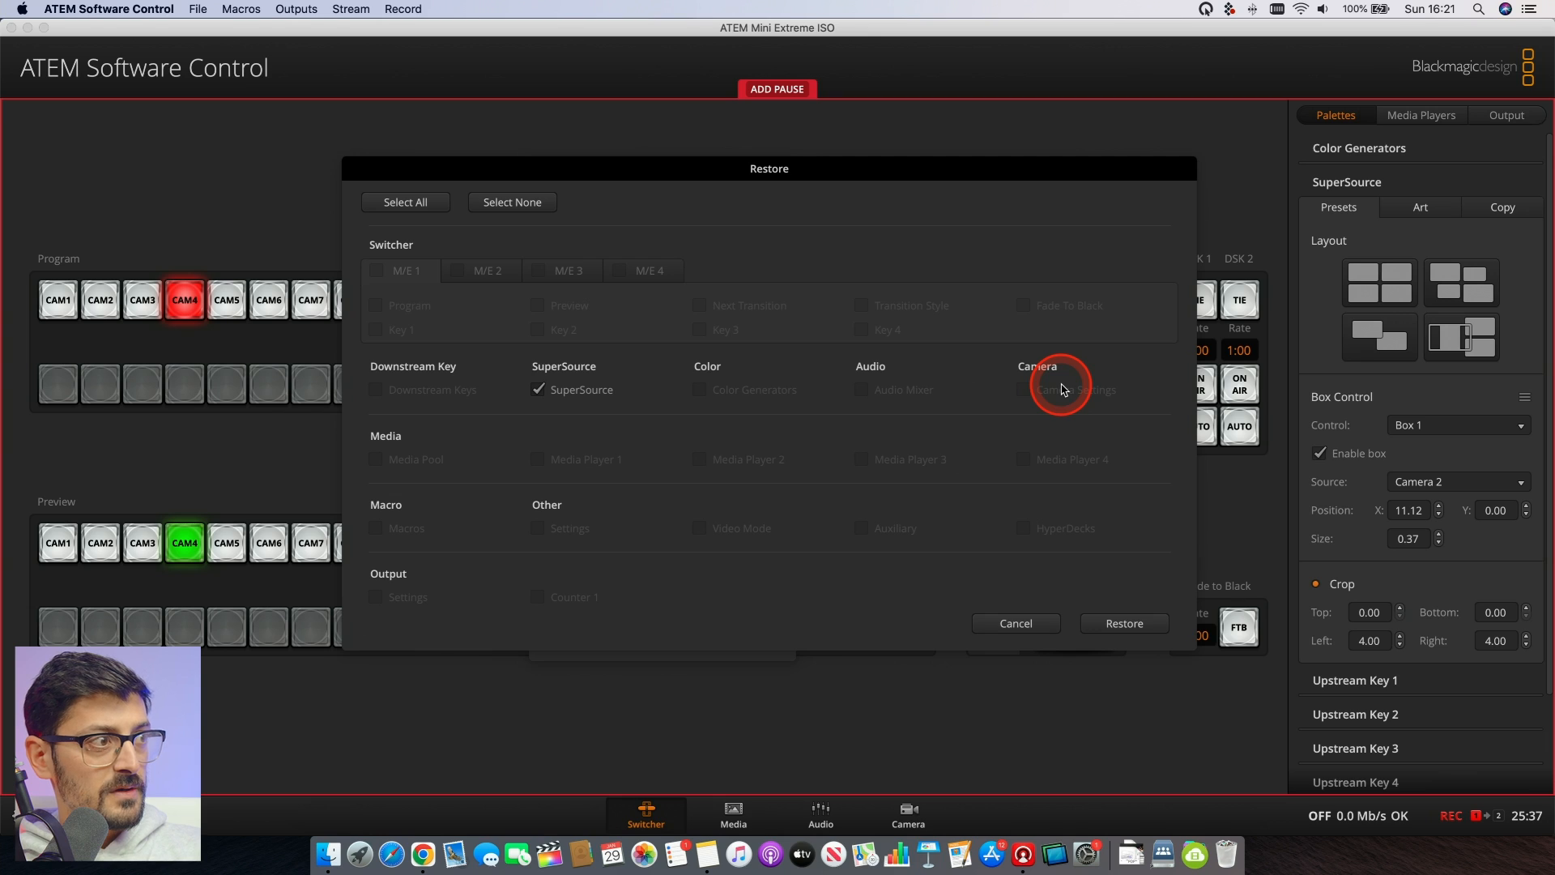
left_click(1125, 624)
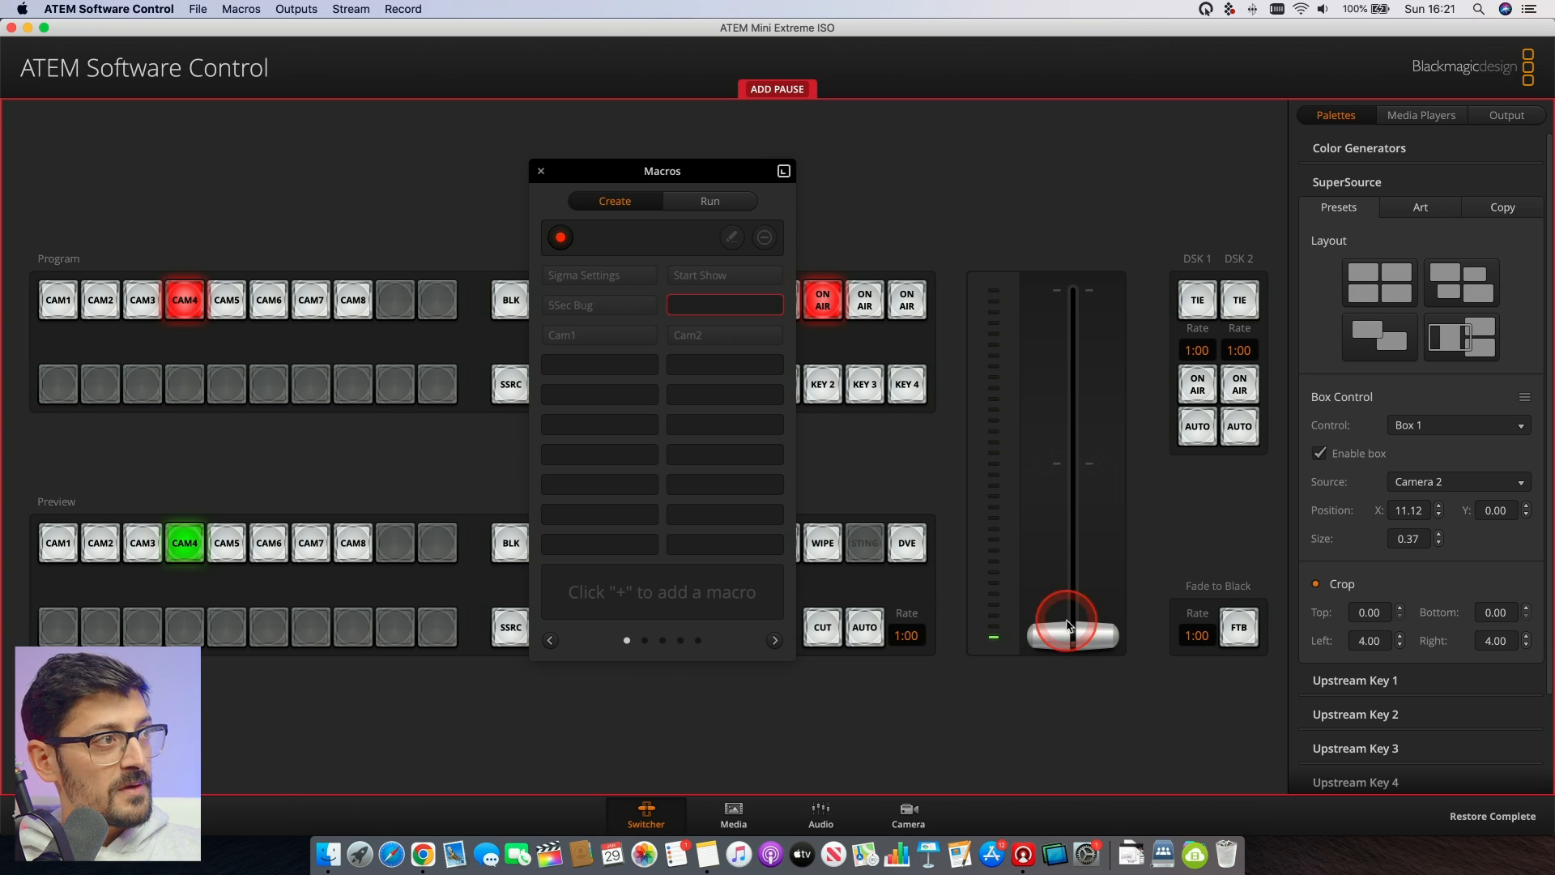
left_click(560, 239)
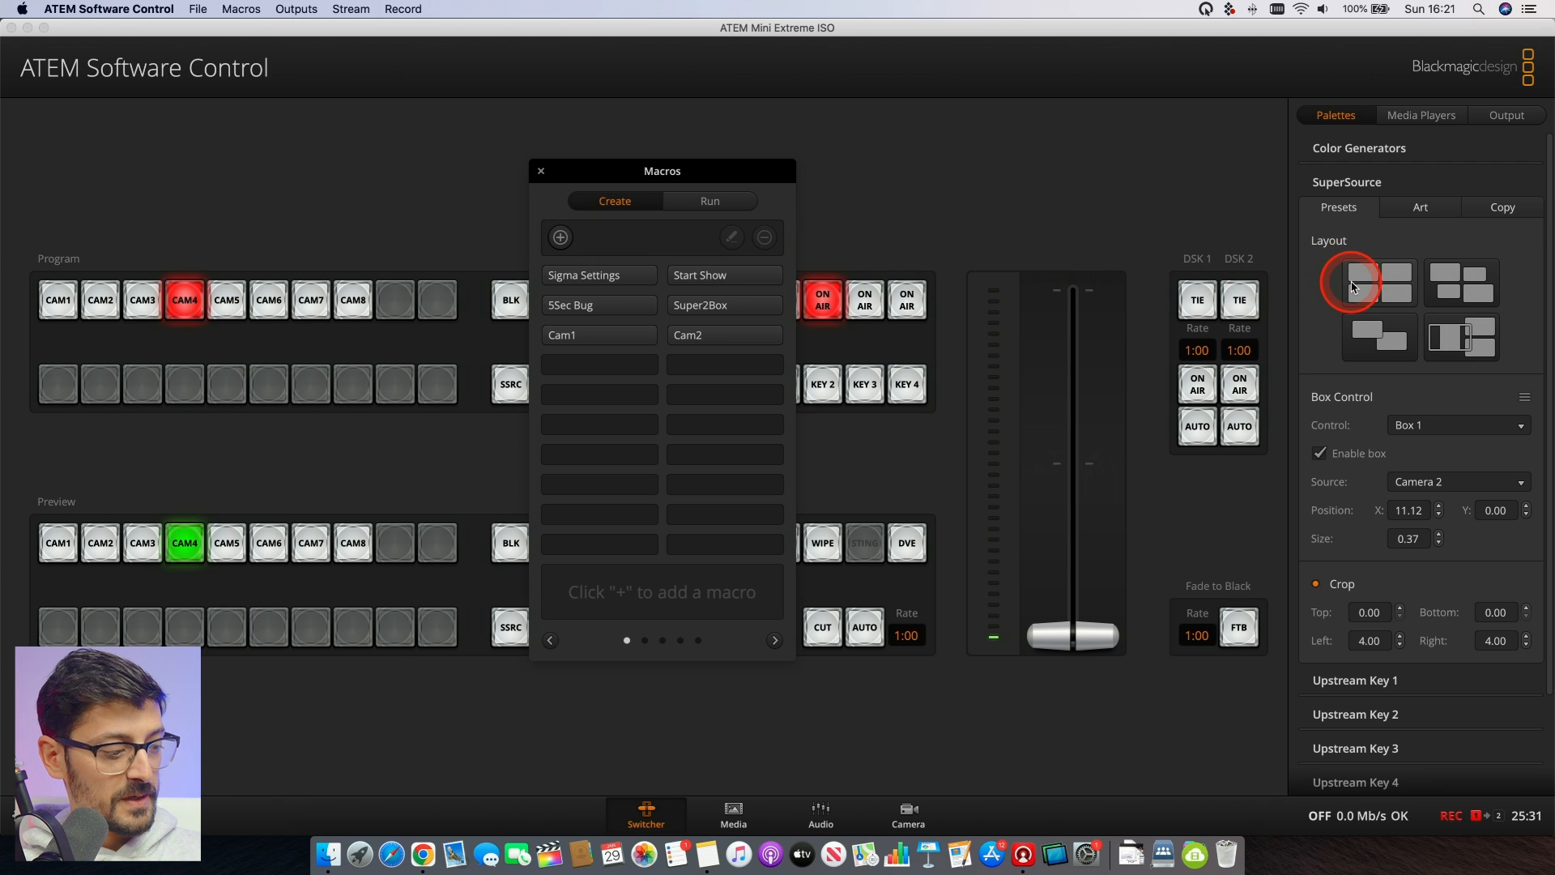
- Switch the SuperSource to the four-equal-box layout preset and select the Super2Box macro for a test run
left_click(1378, 289)
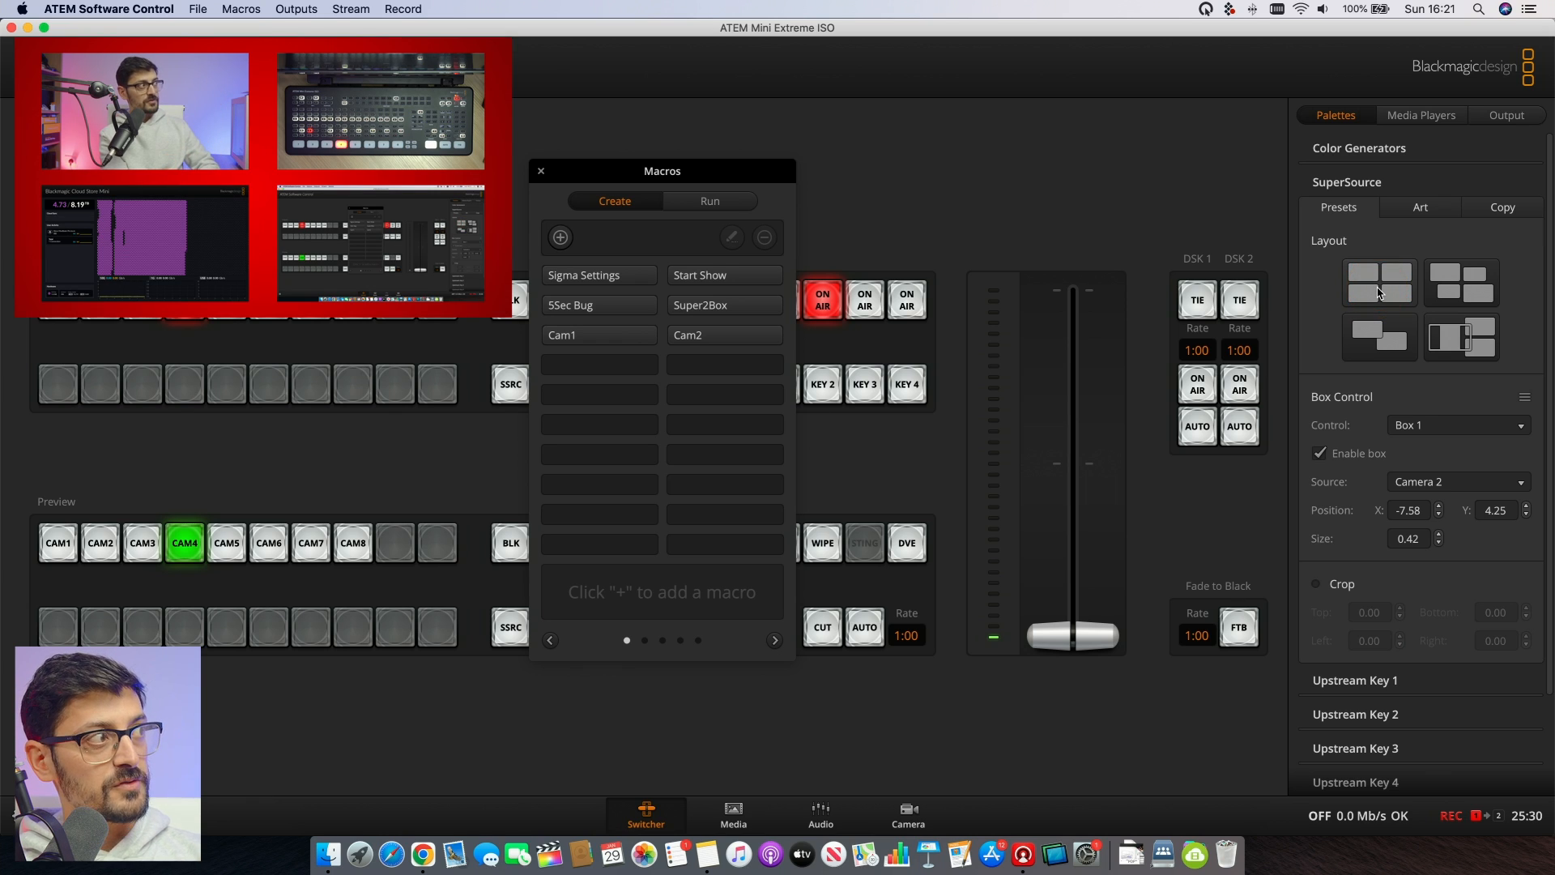
left_click(710, 201)
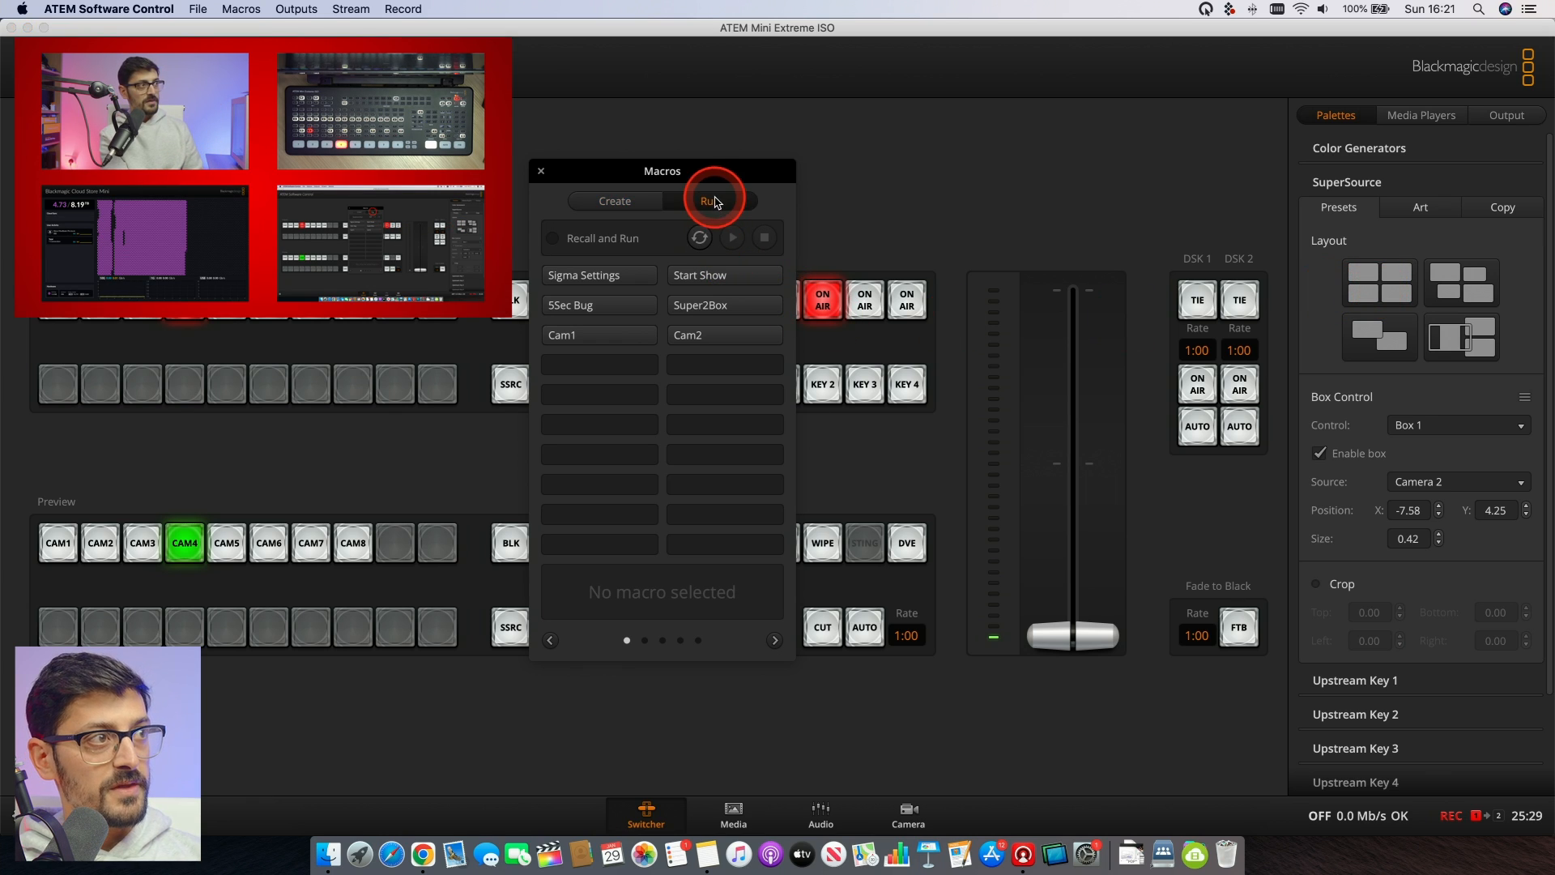
left_click(729, 306)
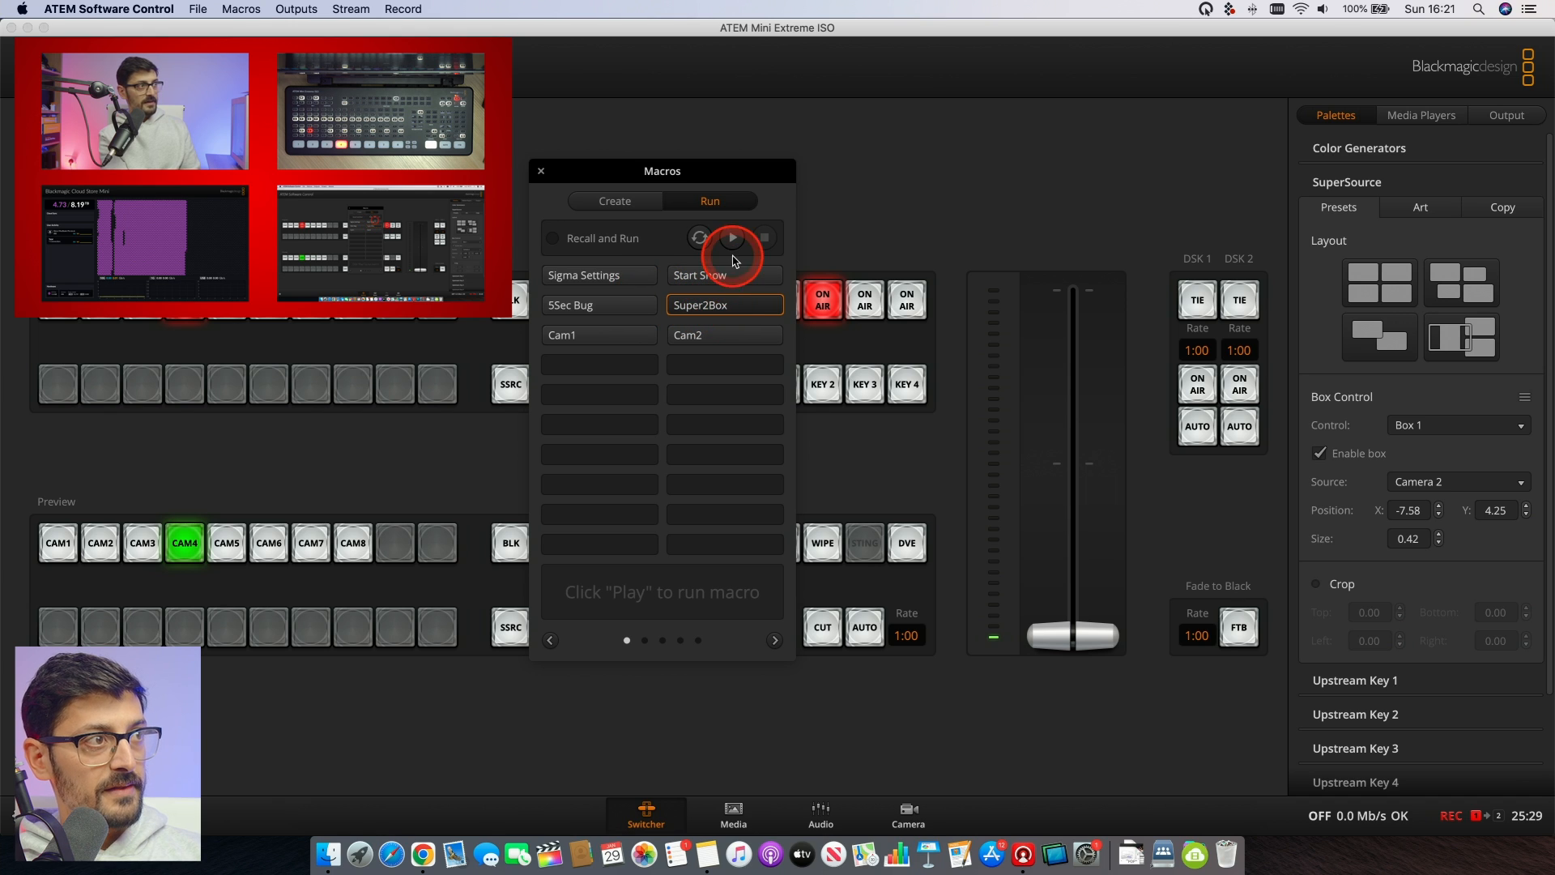